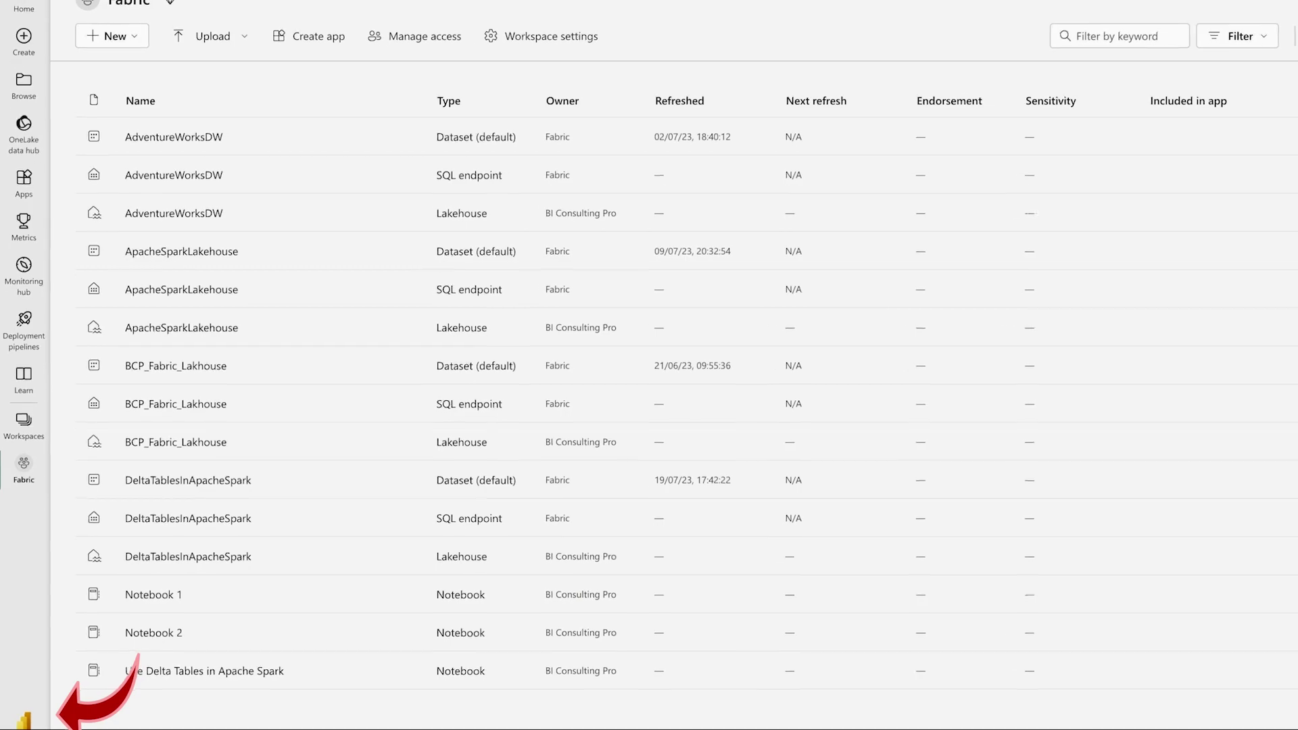
- Switch to the Synapse Data Engineering experience and create a lakehouse named DemoPipelines
click(24, 718)
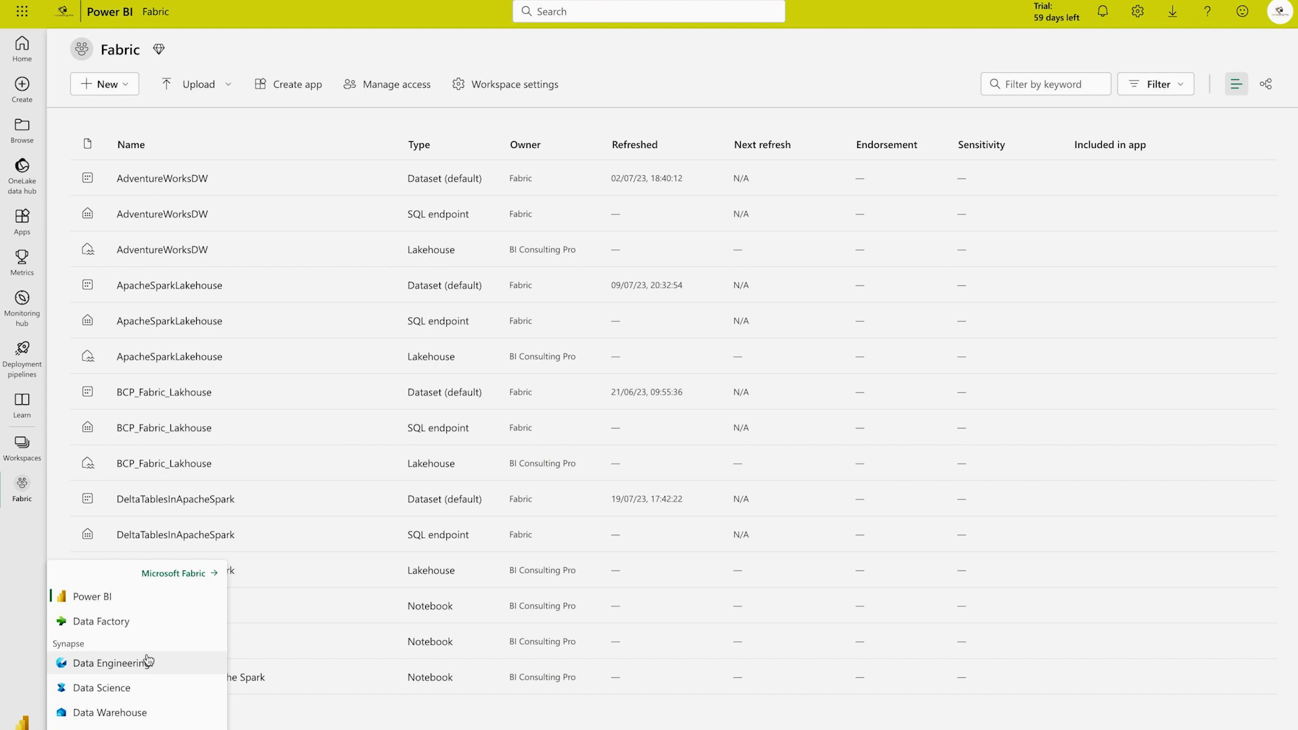
click(148, 662)
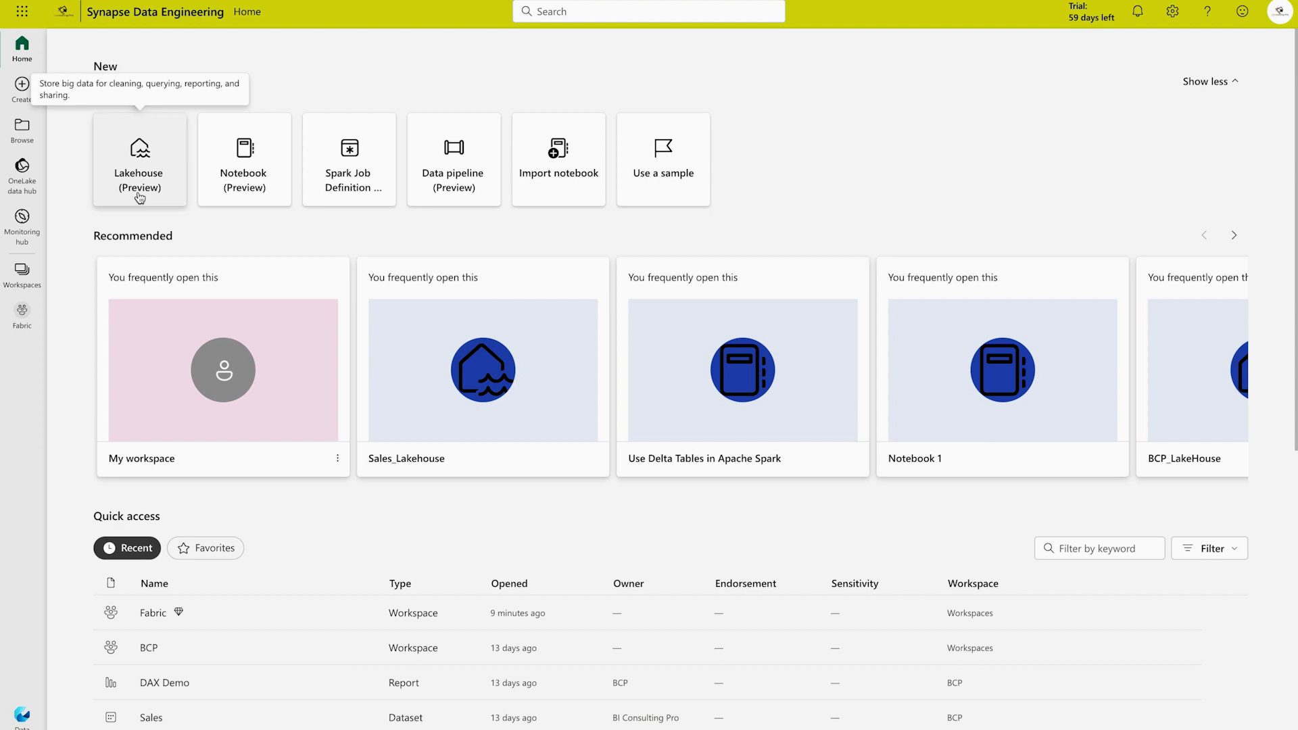
click(139, 198)
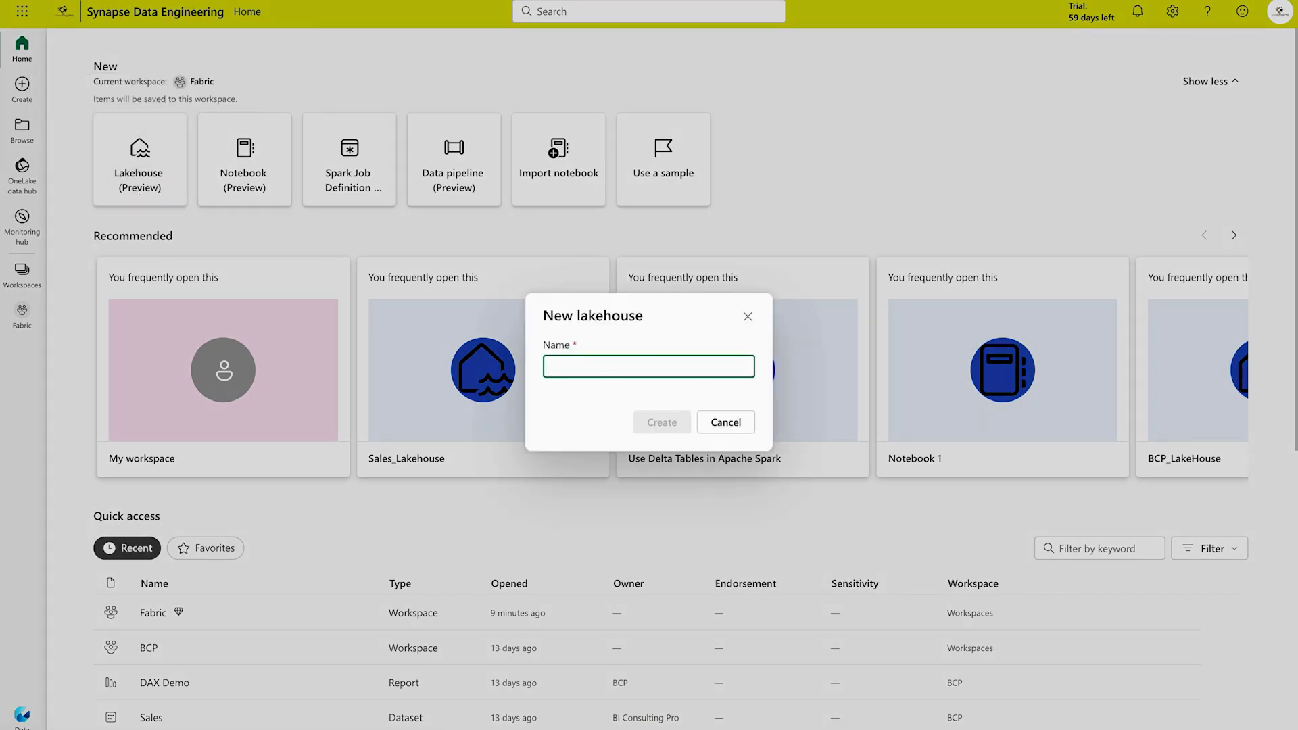
text(DemoPipelines)
click(654, 421)
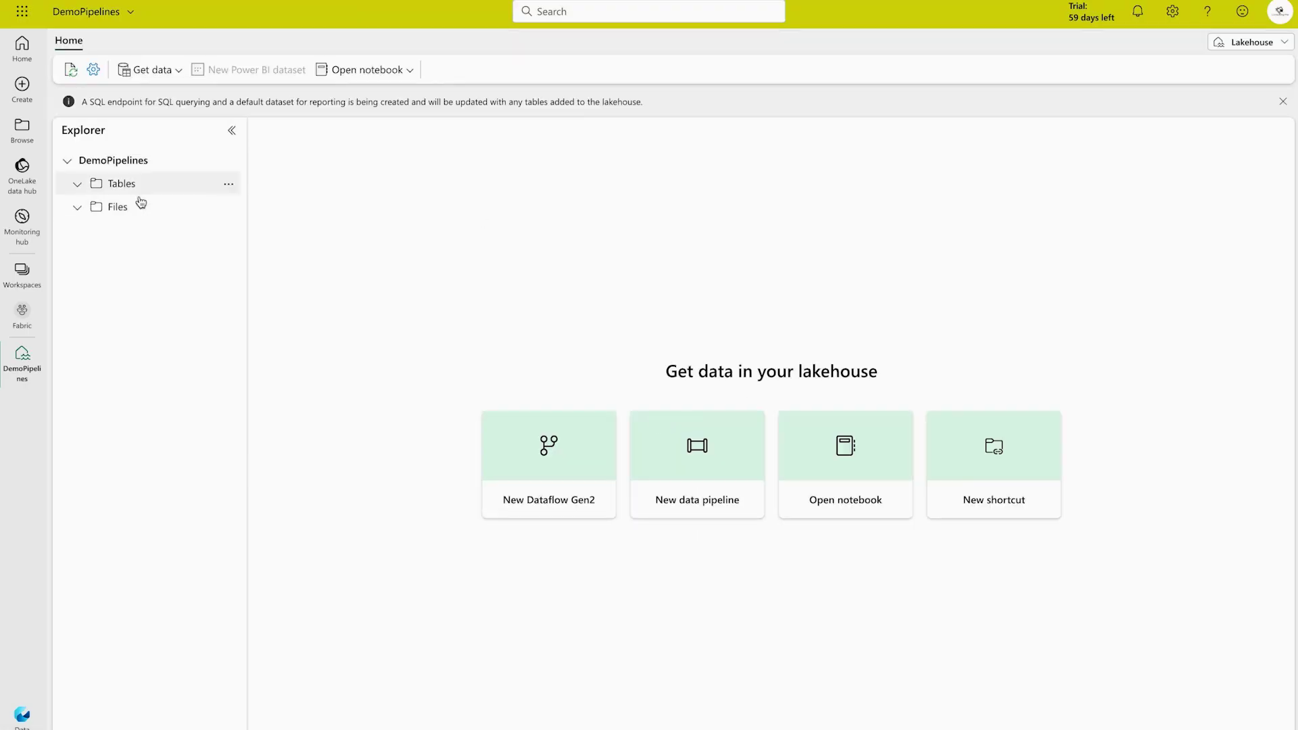
- Create a new data pipeline named Ingest Sales Data from the DemoPipelines lakehouse
click(77, 207)
click(77, 183)
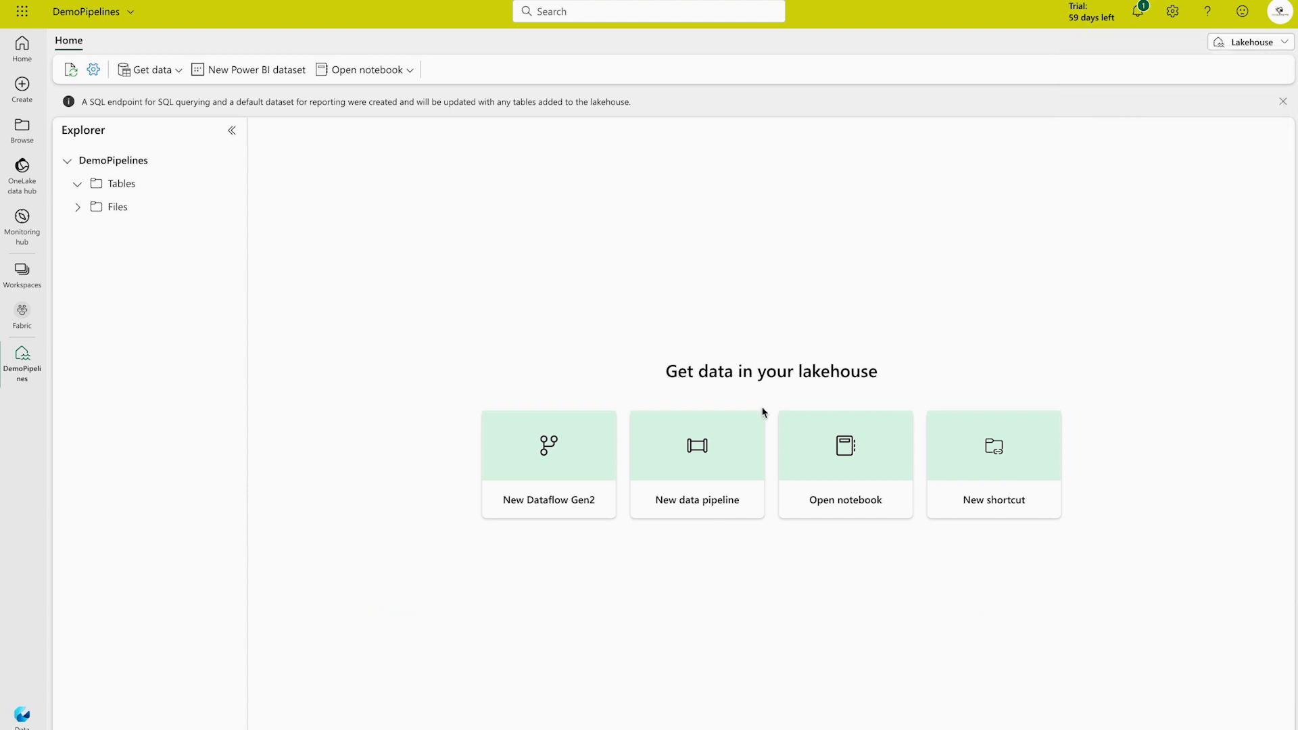
click(679, 465)
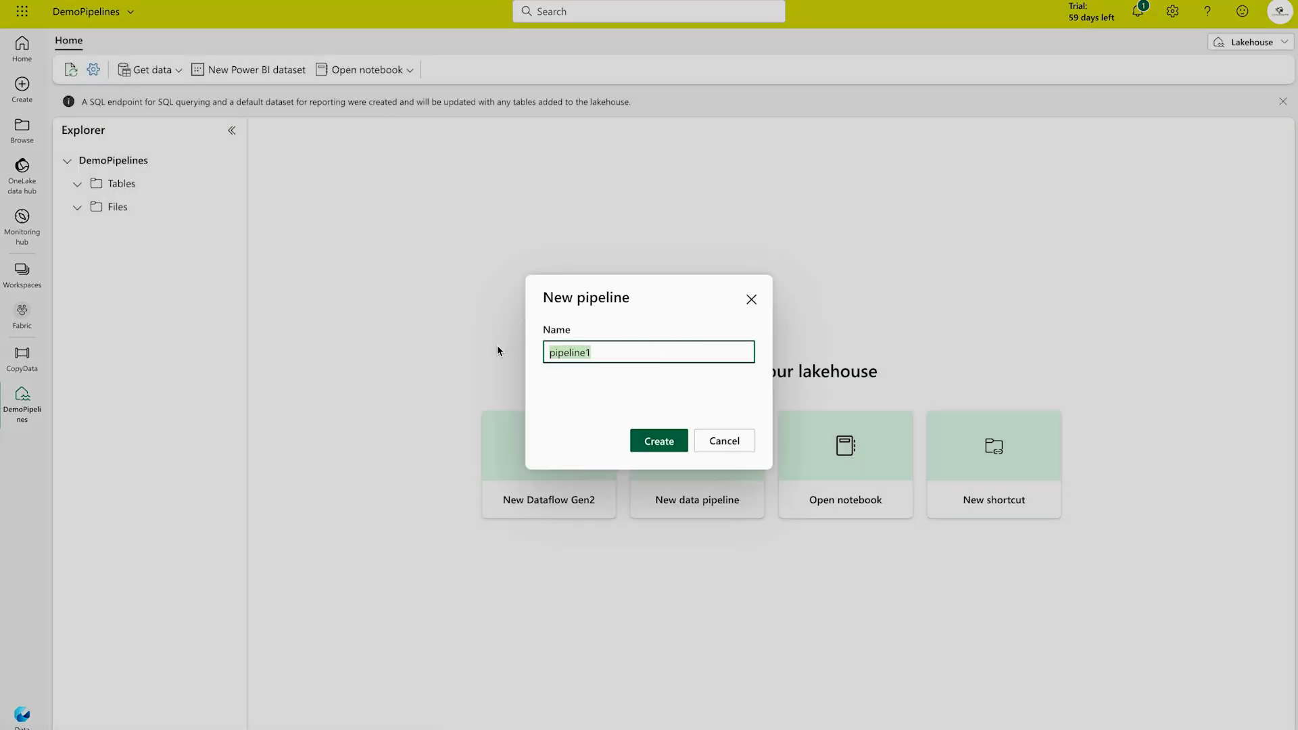
text(Ingest Sales Data)
click(645, 441)
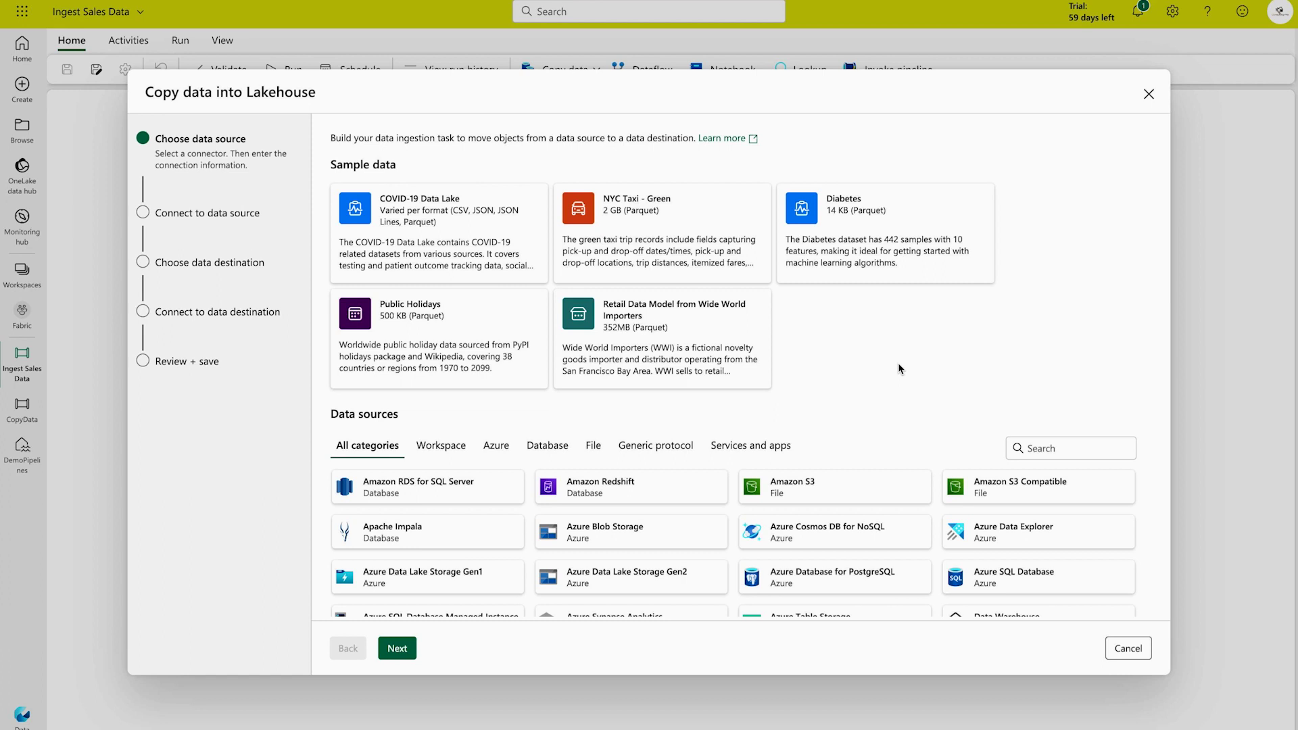
- Choose the generic protocol HTTP as the data source for the lakehouse copy
click(645, 457)
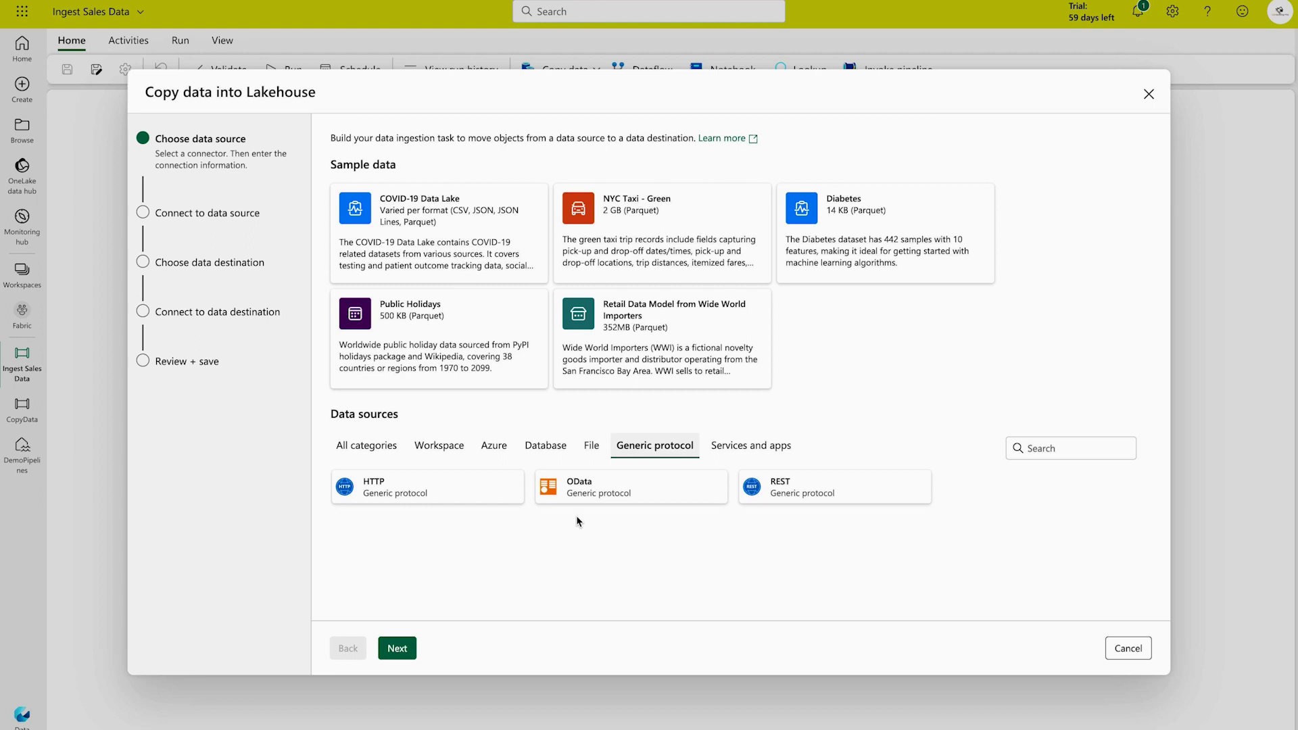
click(383, 497)
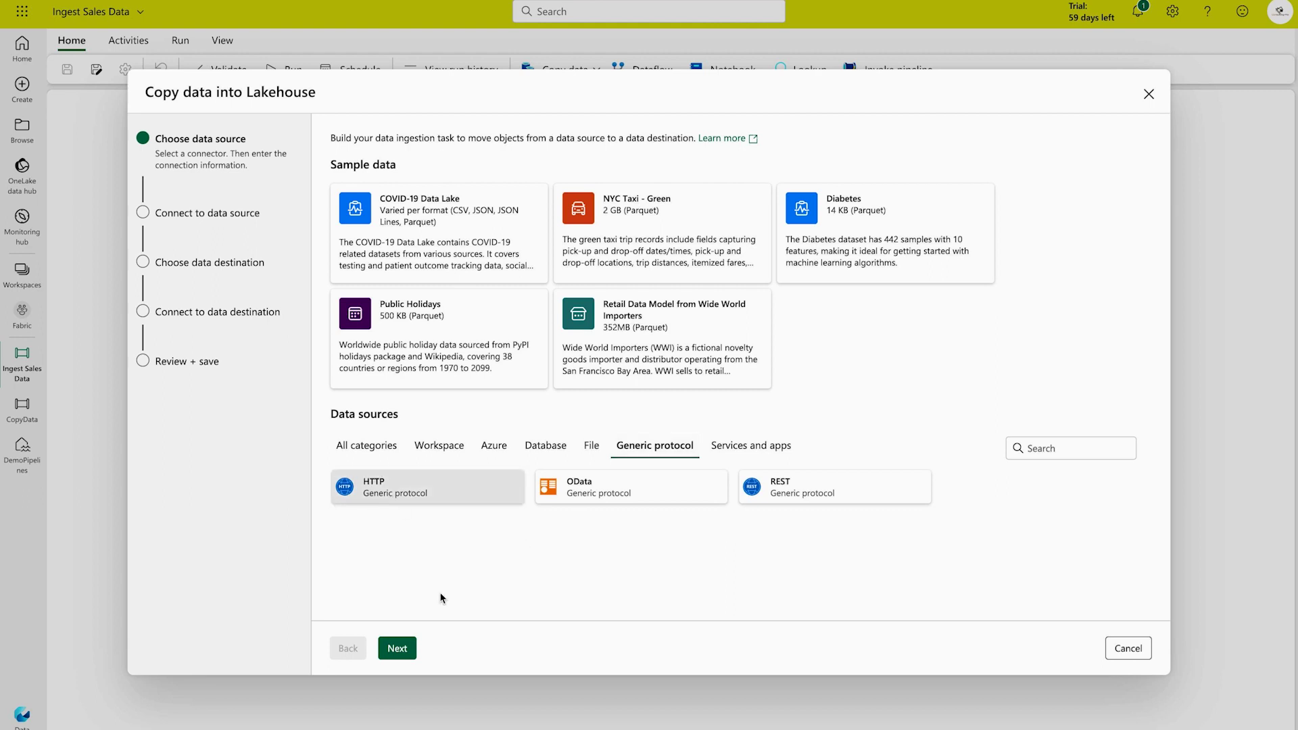
click(405, 651)
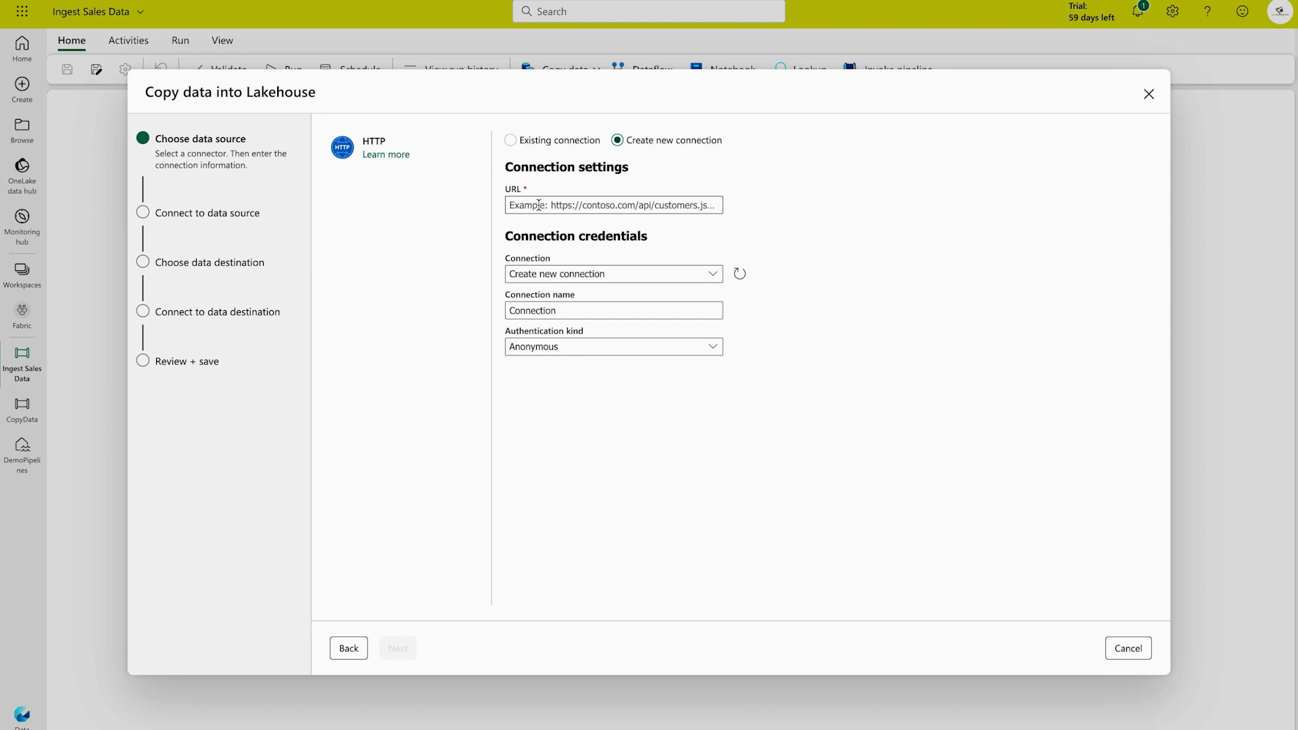
click(638, 203)
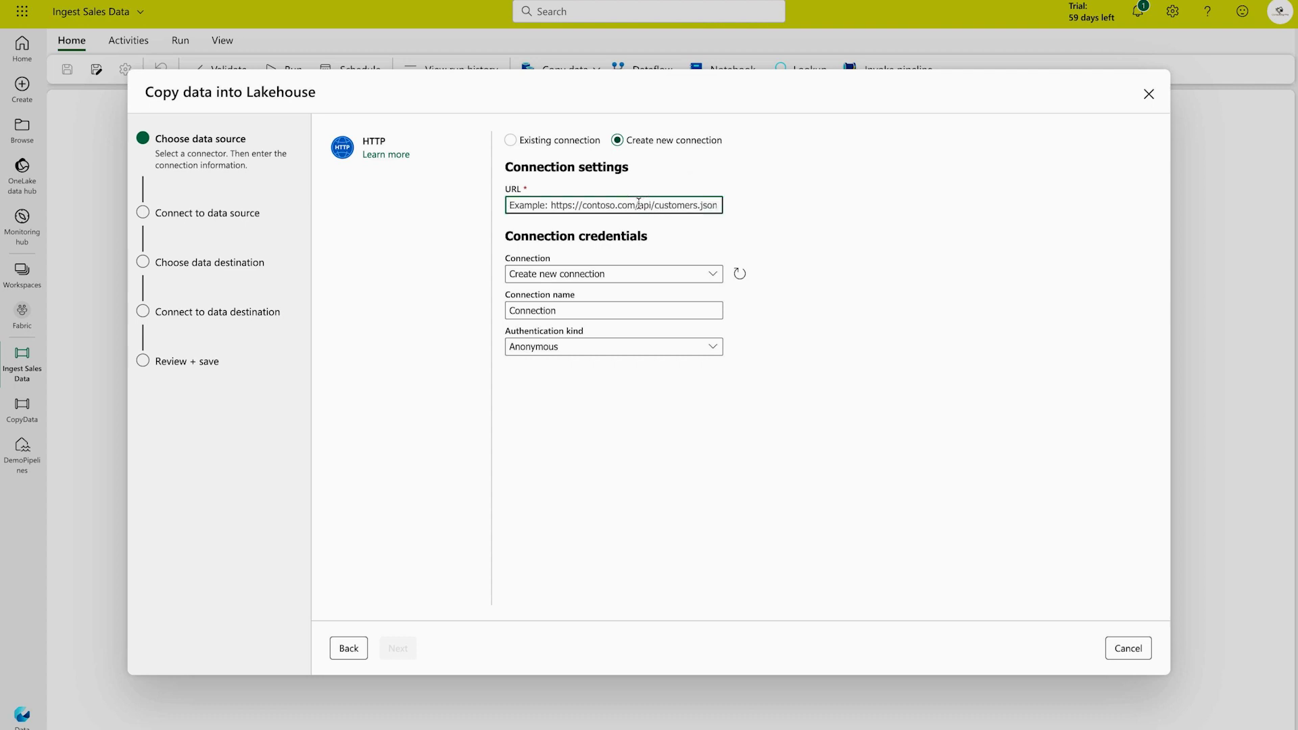
text(https://raw.githubusercontent.com/MicrosoftLearning/dp-data/main/sales.csv)
key(Tab)
key(Tab)
key(Tab)
text(SalesData)
key(Tab)
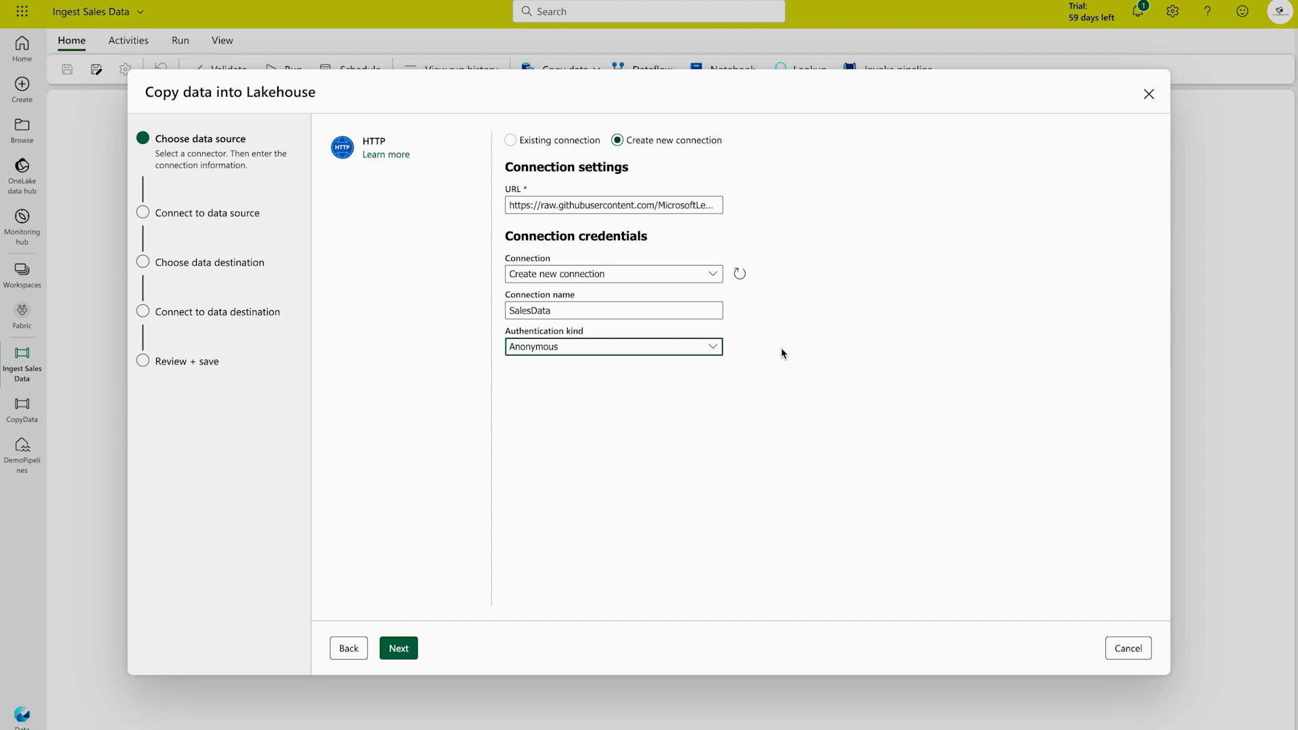
click(412, 651)
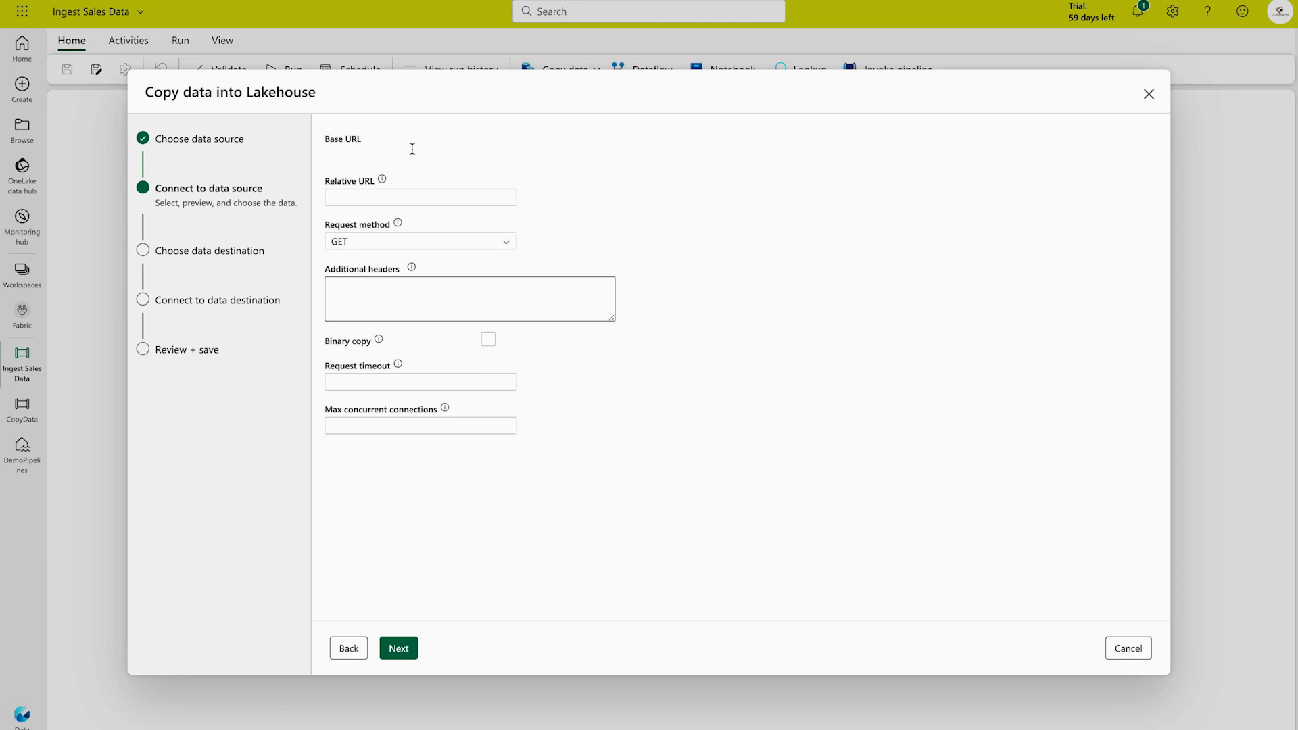
click(384, 245)
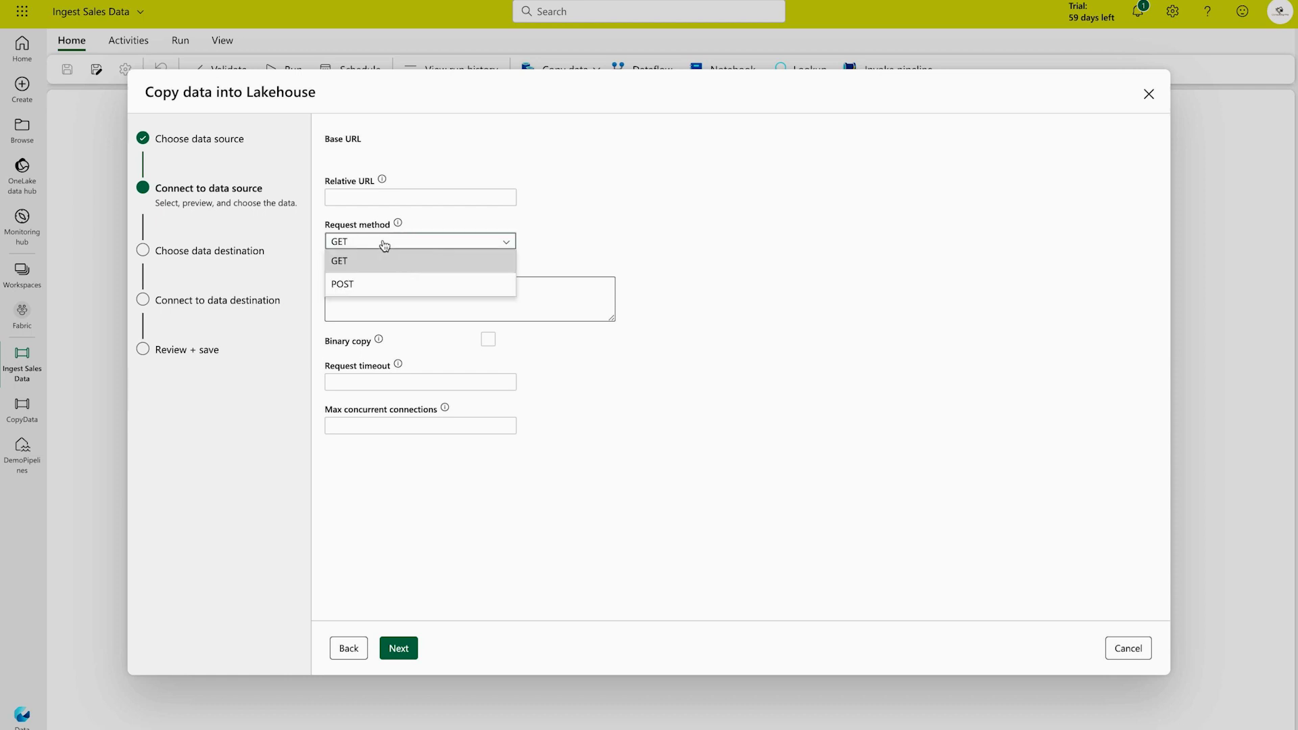
click(601, 238)
click(498, 247)
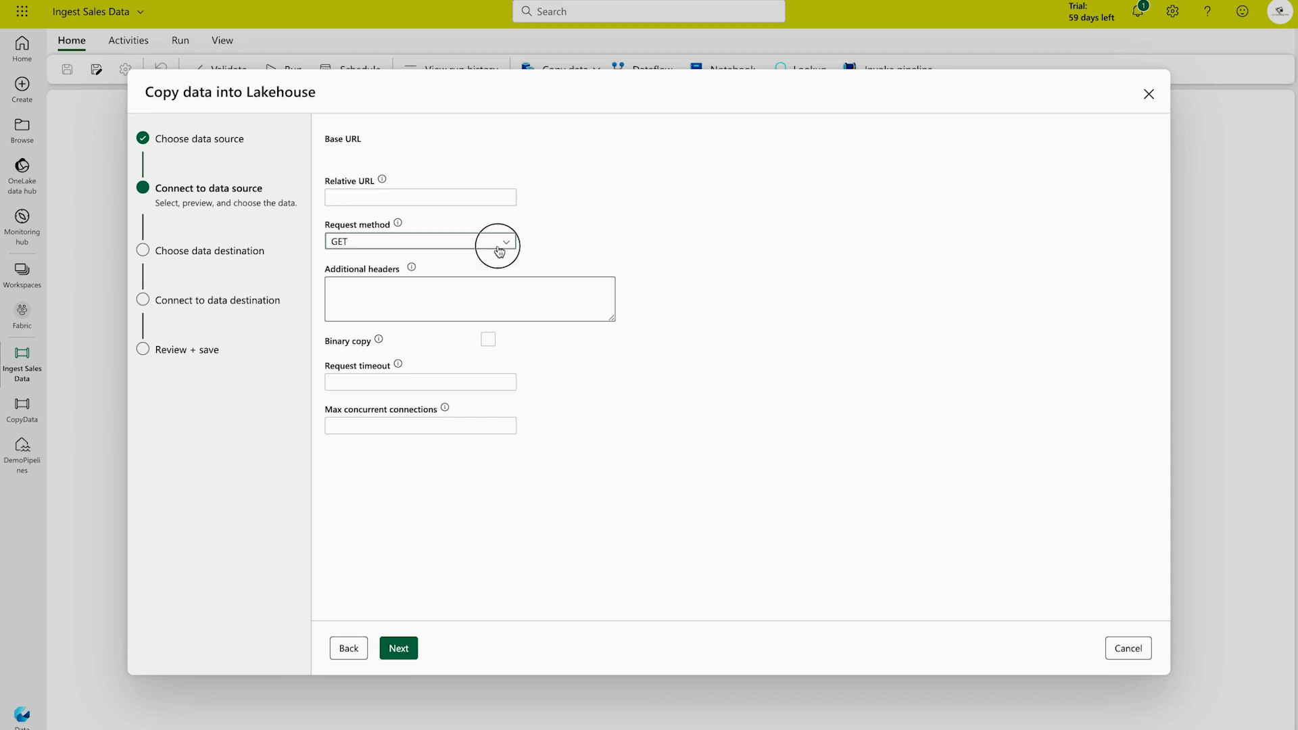
click(619, 228)
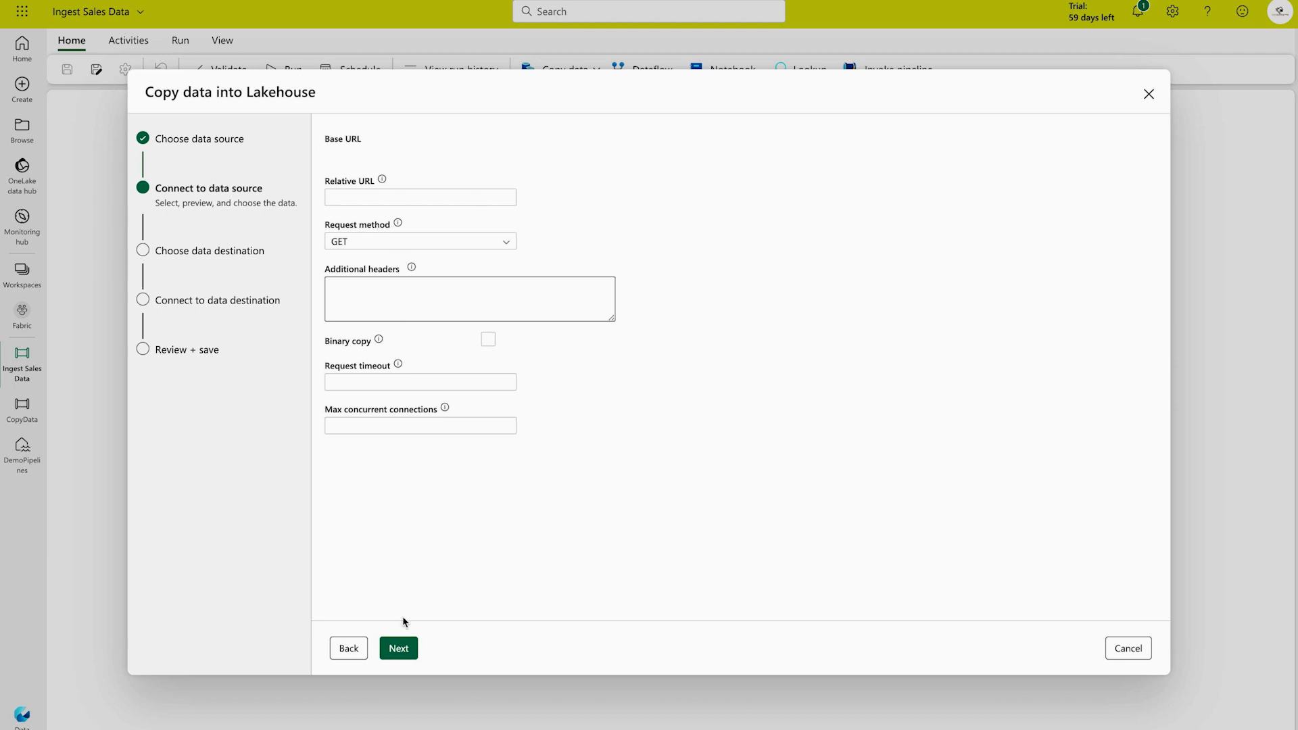
- Accept the default GET request settings and set the source file's row delimiter to Line feed (\n)
click(399, 649)
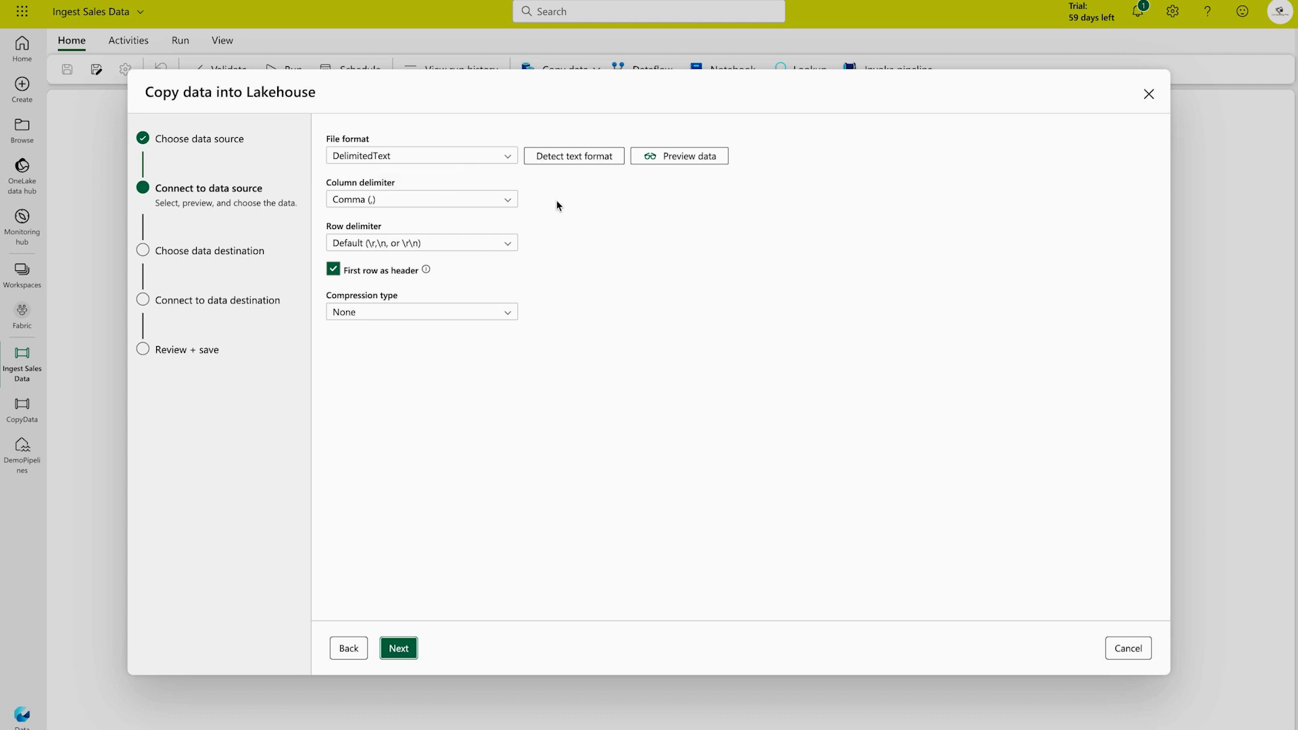
click(509, 244)
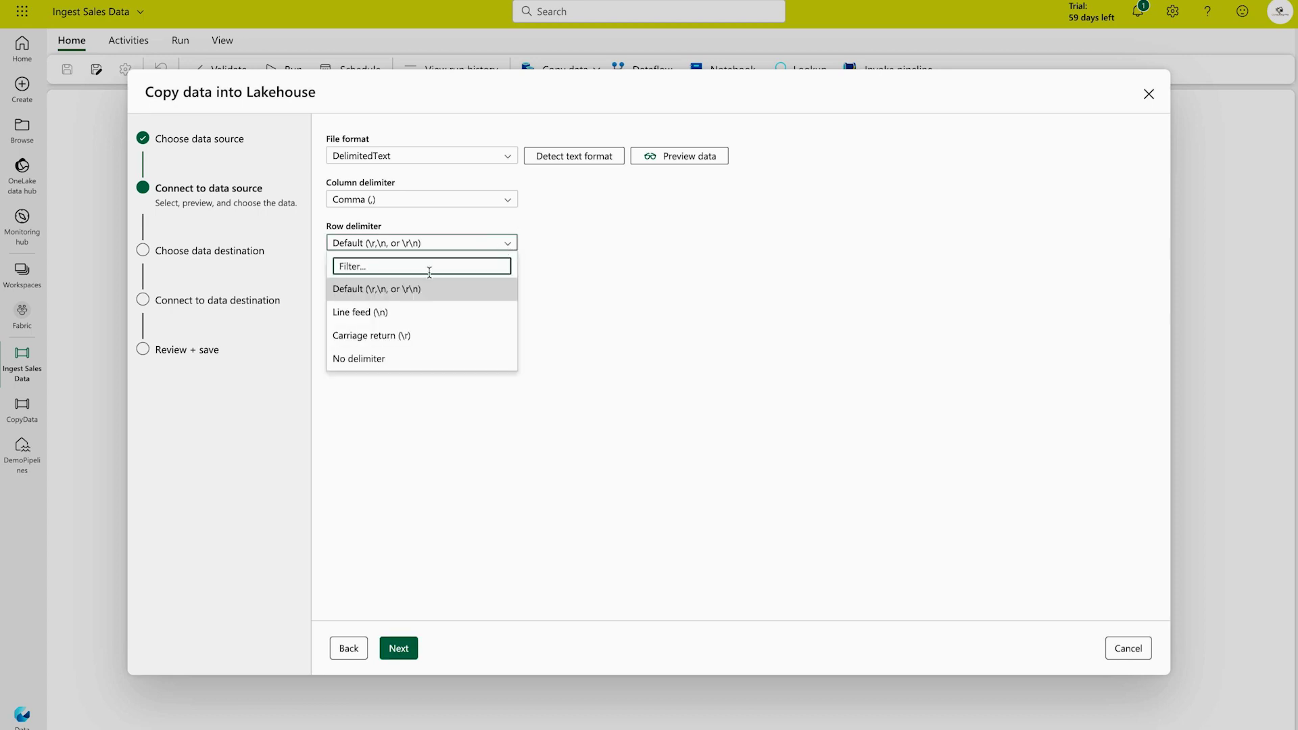
click(429, 313)
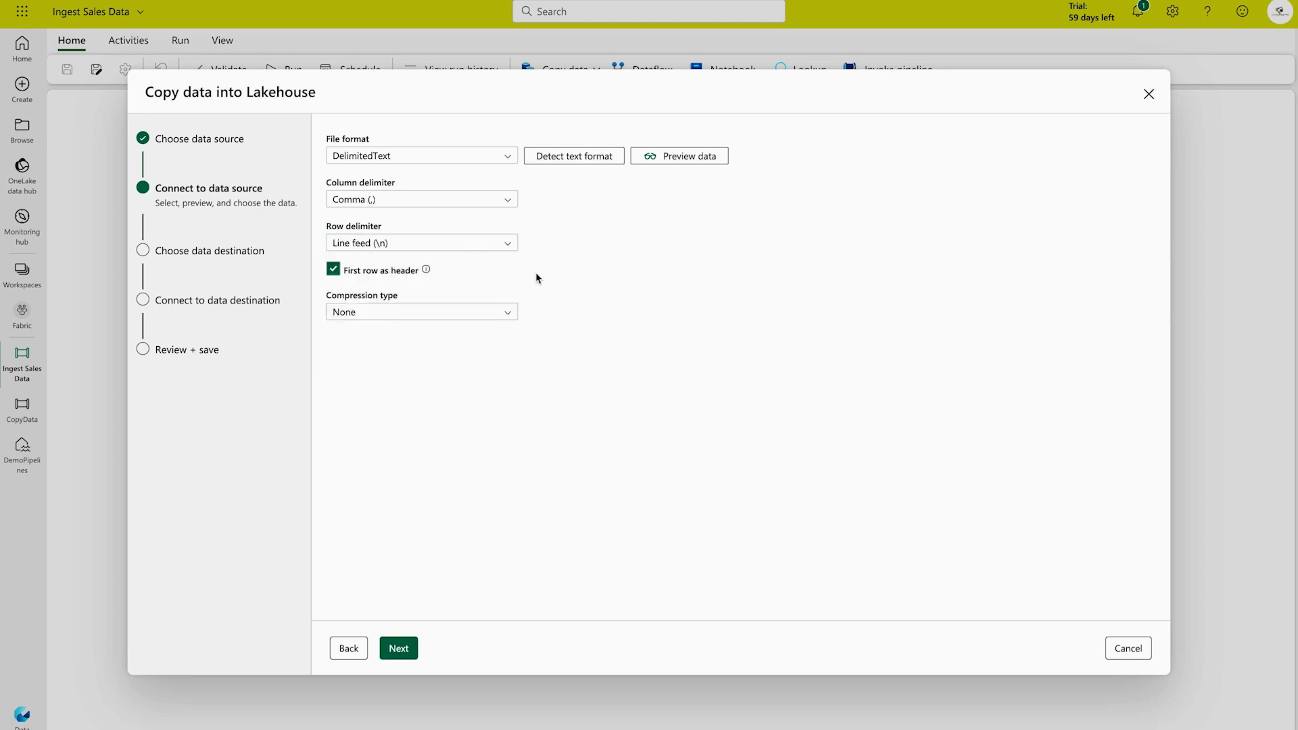
click(399, 653)
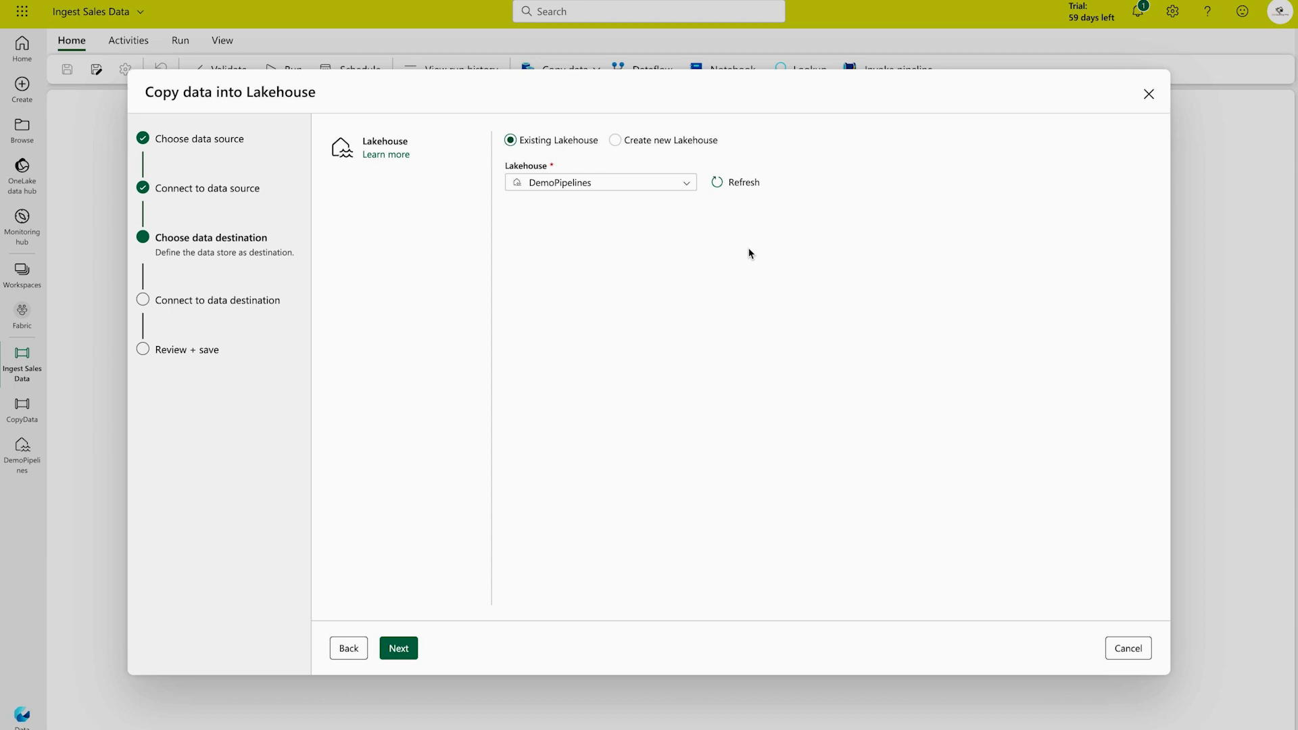
- Keep DemoPipelines as the destination lakehouse and target the Files root folder, with folder path new_data and file name Sales.CSV
click(404, 645)
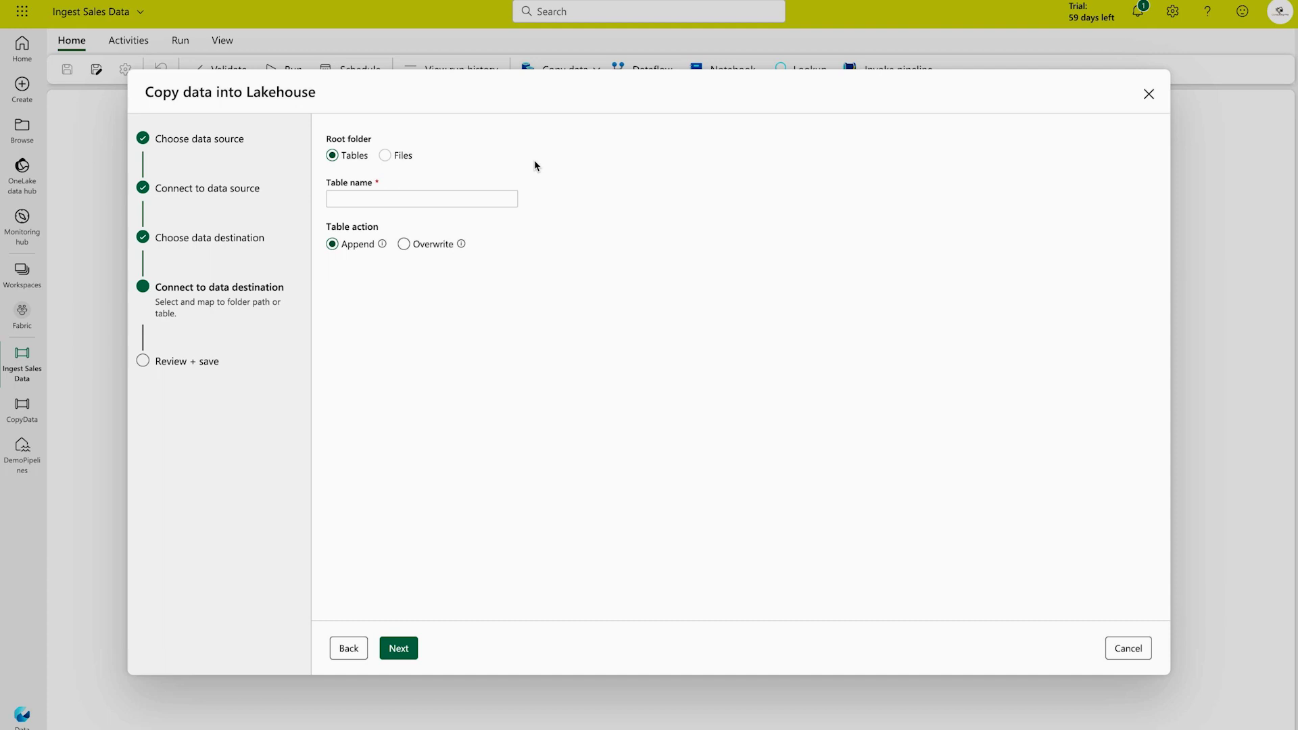
click(386, 156)
click(404, 231)
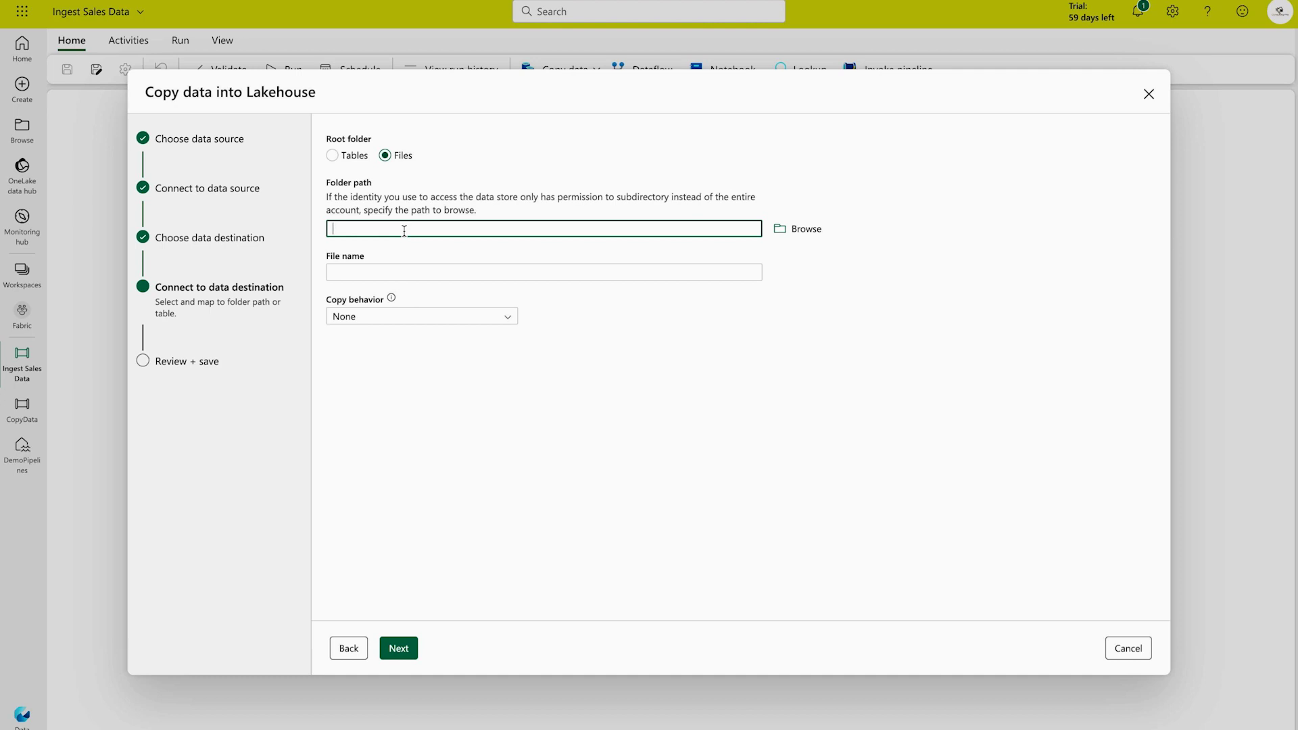
text(new_data)
click(369, 267)
text(Sales)
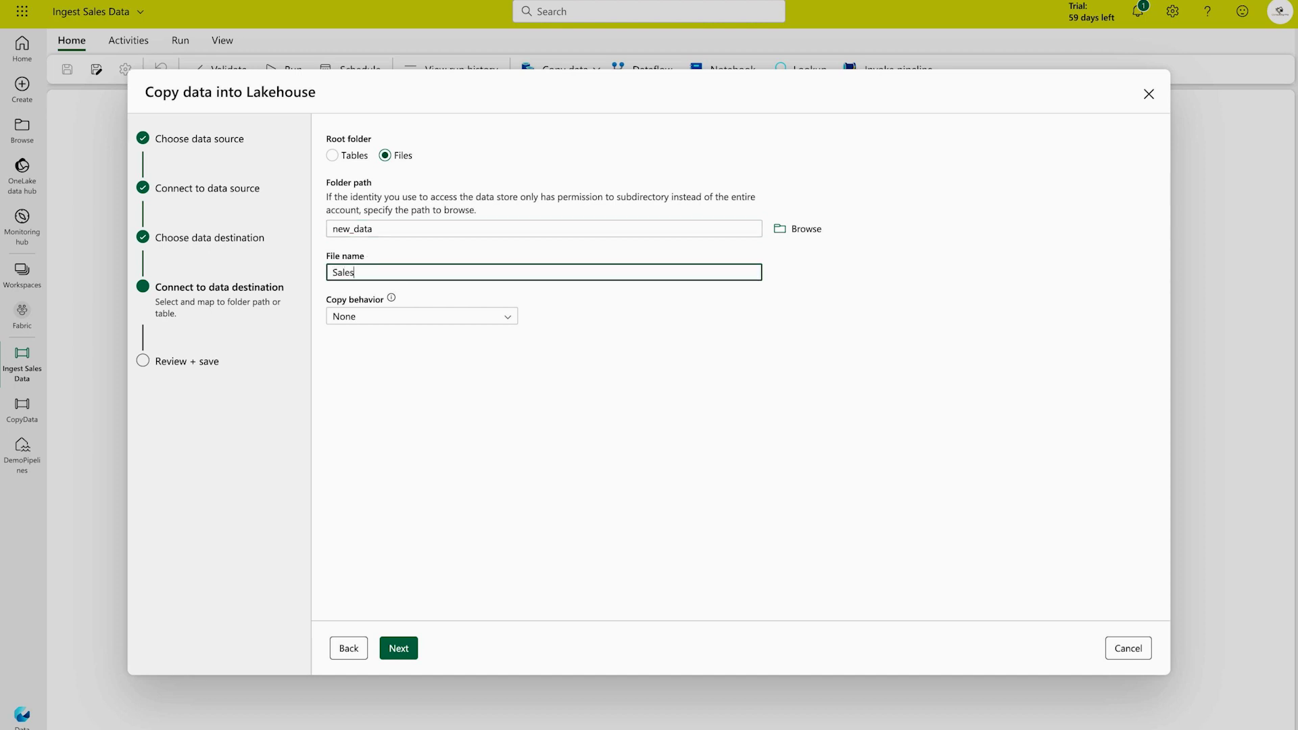
text(.CSV)
click(414, 646)
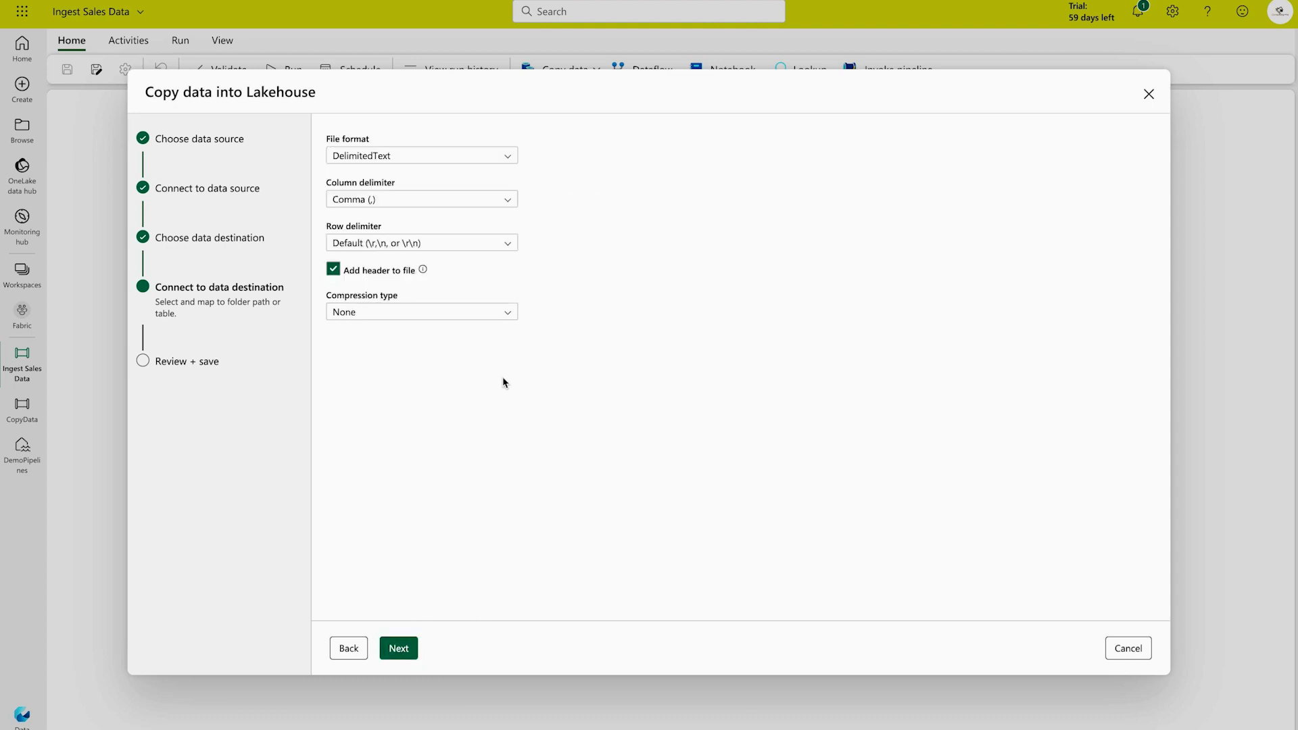
- Set the destination file's row delimiter to Line feed (\n), and save and run the copy with immediate data transfer
click(453, 236)
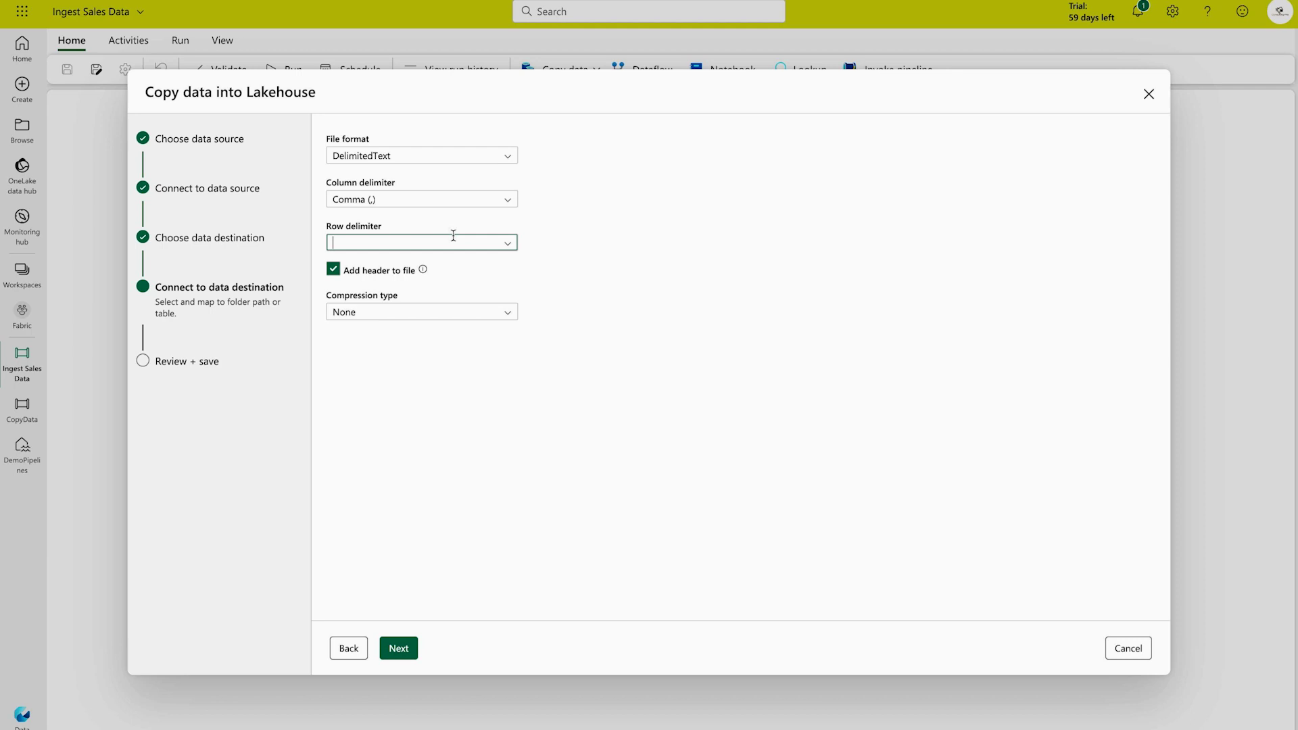
click(506, 244)
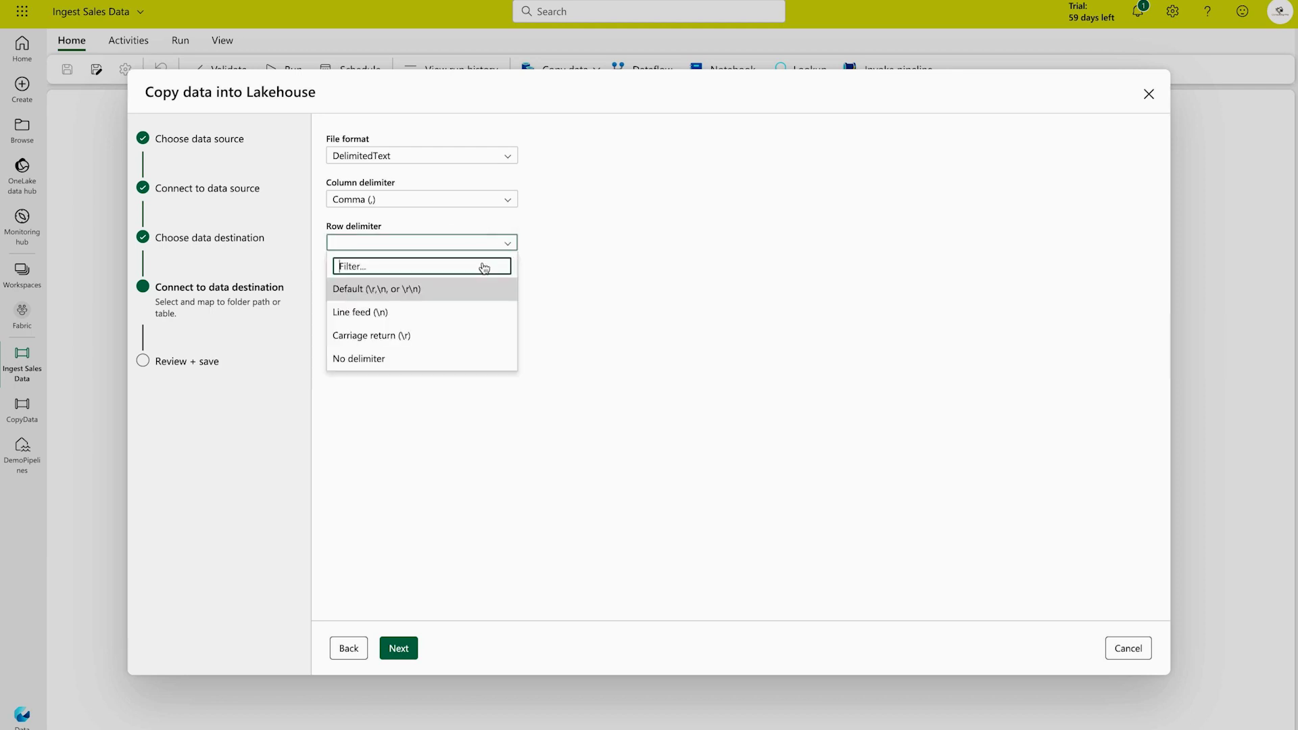
click(403, 320)
click(399, 648)
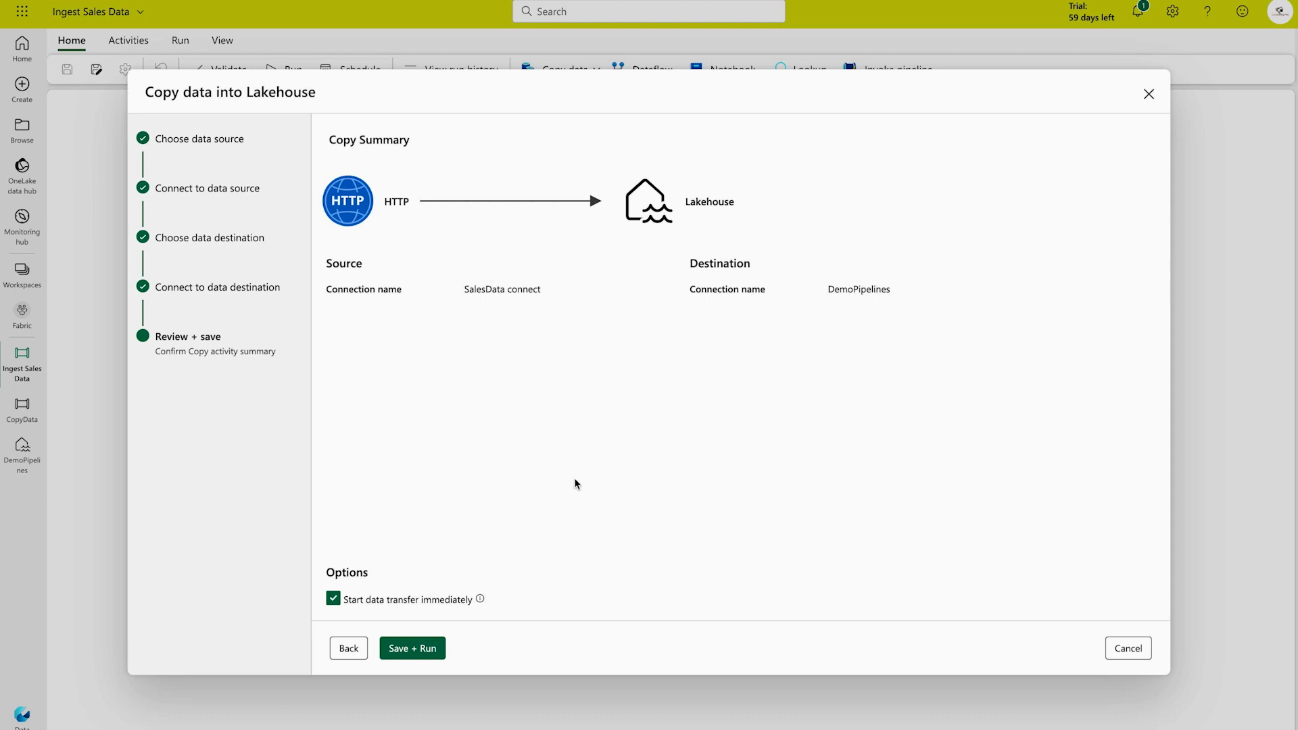
click(430, 653)
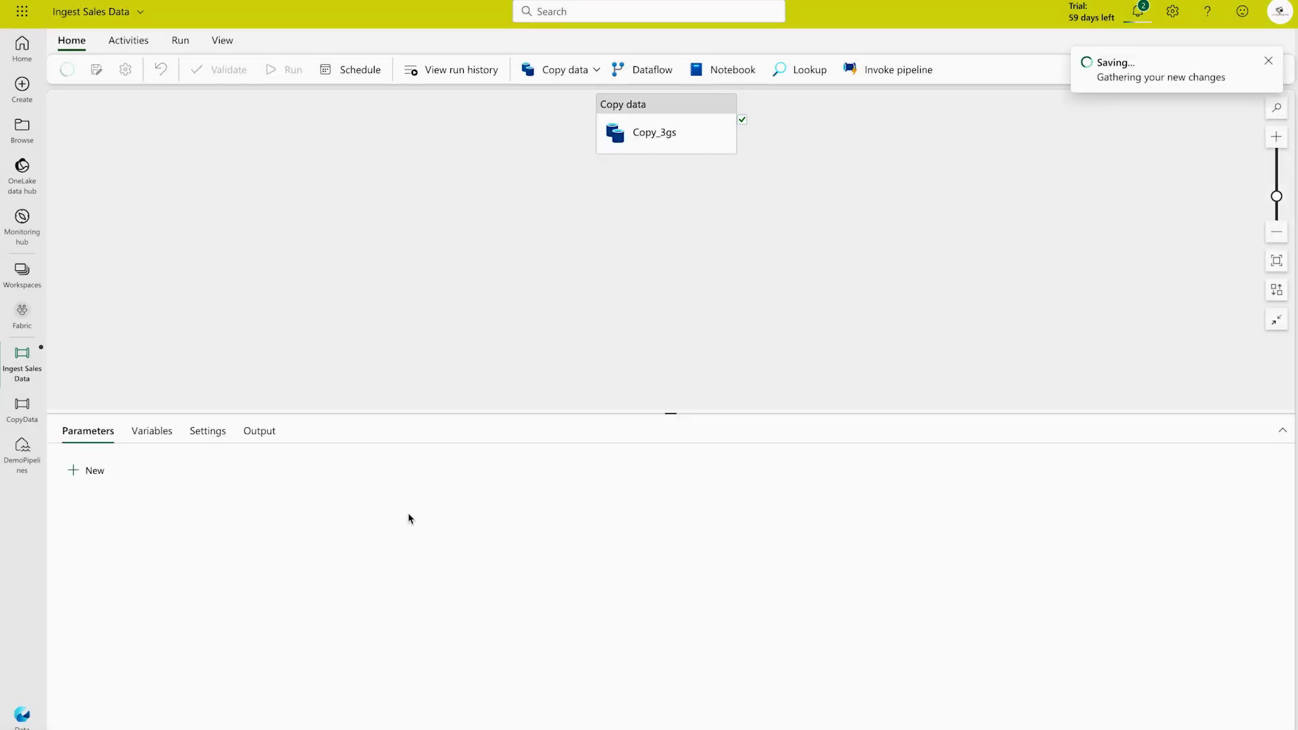
- Move the Copy data activity further into the middle of the pipeline canvas and select it
click(666, 113)
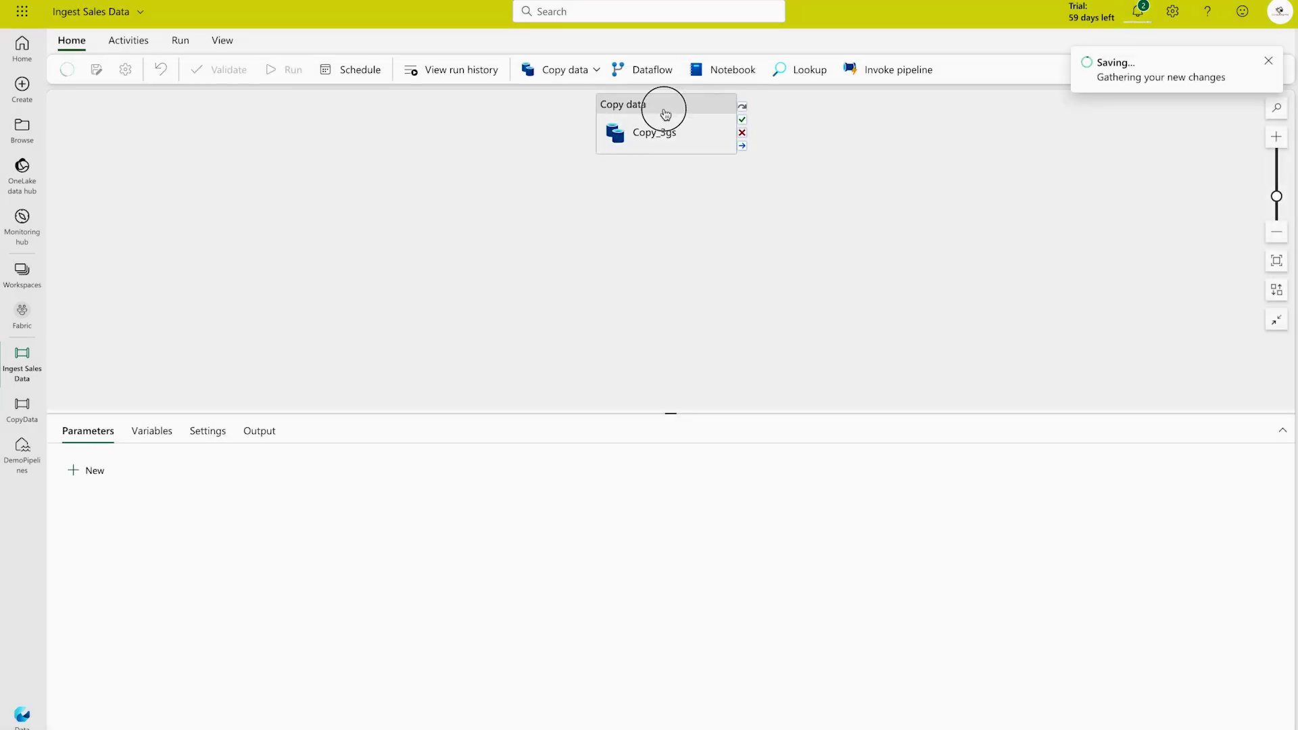
drag(666, 114, 571, 196)
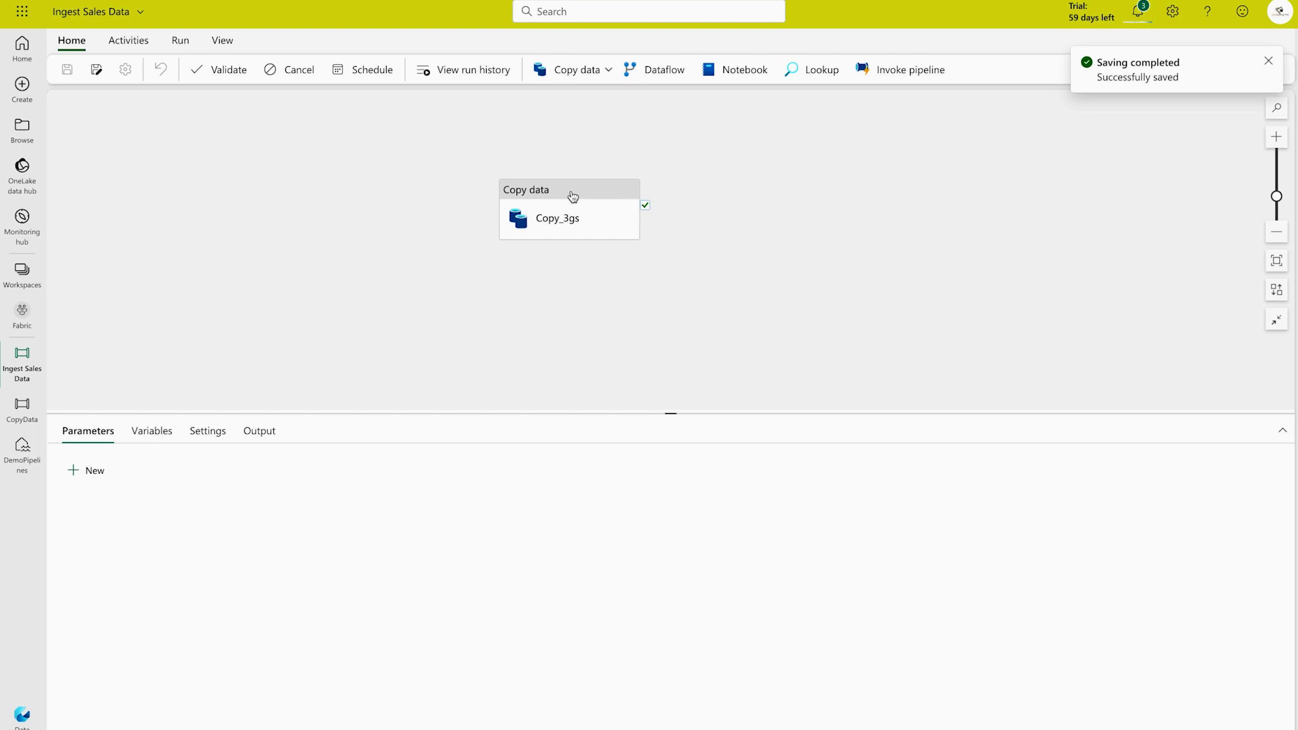
click(572, 195)
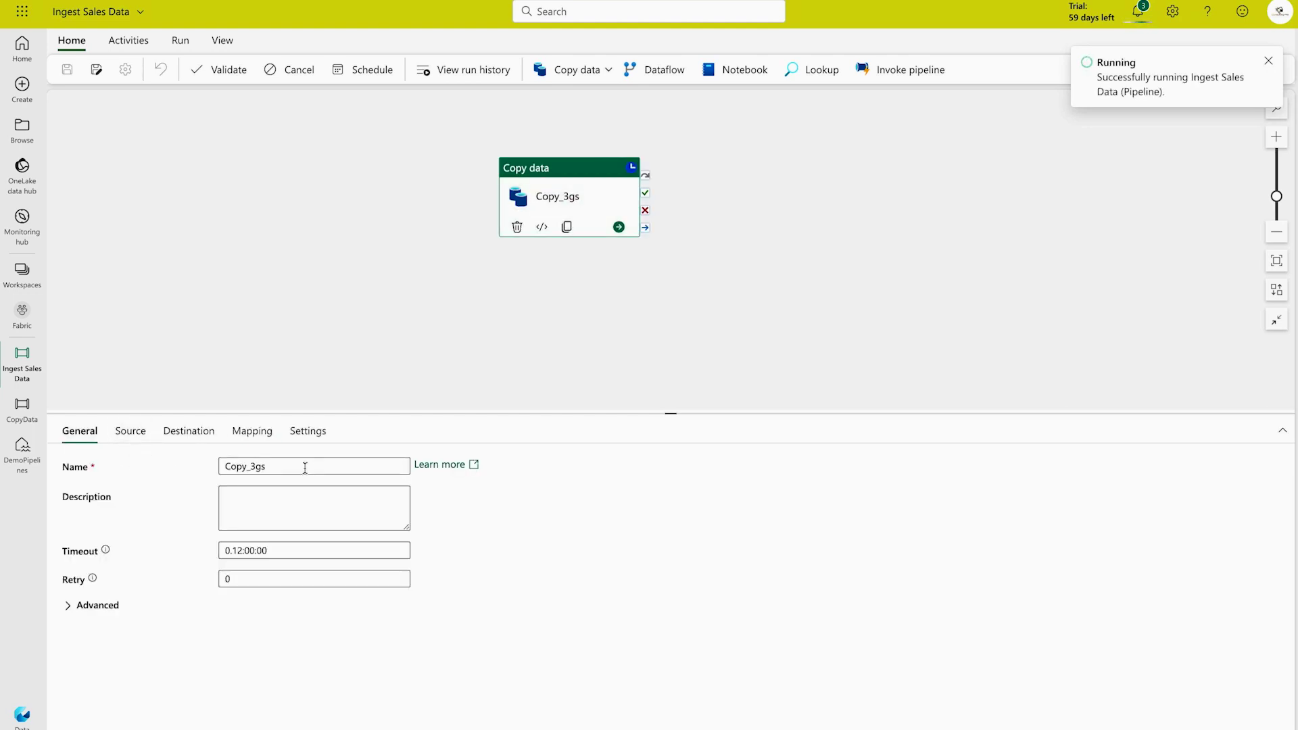
- Examine the Copy data activity's source and destination settings and the pipeline's run output
click(129, 432)
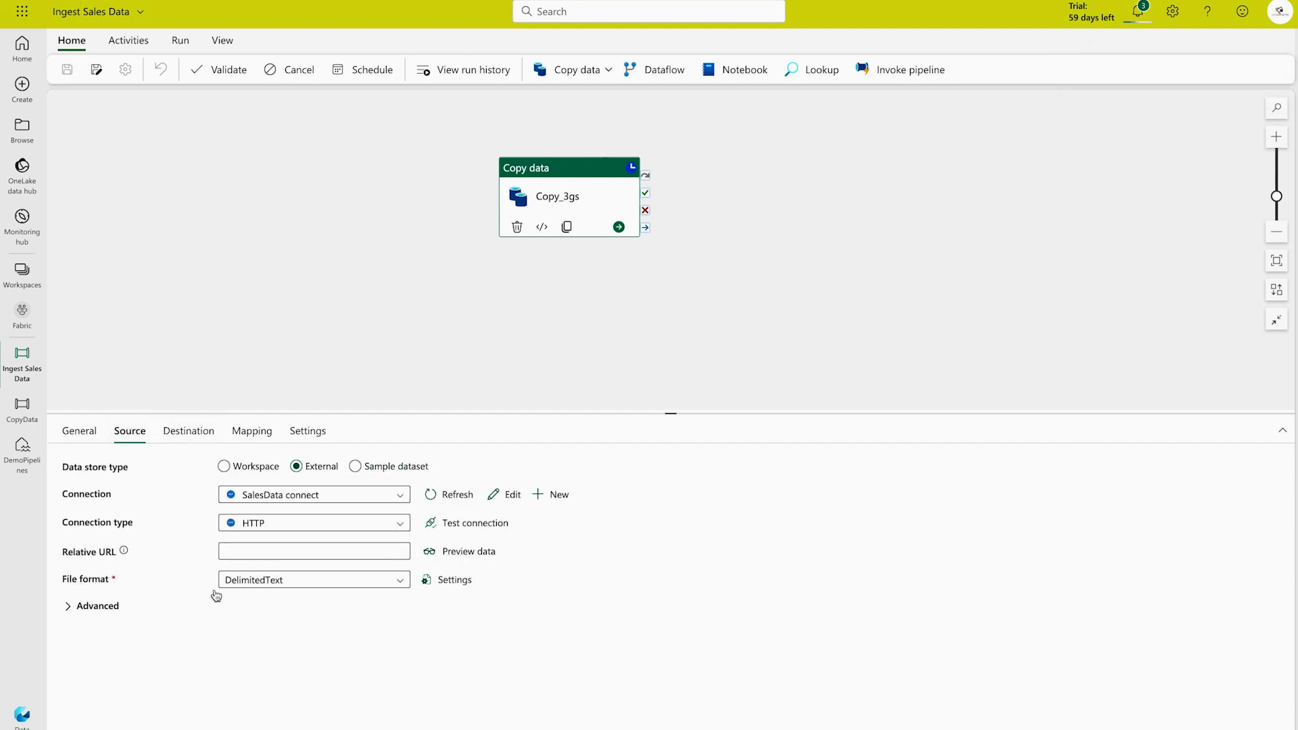
click(196, 436)
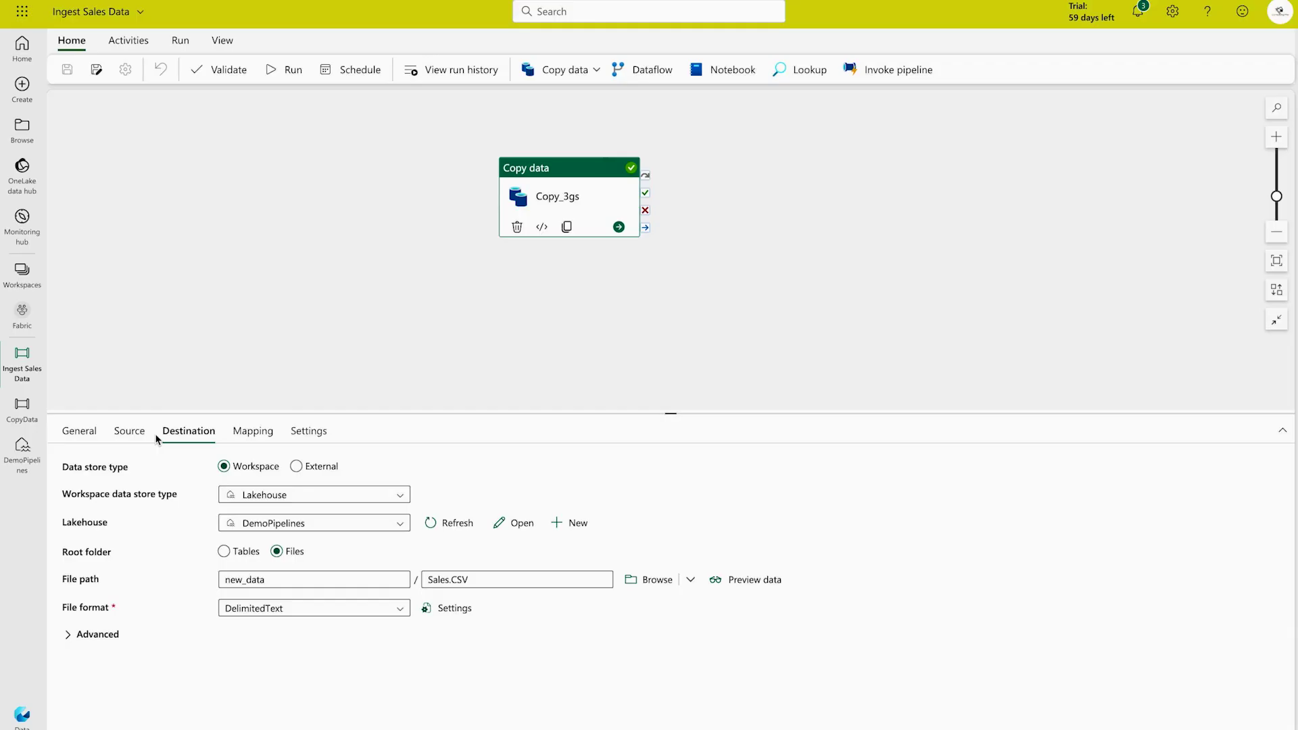
click(572, 207)
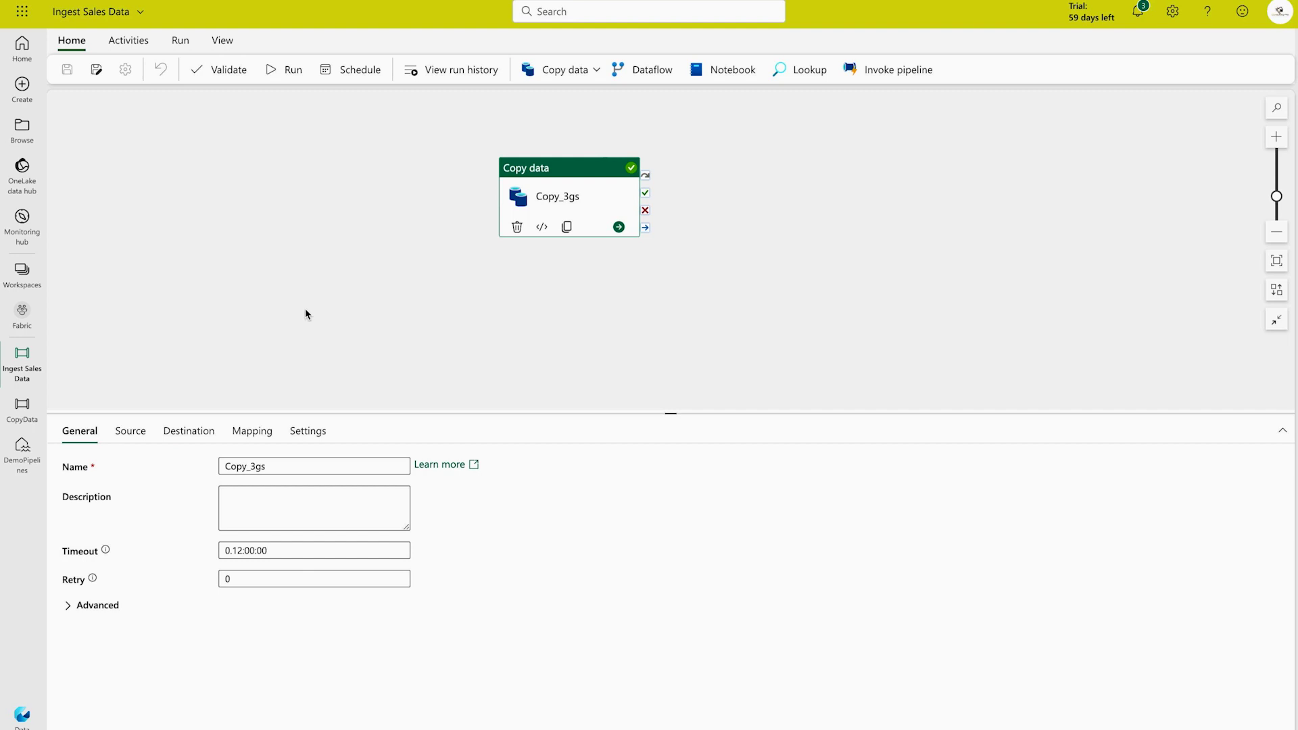
click(454, 294)
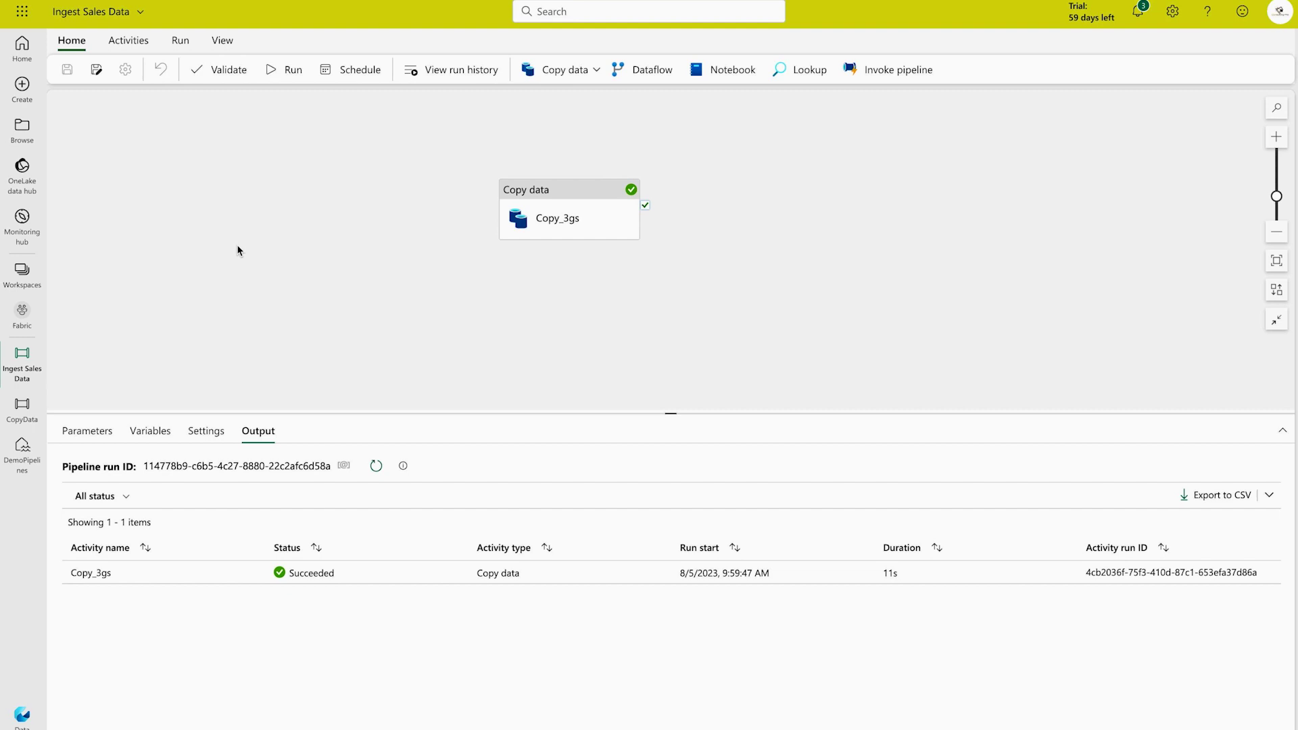
- View the new_data folder in the DemoPipelines lakehouse, and create a new notebook attached to that lakehouse
click(22, 452)
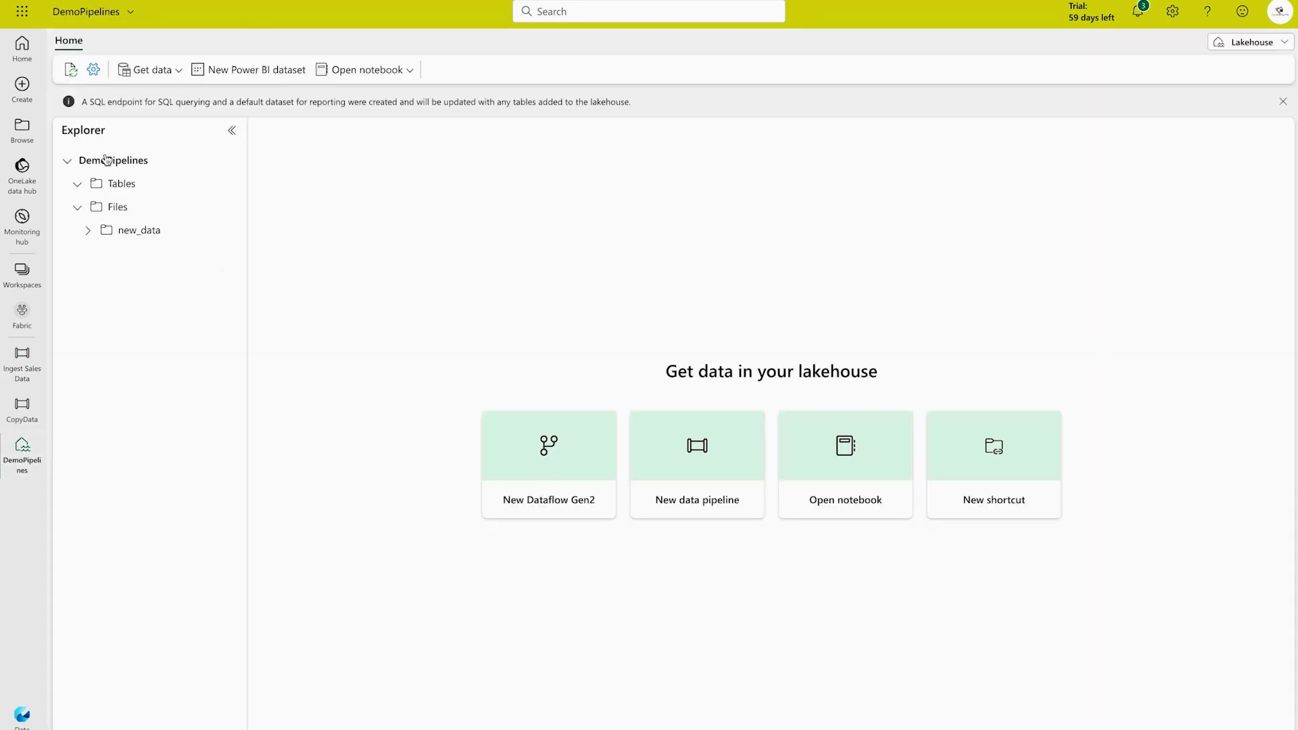
click(93, 235)
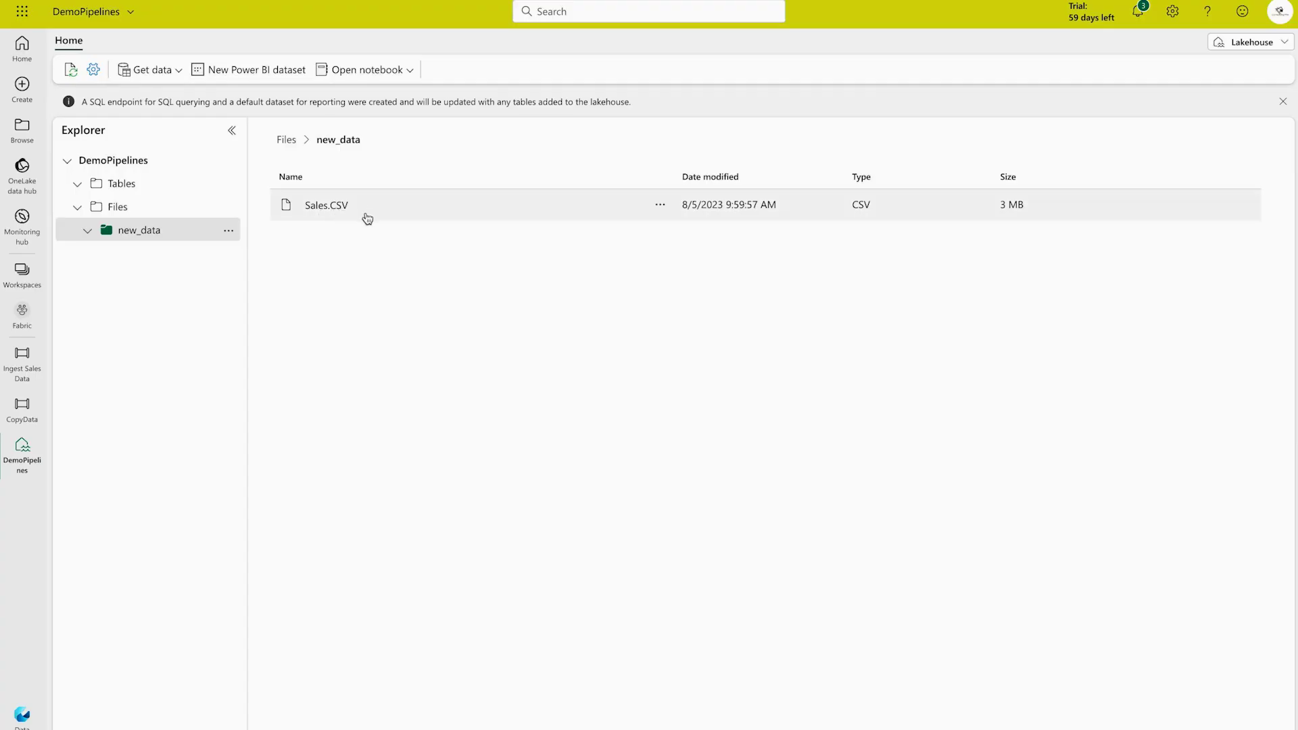
click(357, 71)
click(377, 122)
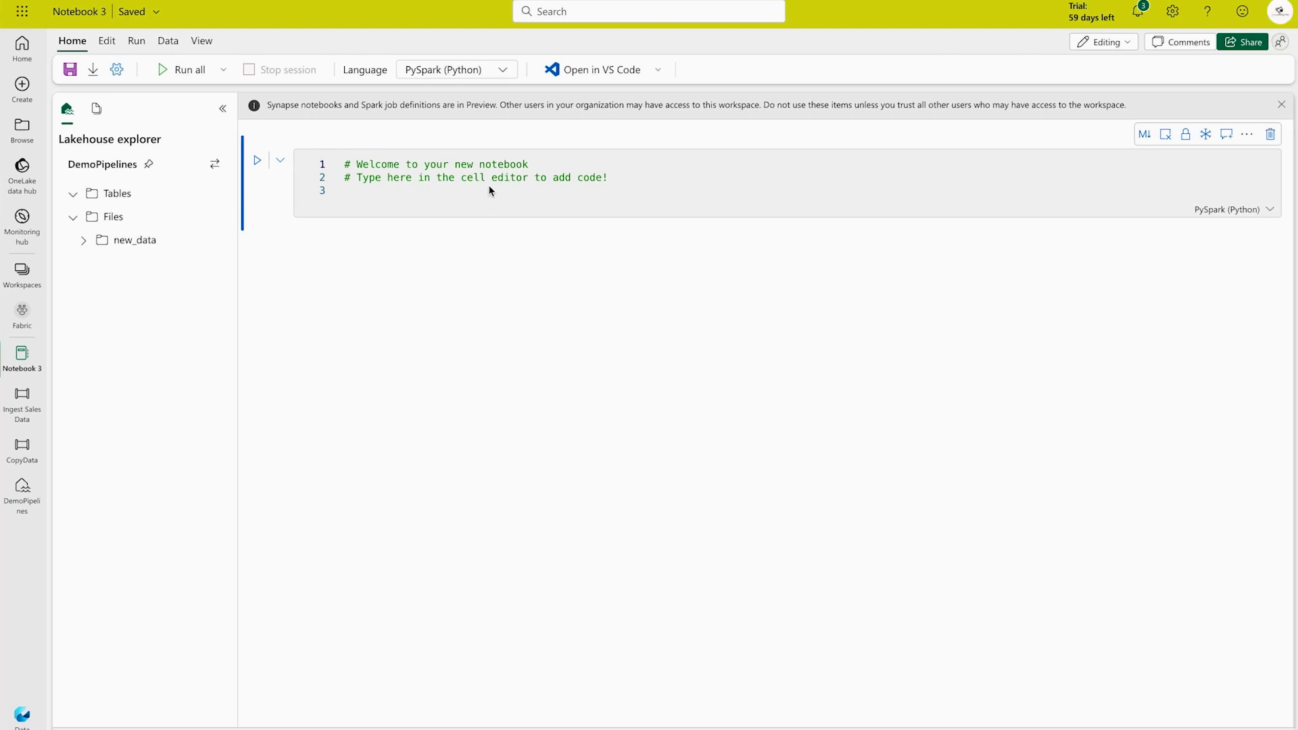
- Add the variable line table_name = "sales" below the comments in the notebook's first code cell
click(484, 205)
key(Return)
text(table_name = "sales")
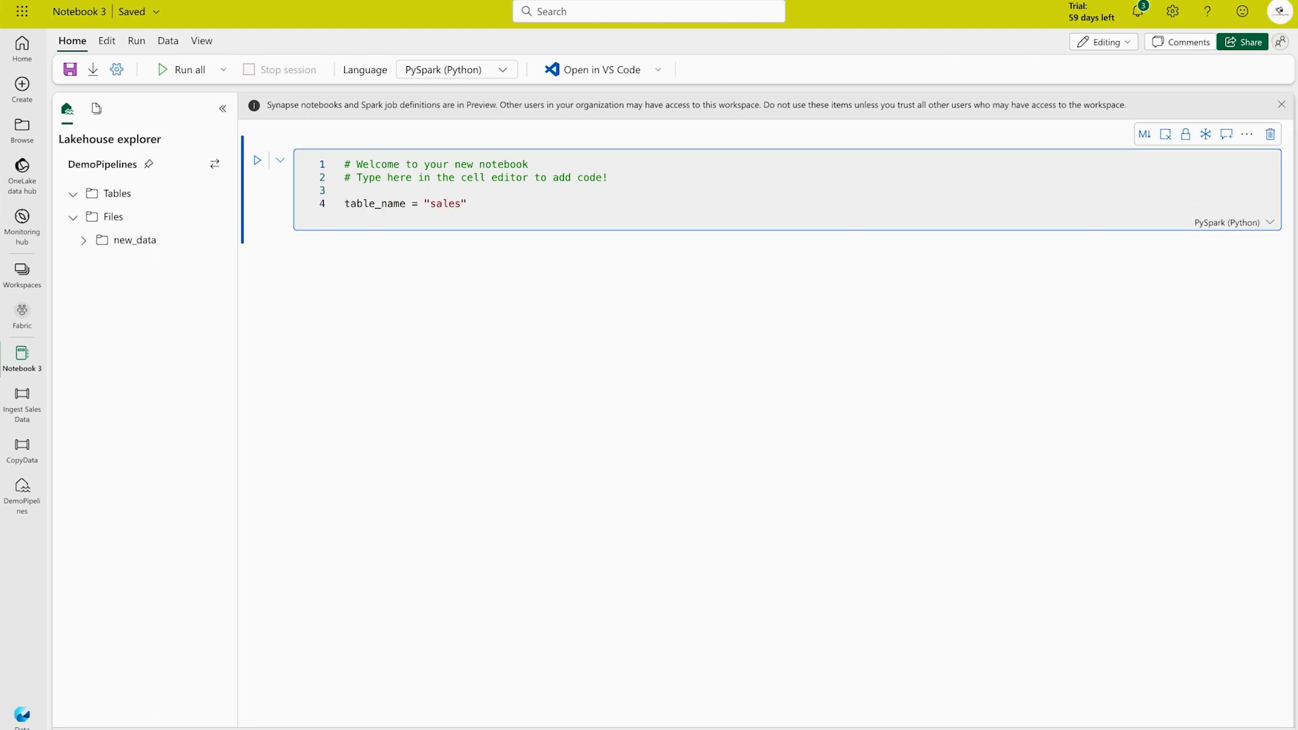
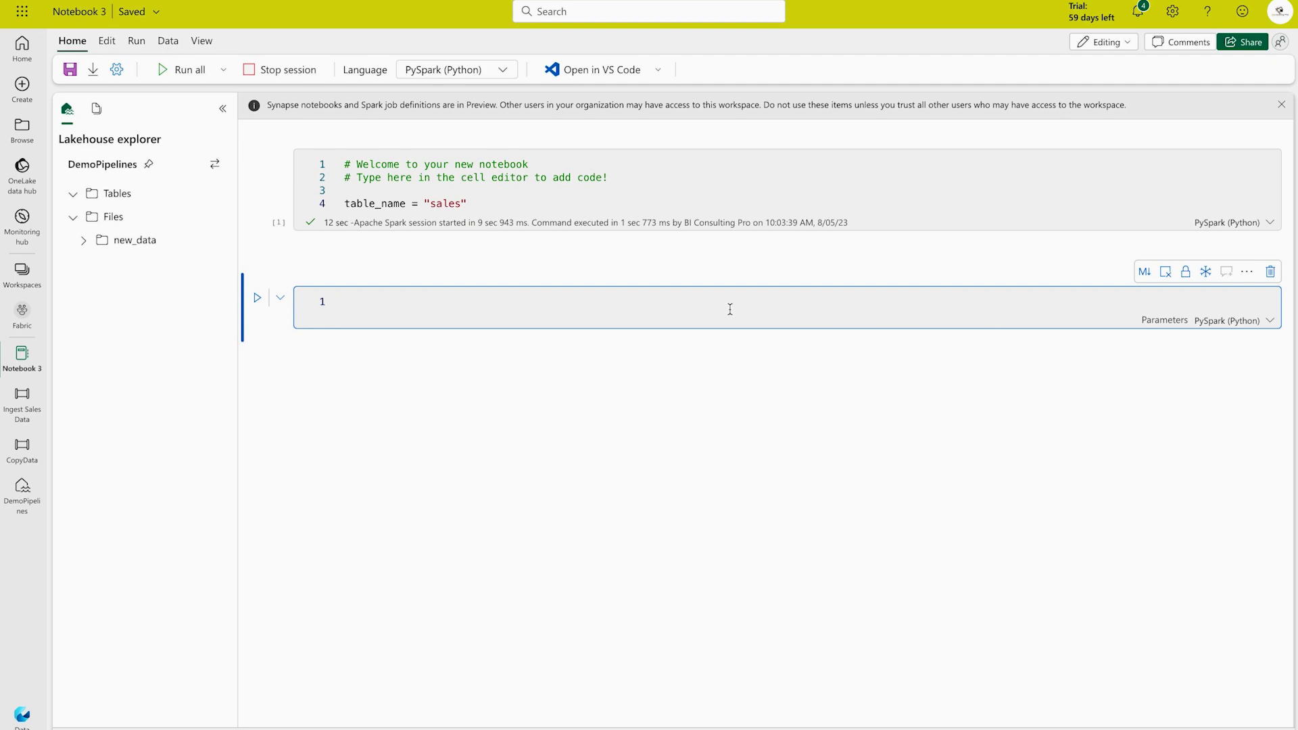
- Enter and run PySpark code that transforms Files/new_data/Sales.CSV and appends it as a Delta table named by table_name, and refresh the lakehouse tables
text(from pyspark.sql.functions import *  # Read the new sales data df = spark.read.format("csv").option("header","true").load("Files/new_data/Sales.CSV")  ## Add month and year columns df = df.withColumn("Year", year(col("OrderDate"))).withColumn("Month", month(col("OrderDate")))  # Derive FirstName and LastName columns df = df.withColumn("FirstName", split(col("CustomerName"), " ").getItem(0)).withColumn("LastName", split(col("CustomerName"), " ").getItem(1))  # Filter and reorder columns df = df["SalesOrderNumber", "SalesOrderLineNumber", "OrderDate", "Year", "Month", "FirstName", "LastName", "EmailAddress", "Item", "Quantity", "UnitPrice", "TaxAmount"]  # Load the data into a table df.write.format("delta").mode("append").saveAsTable(table_name))
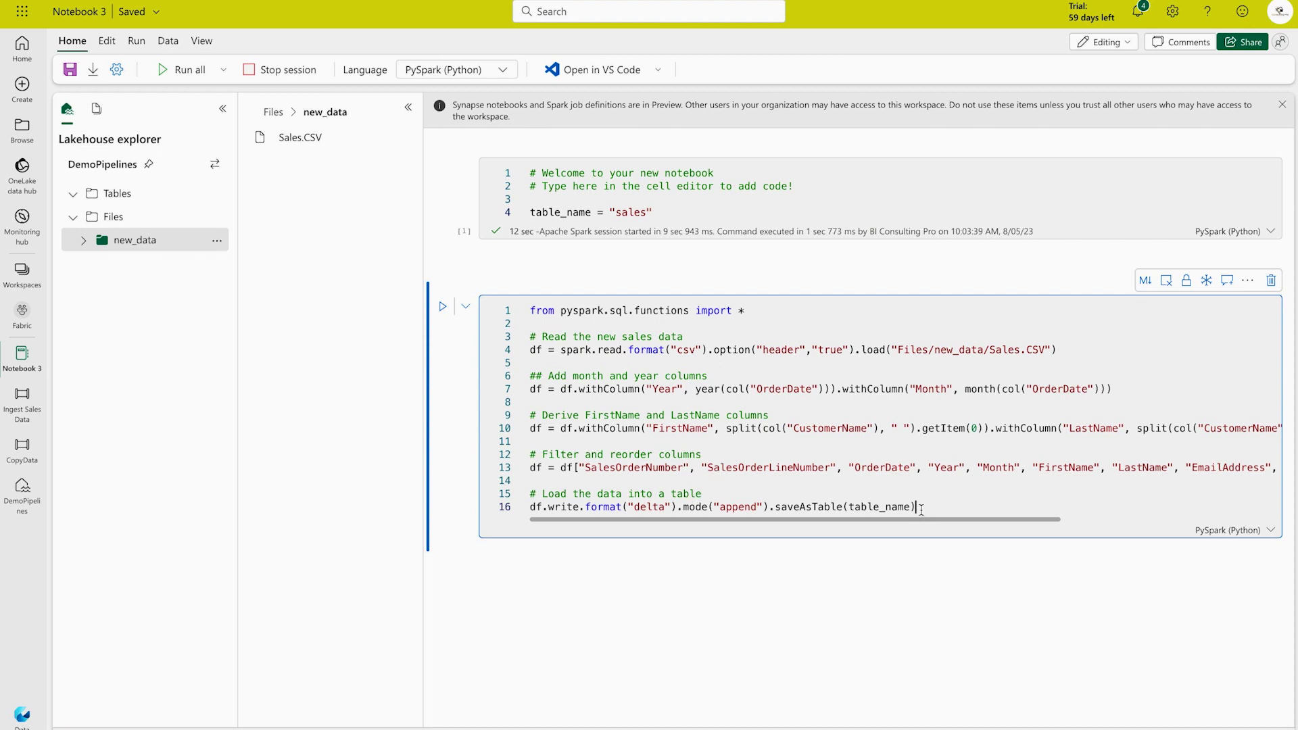
click(443, 306)
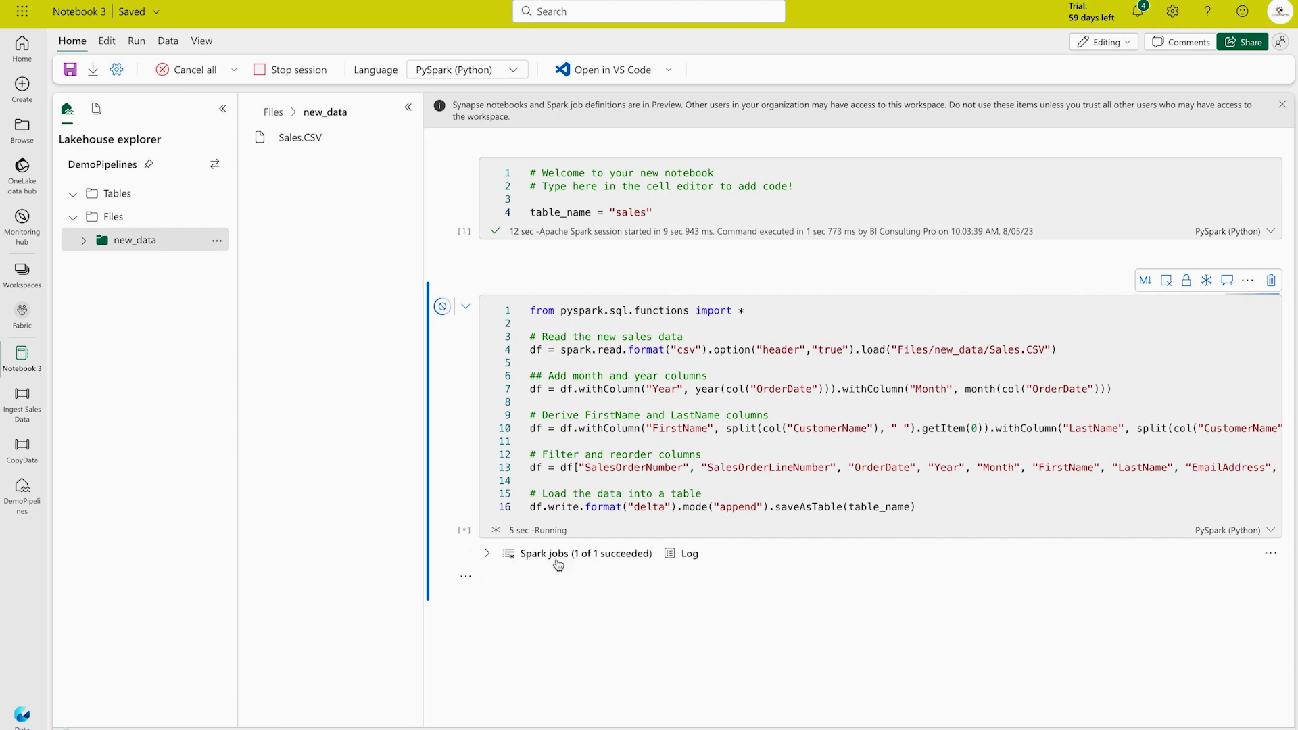
scroll(625, 564, down, 2)
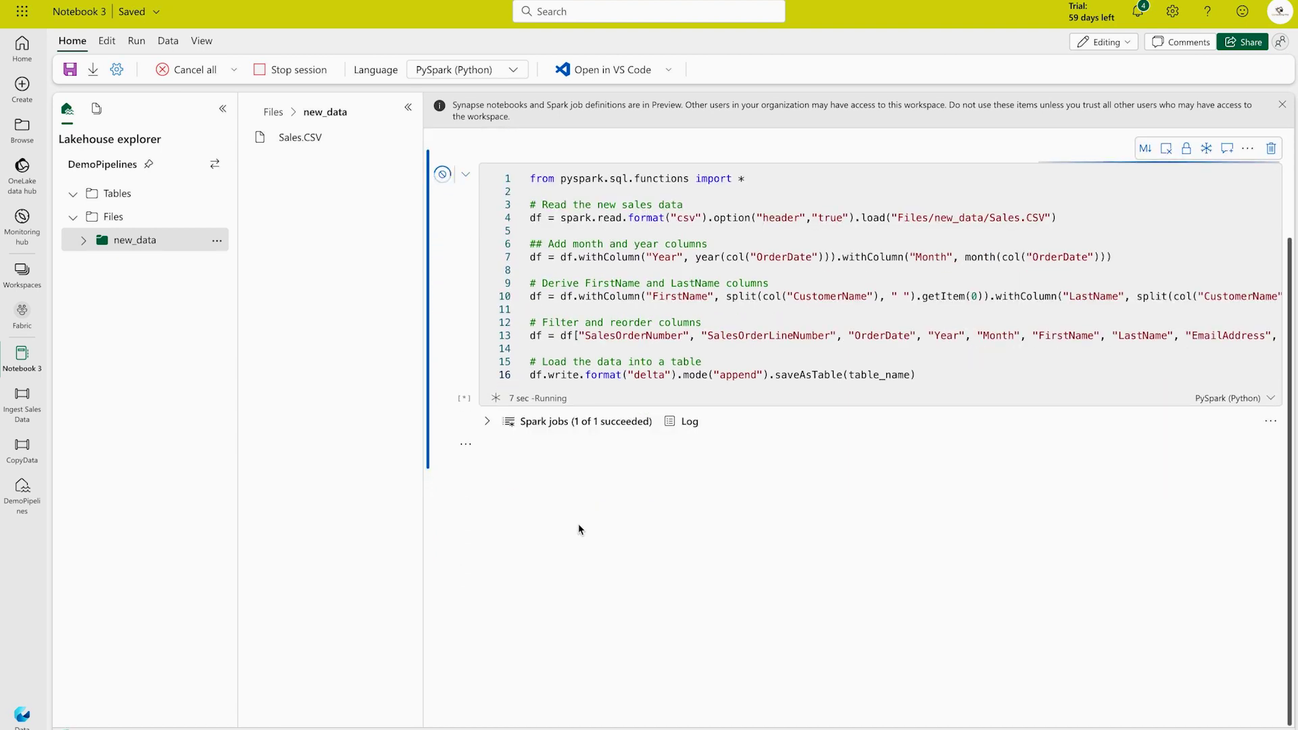
click(216, 194)
click(245, 219)
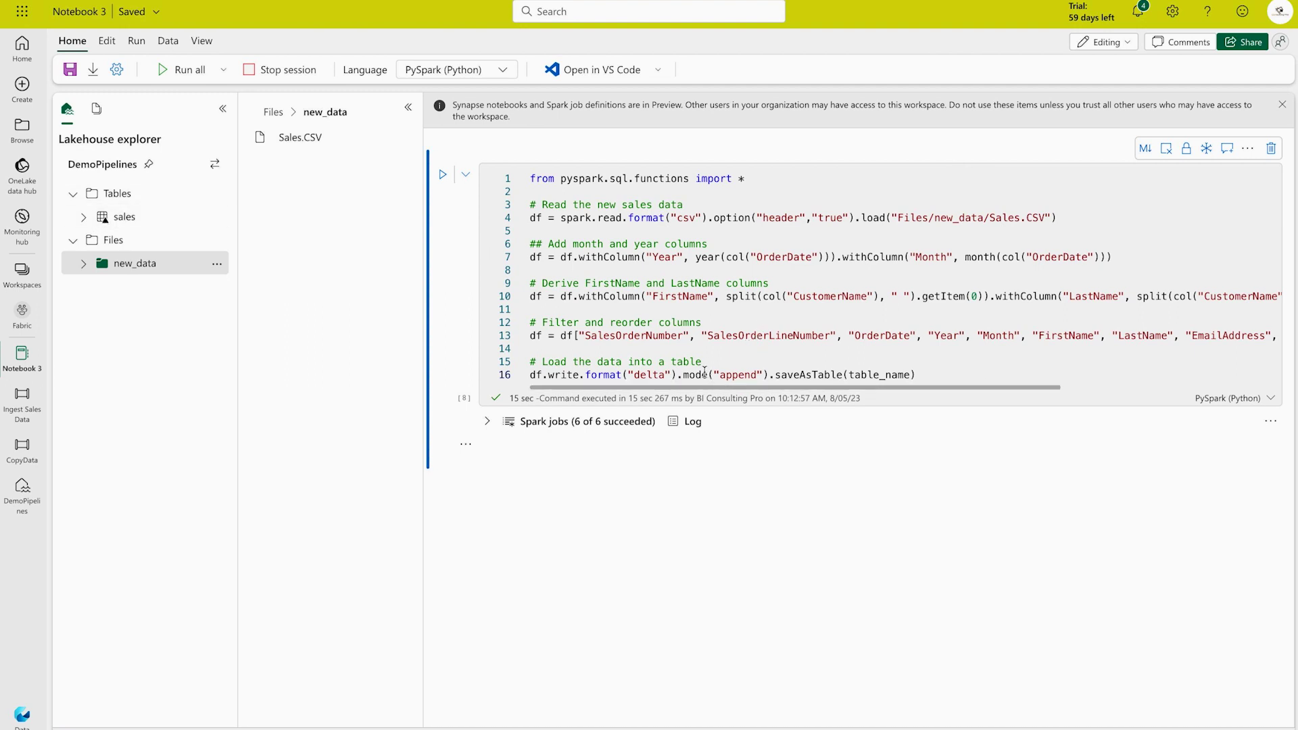
- Load the sales table with Spark into a new cell, run the generated query, and review the returned rows and columns
click(130, 225)
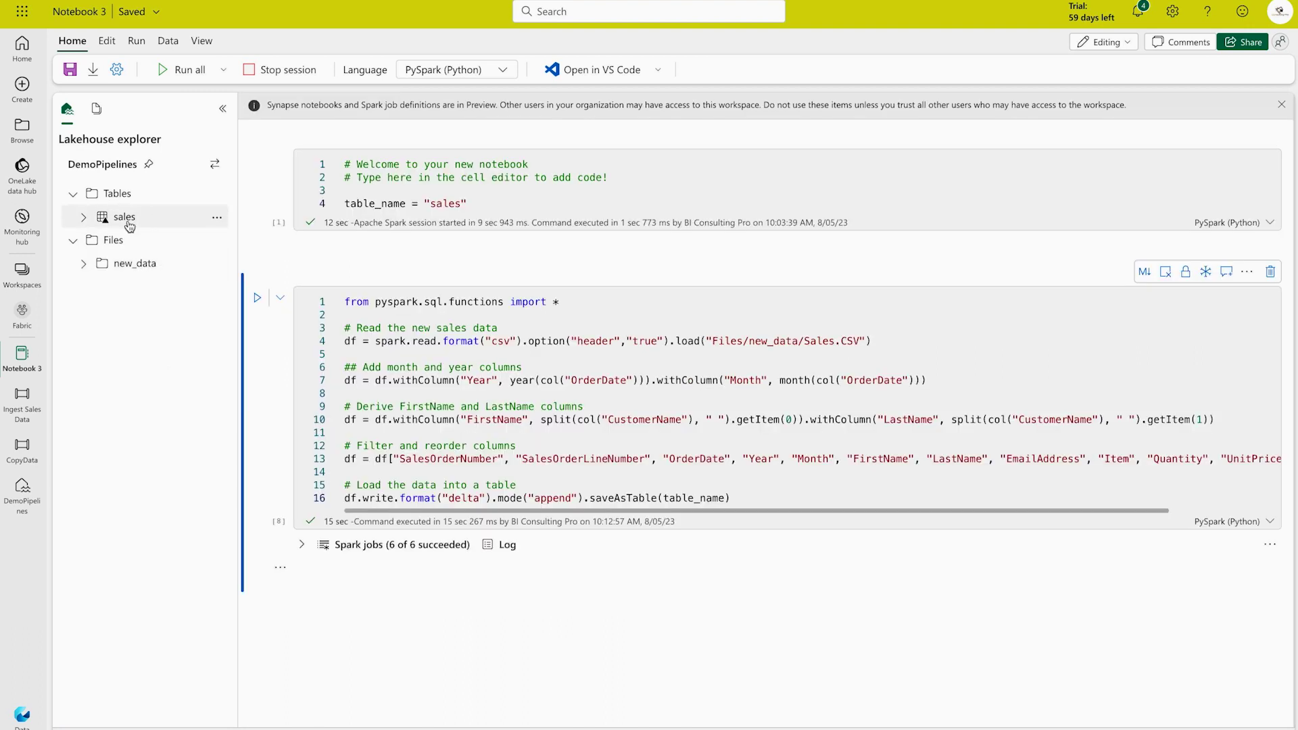
click(217, 217)
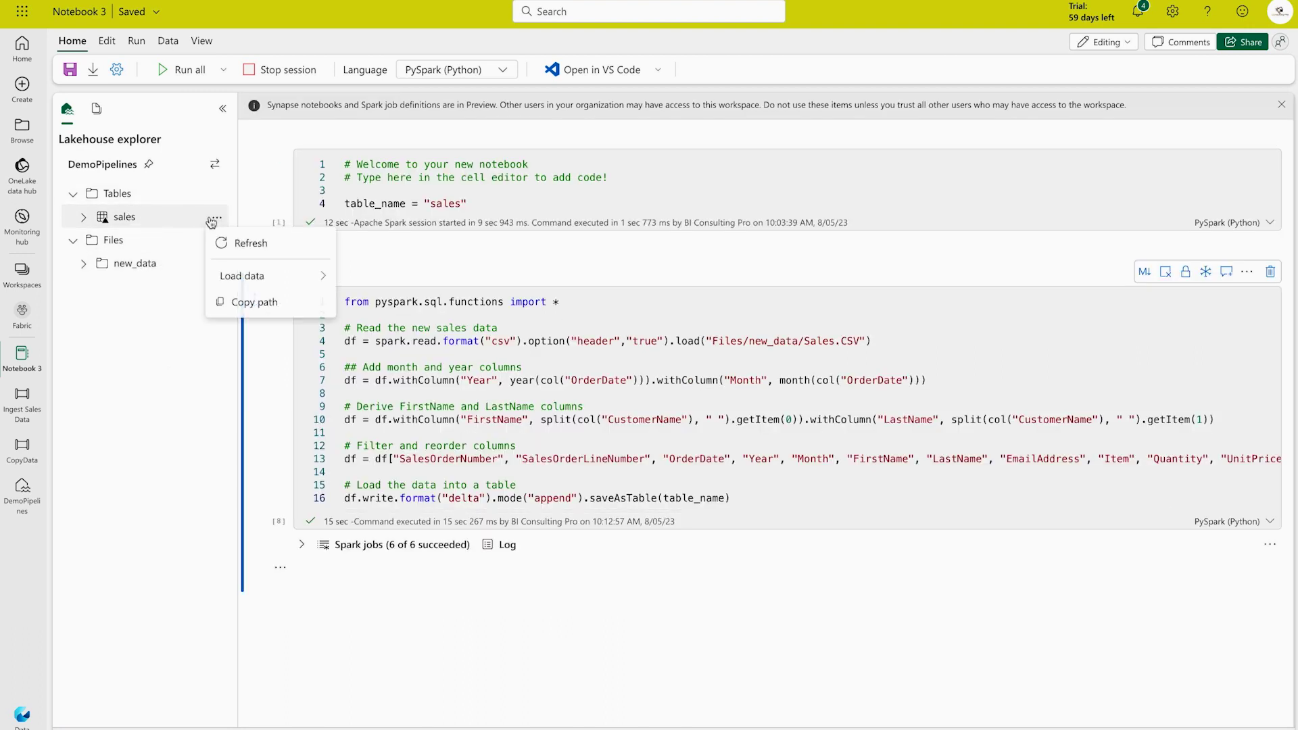
mouse_move(298, 277)
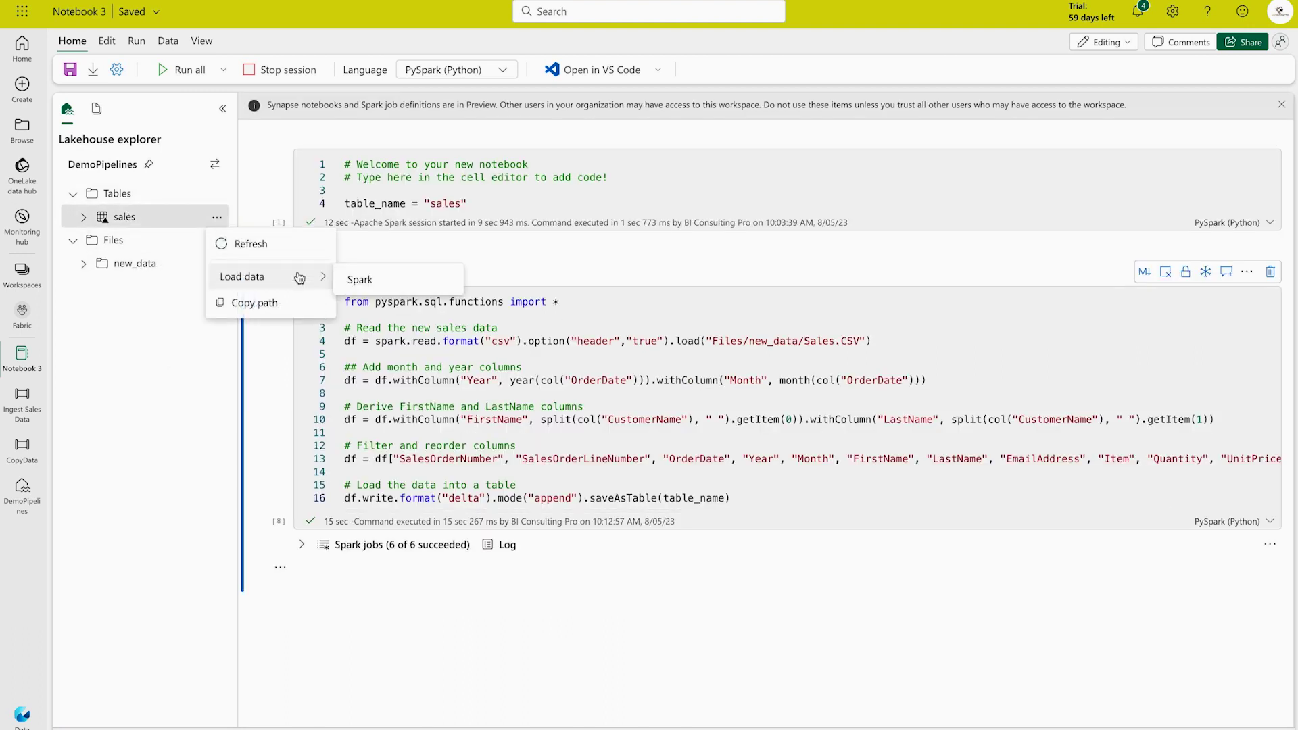
click(347, 280)
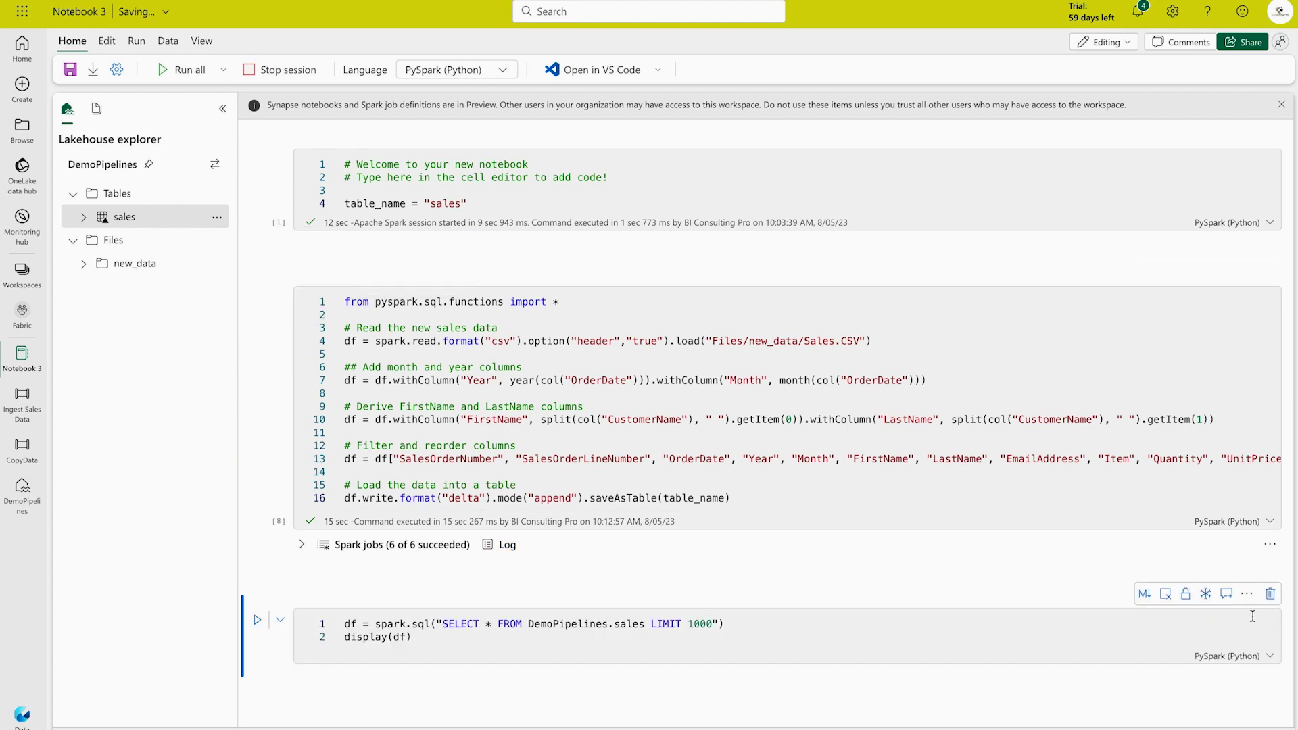
click(258, 621)
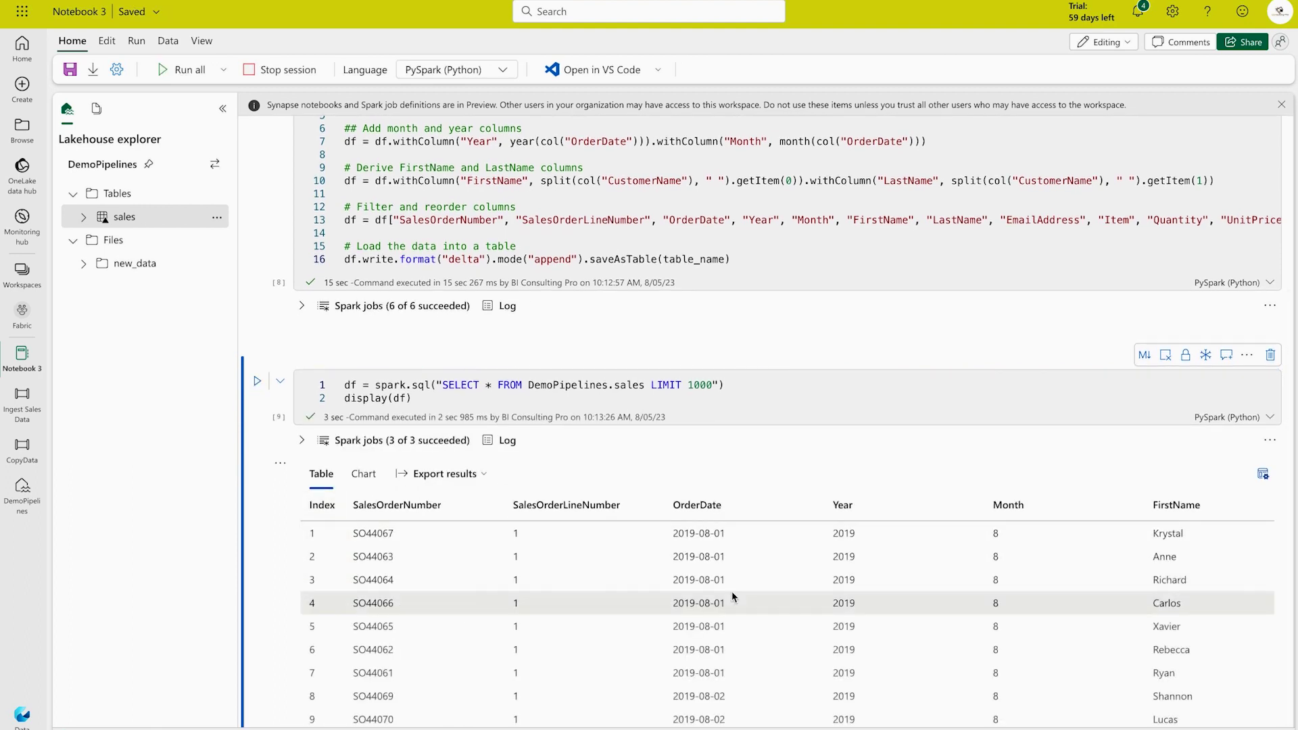
scroll(1003, 532, right, 3)
scroll(1003, 532, right, 5)
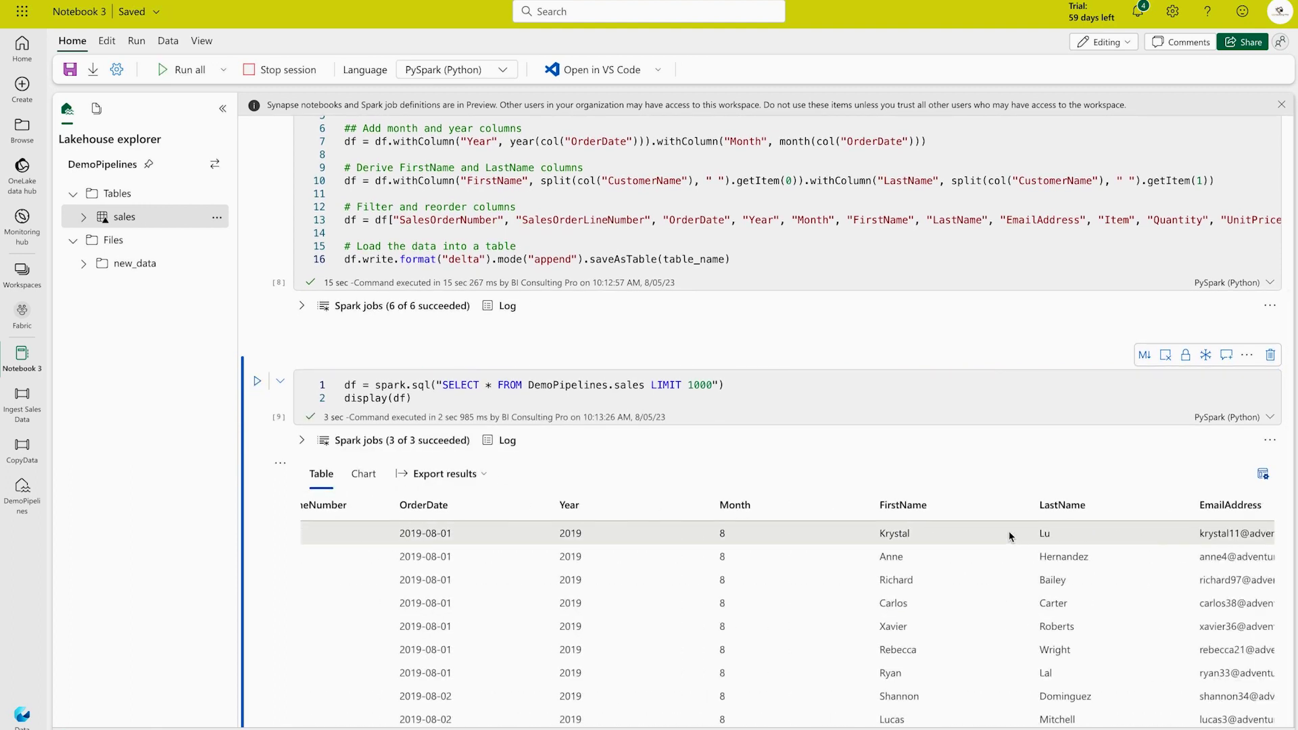
scroll(1145, 554, right, 2)
scroll(1146, 554, left, 10)
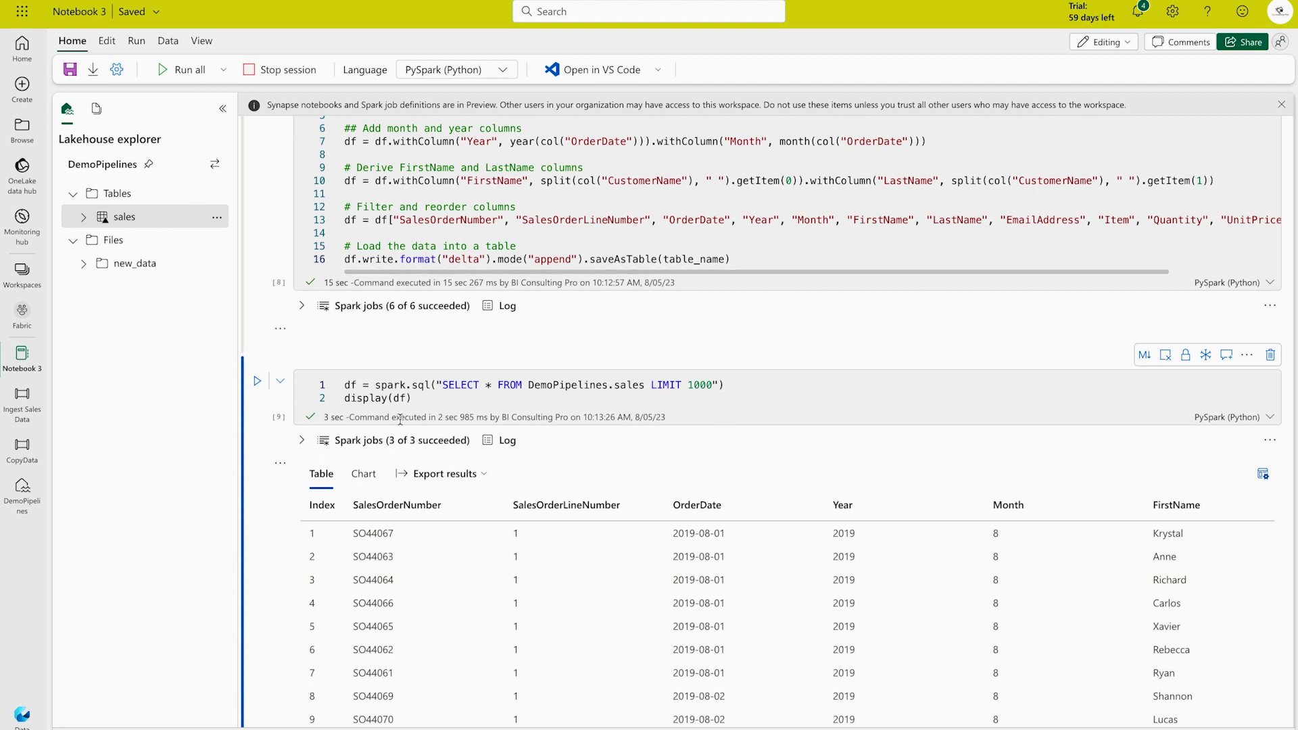
scroll(376, 498, down, 10)
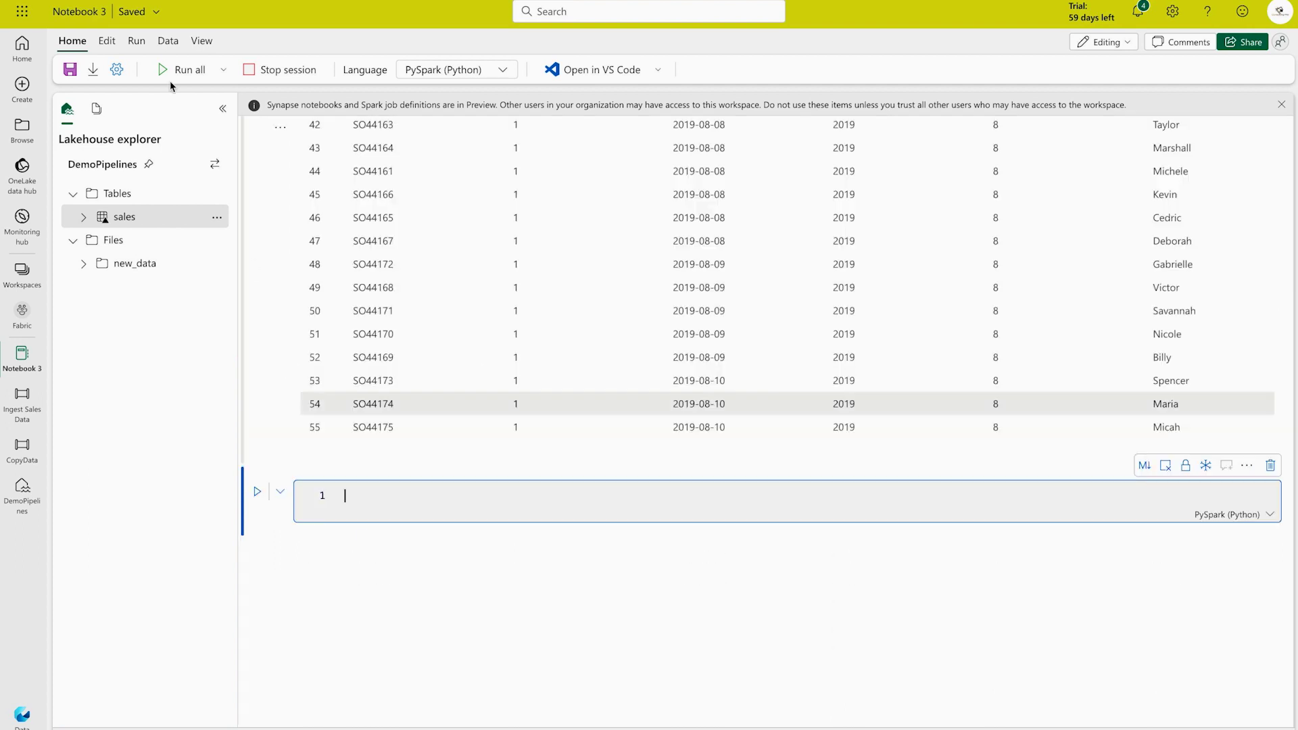
- Rename the notebook as Sales Data and look through its endorsement and schedule settings
click(117, 69)
click(883, 124)
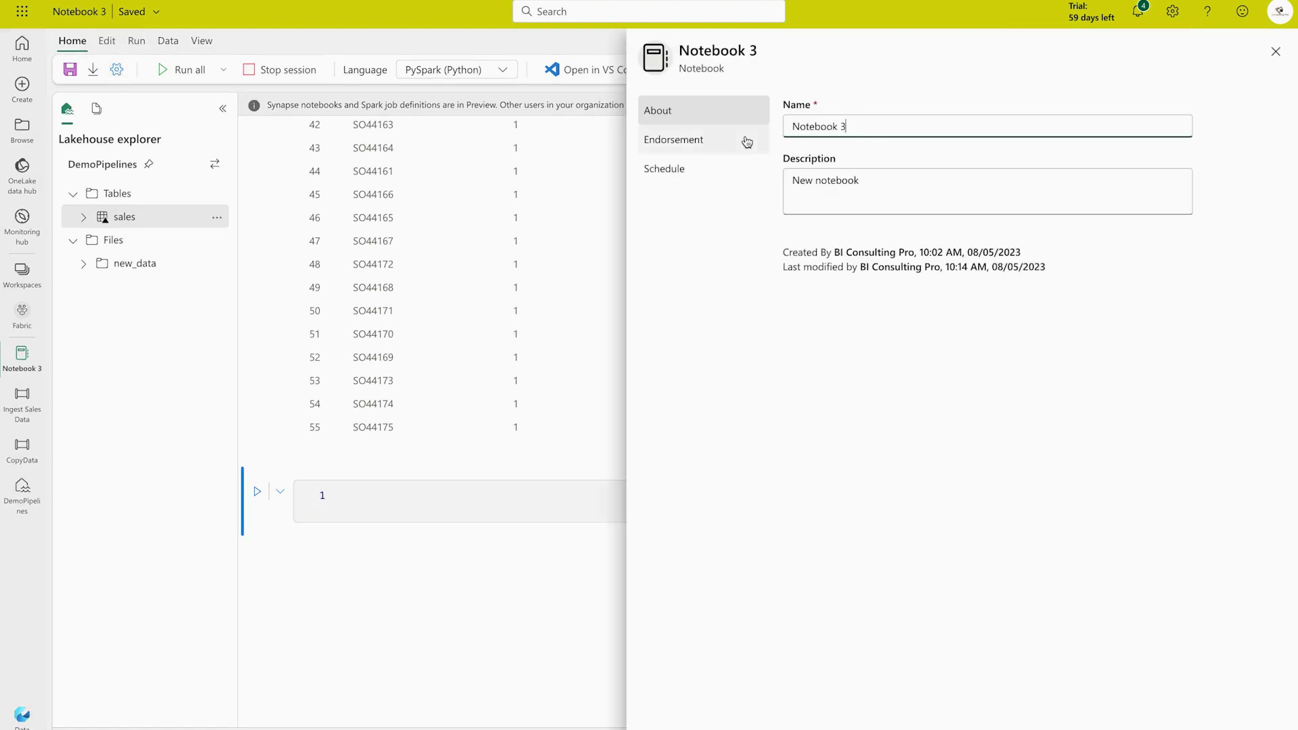
key(ctrl+a)
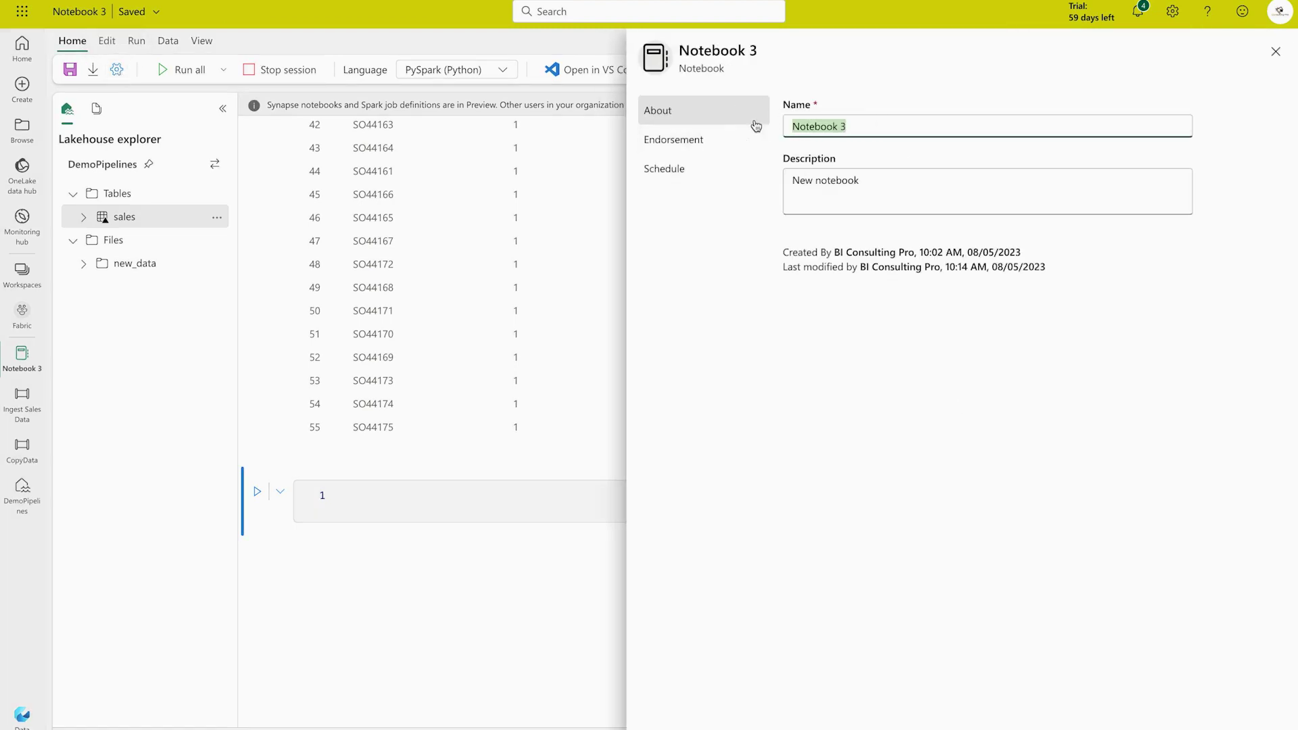
text(Sales Data)
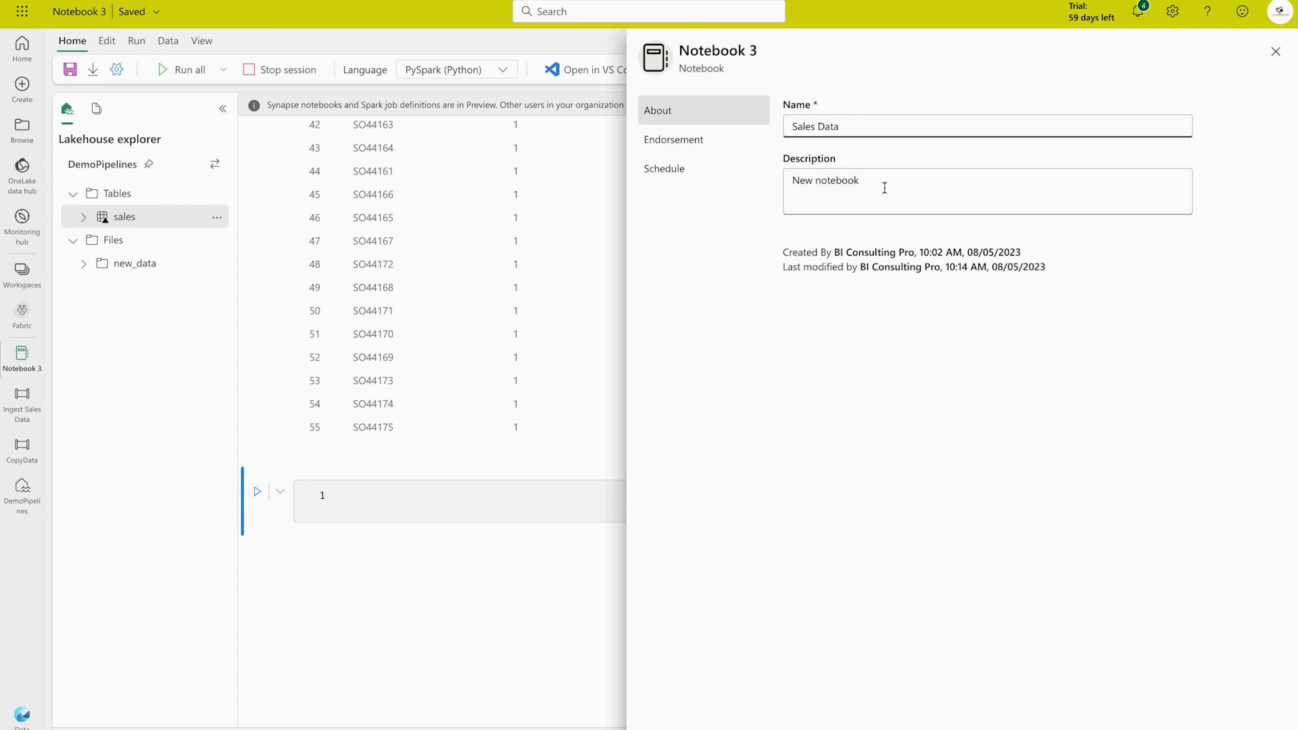
click(728, 139)
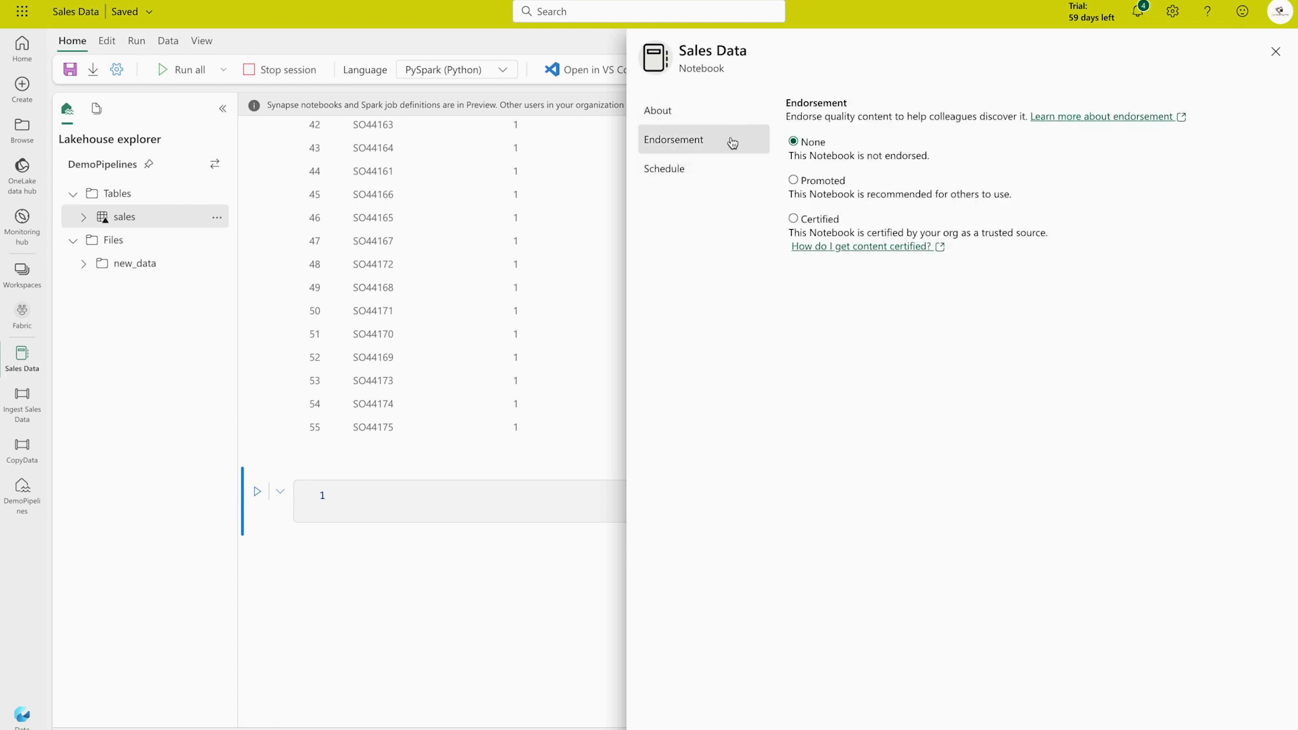
click(682, 170)
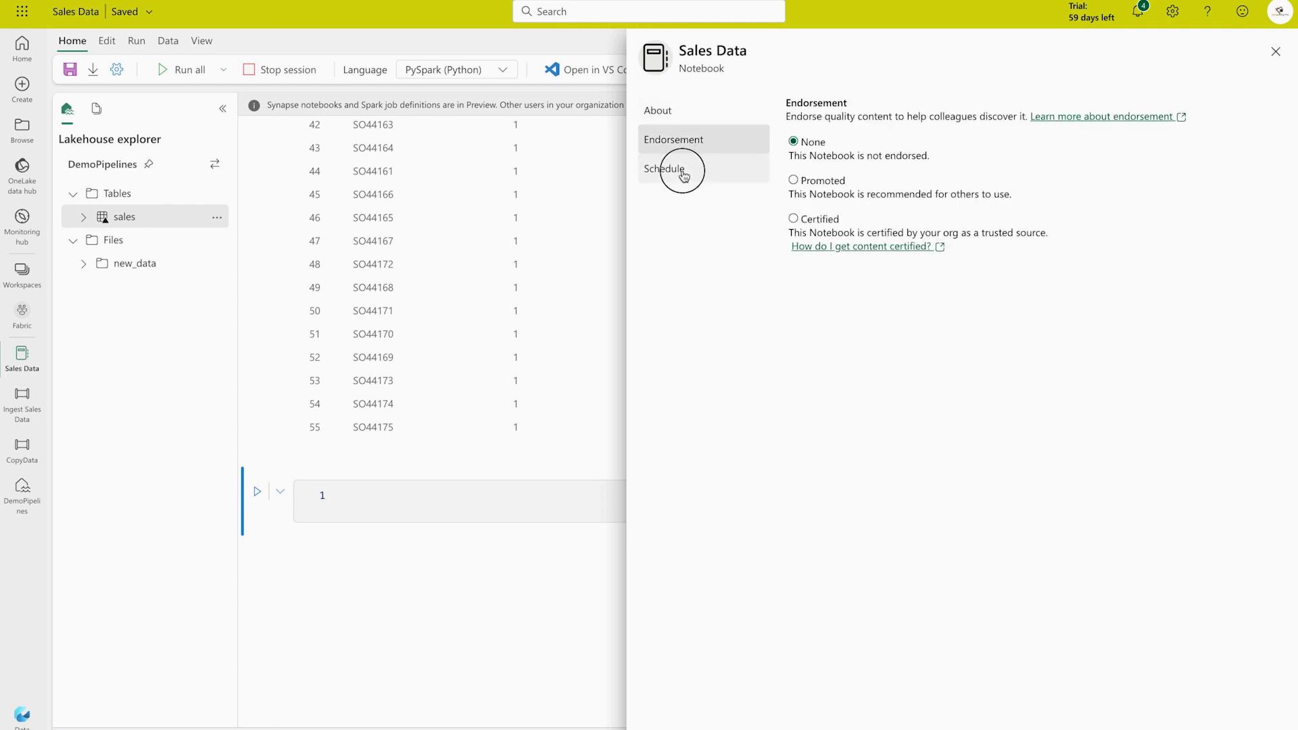
click(671, 112)
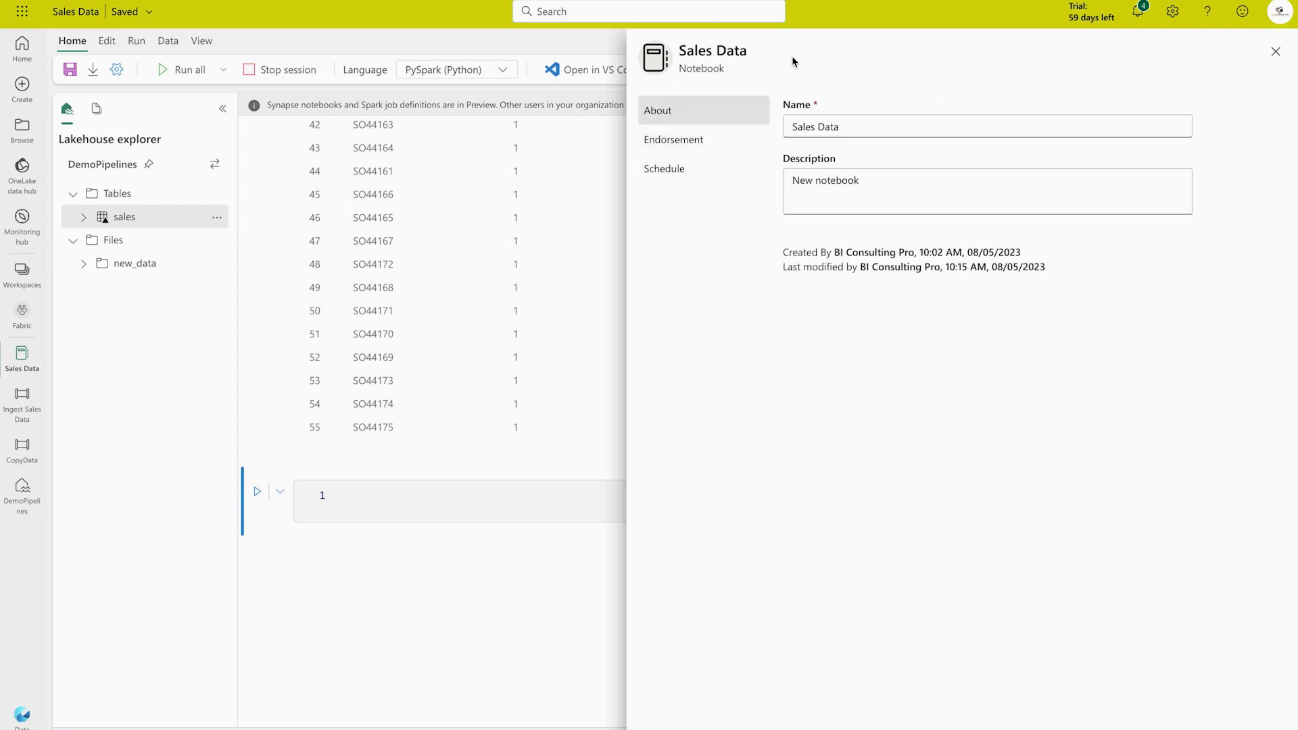
click(1276, 51)
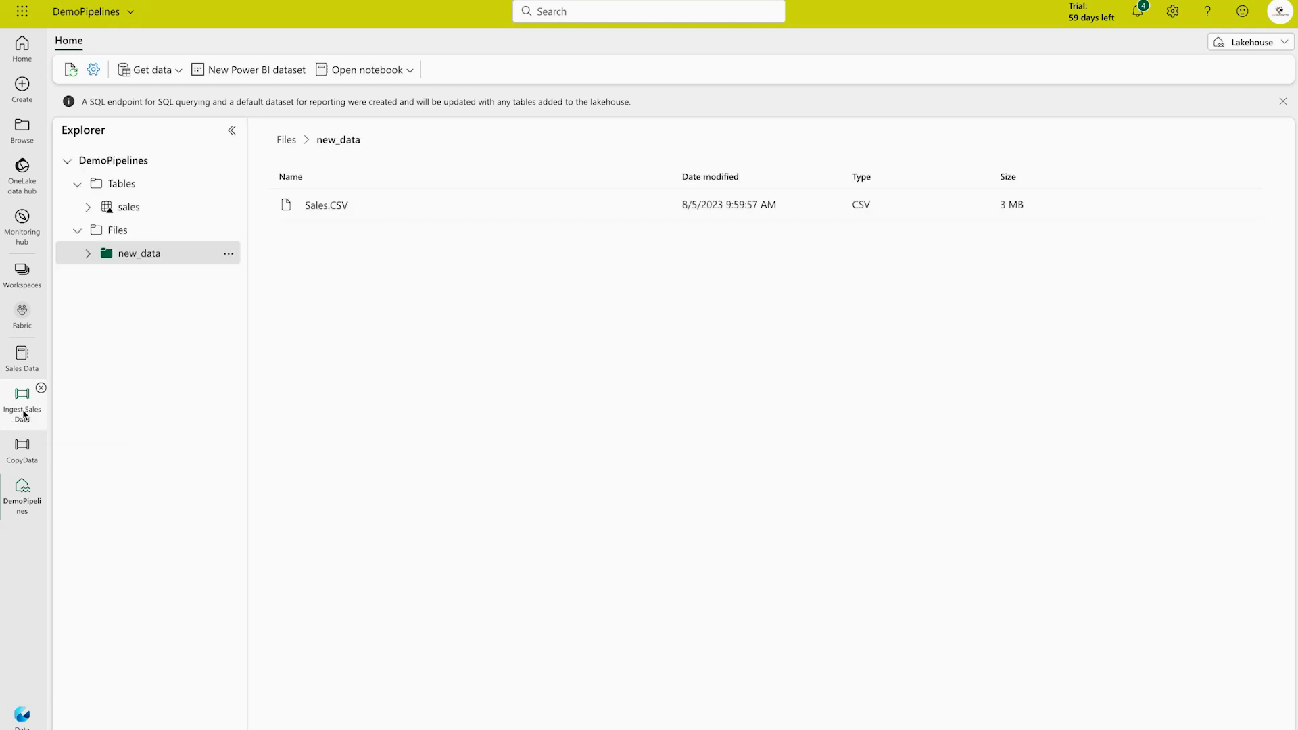
- Add a Delete data activity ahead of Copy data in the Ingest Sales Data pipeline and connect its On completion output to Copy data
click(24, 415)
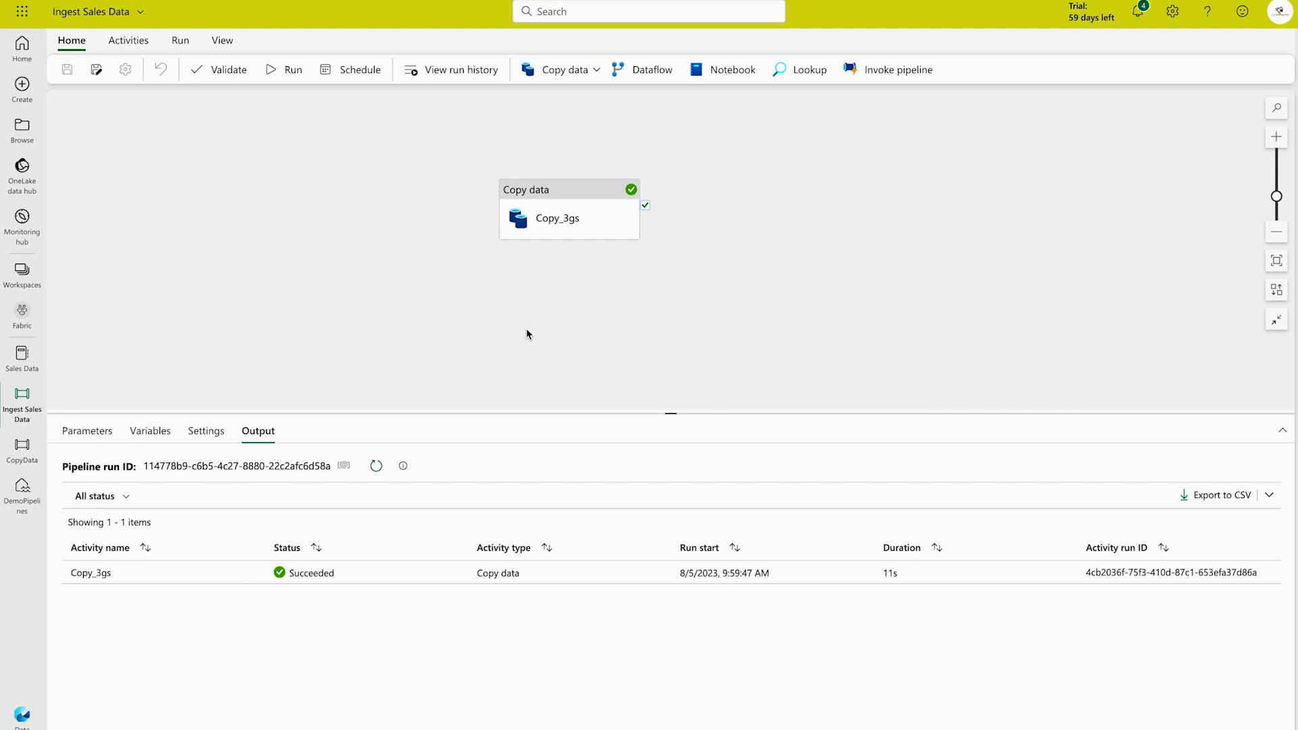
click(127, 42)
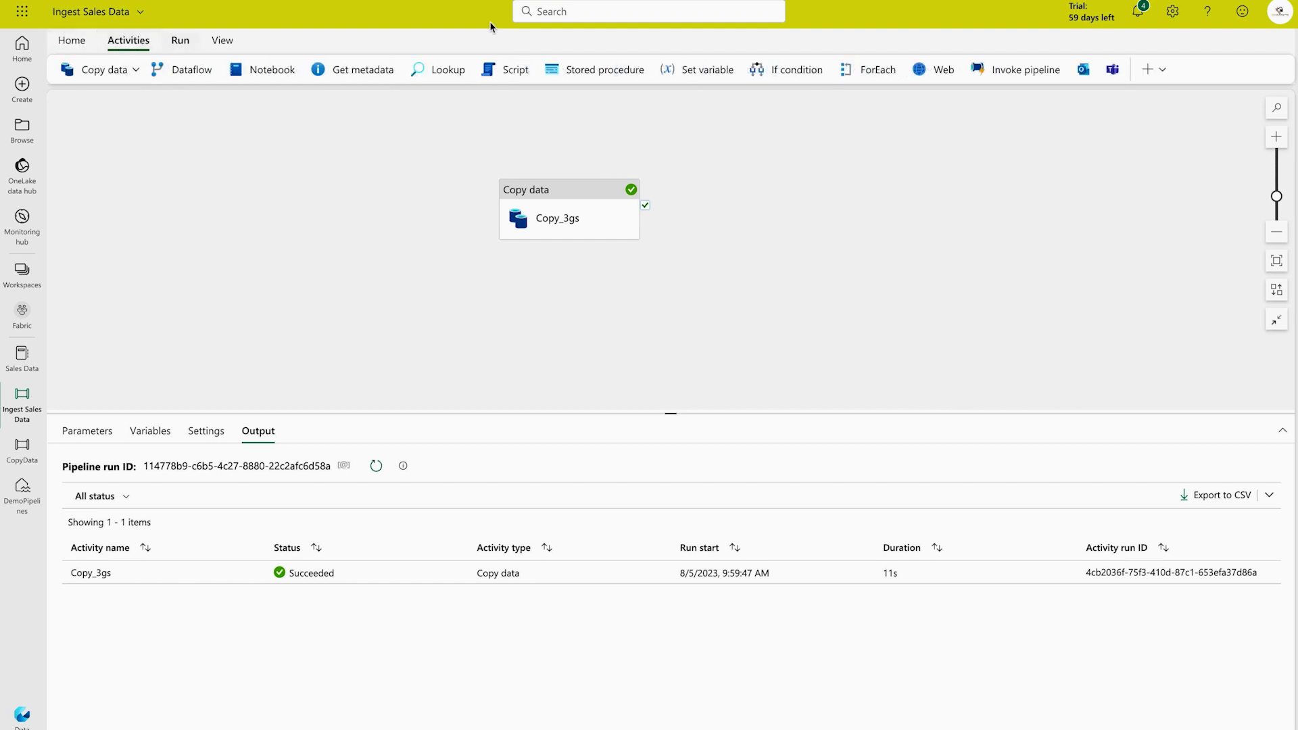
click(1162, 71)
click(1165, 158)
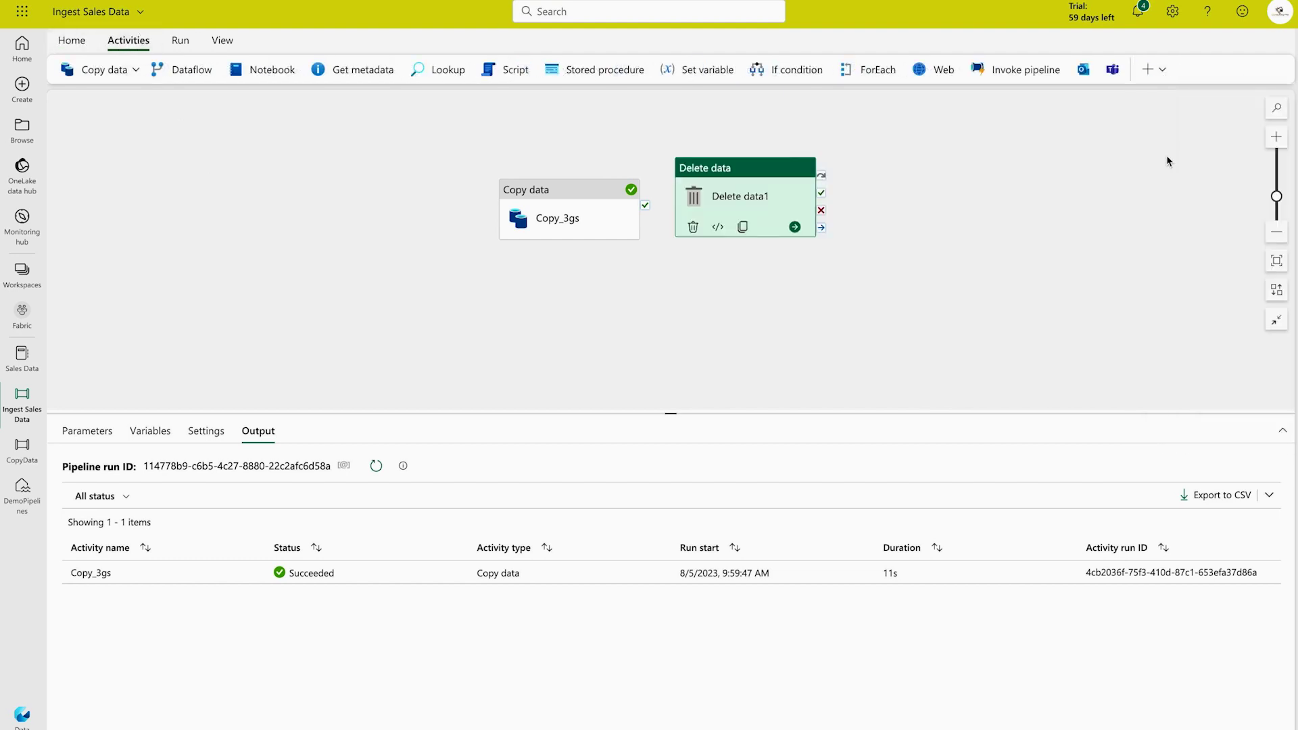
drag(733, 168, 333, 176)
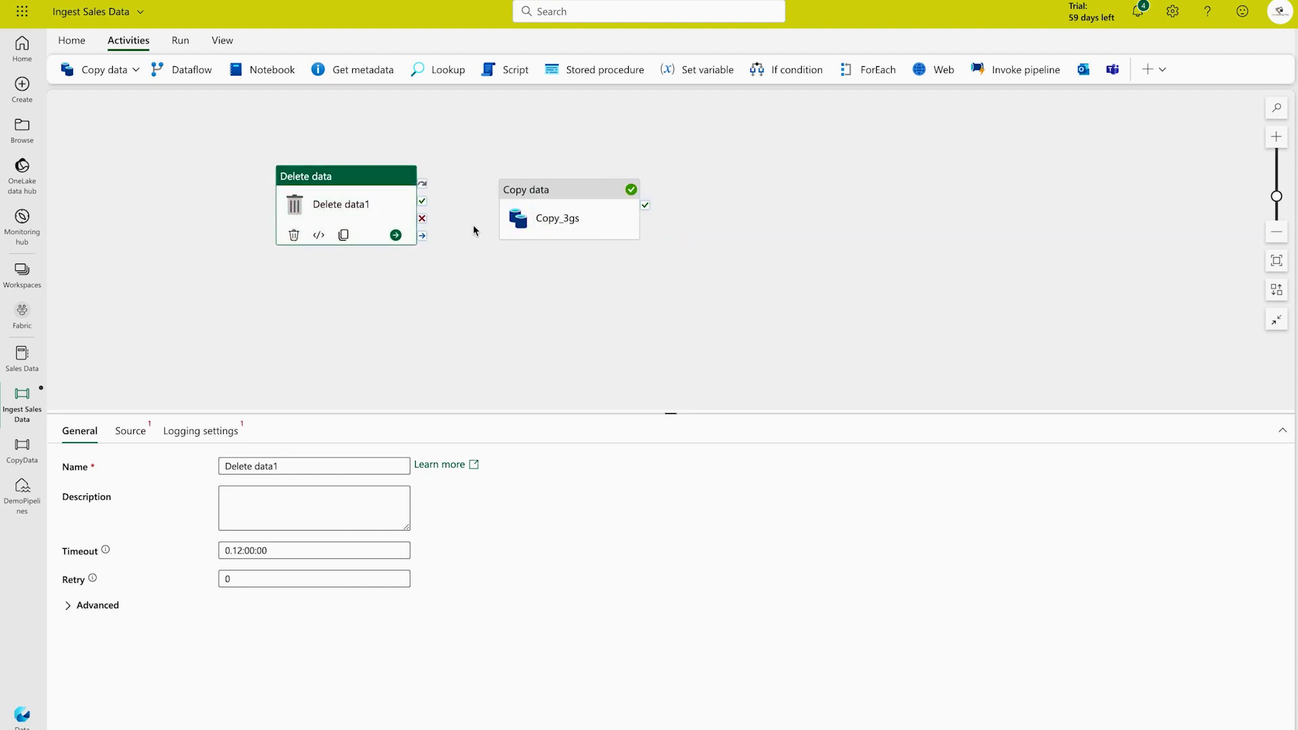
drag(422, 235, 527, 218)
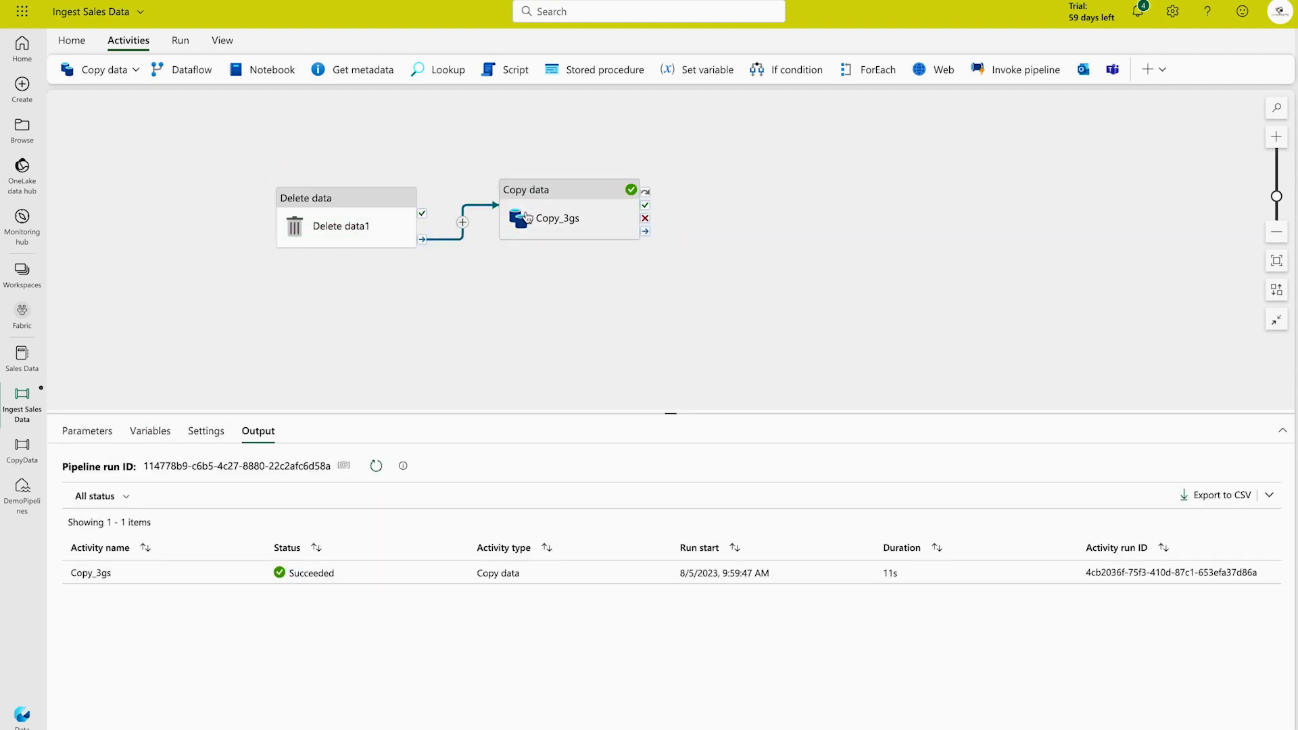
- Rename the Delete data activity as Delete old files
click(342, 236)
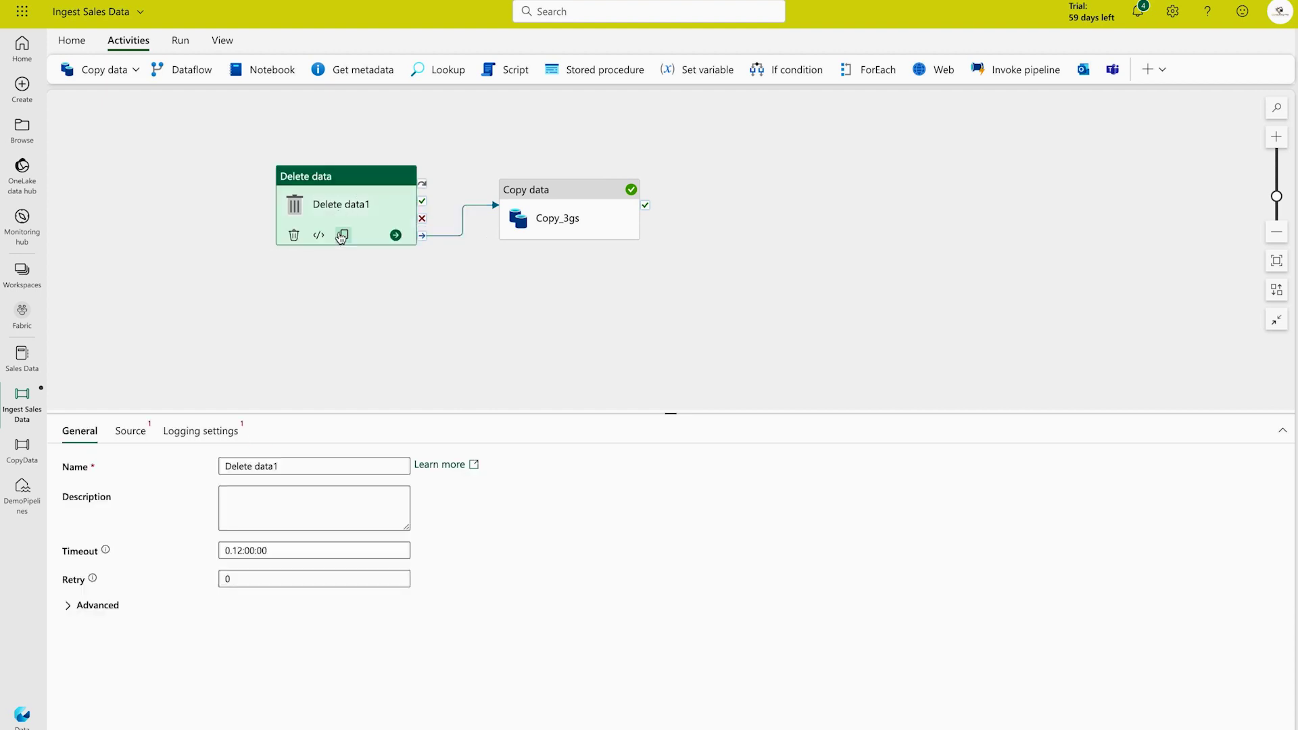
click(298, 463)
key(BackSpace)
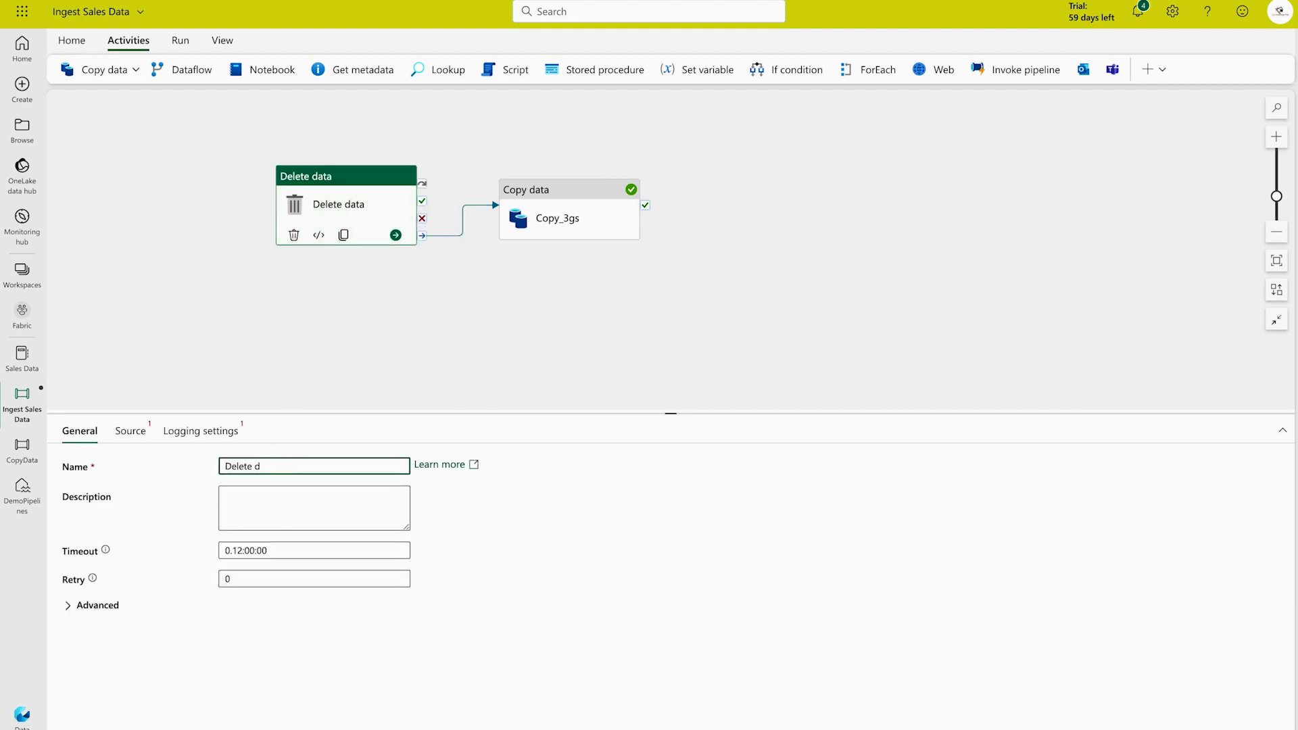
key(BackSpace)
text(old files)
- Set the Delete old files activity's source to the DemoPipelines lakehouse in the workspace data store
click(130, 430)
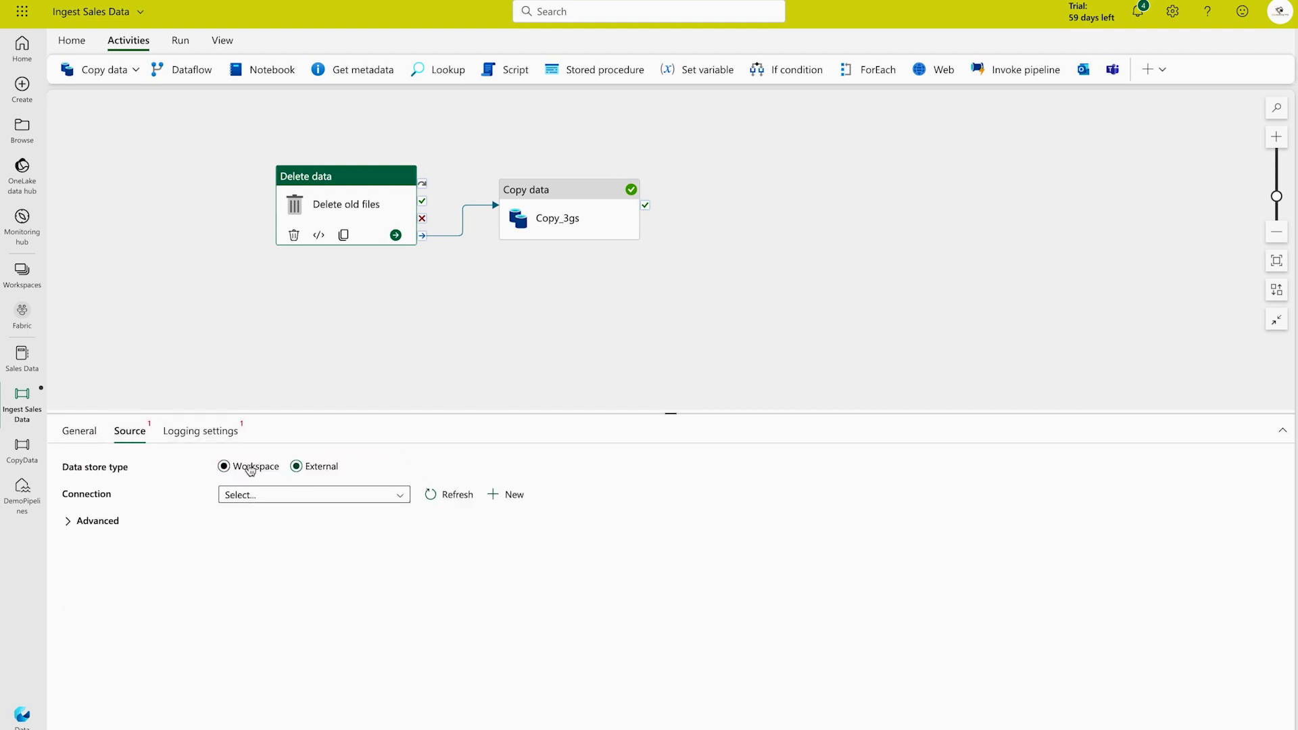
click(235, 468)
click(246, 500)
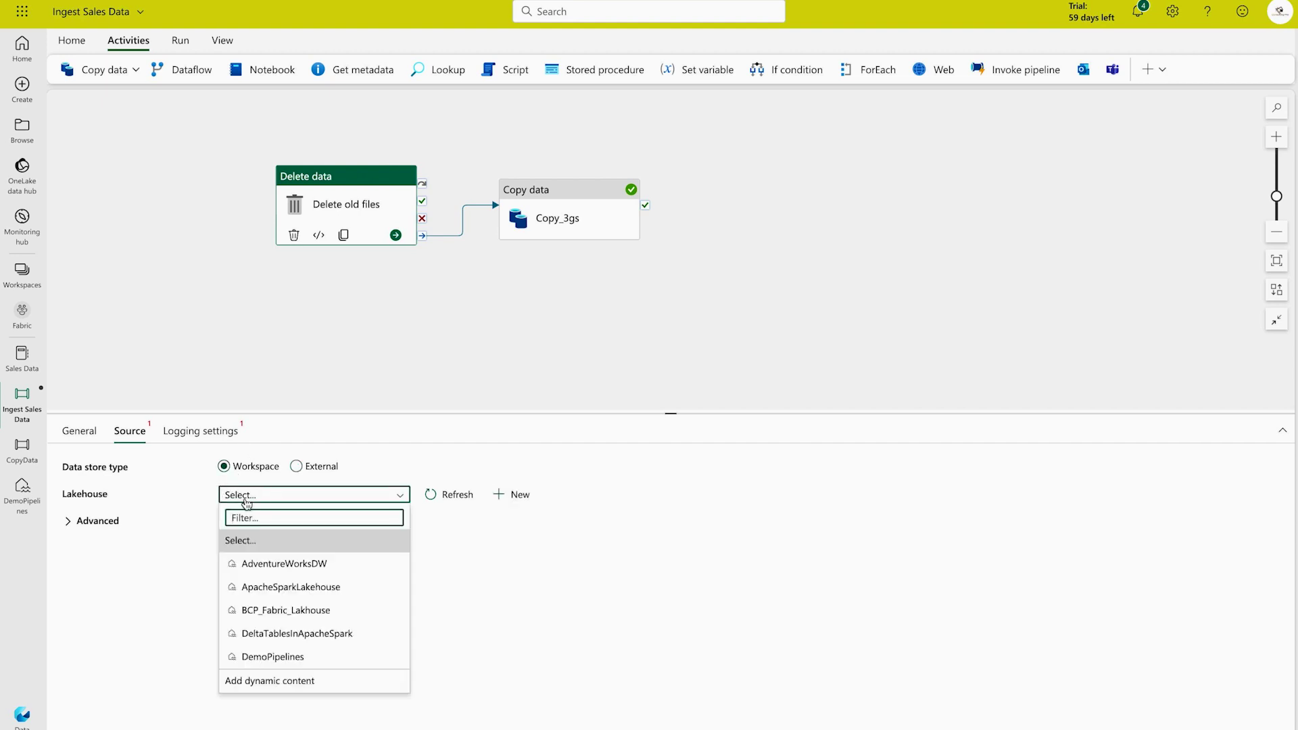
click(287, 659)
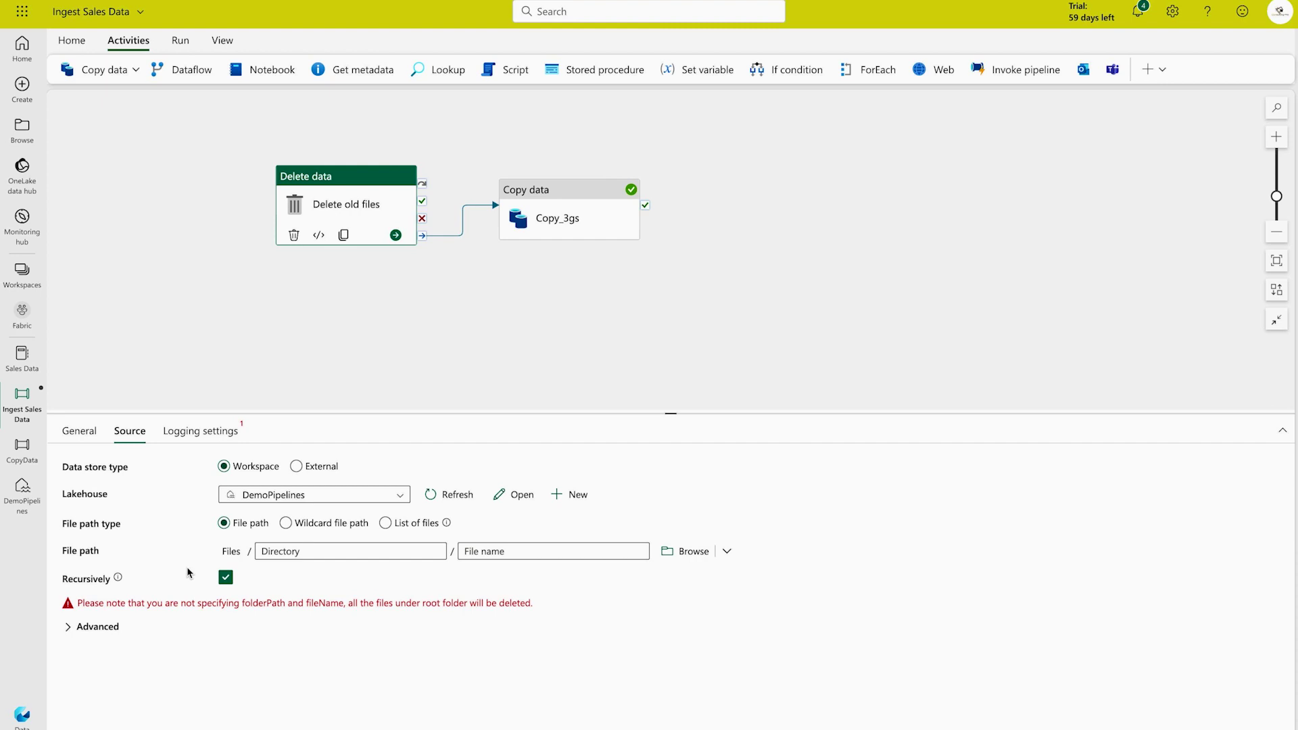
- Set the delete source's file path to the new_data directory with *.csv as the file name
click(287, 524)
click(302, 552)
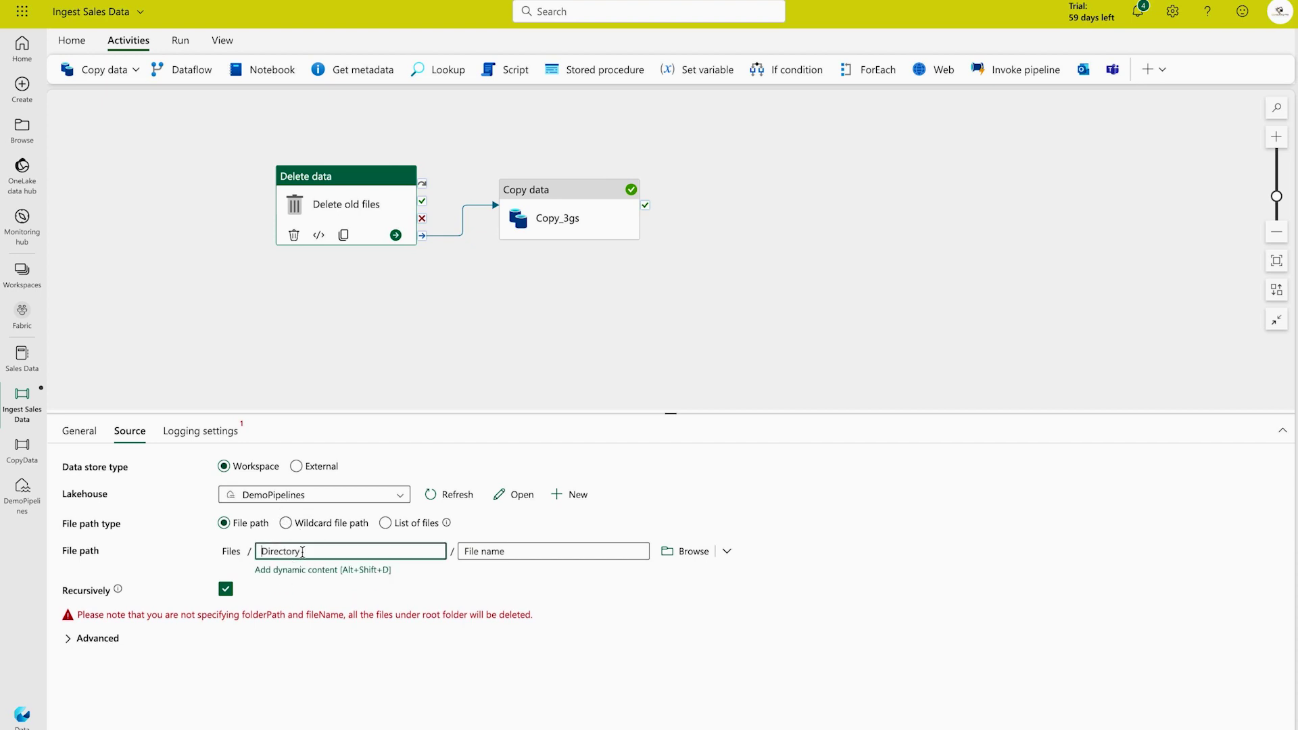
text(new_d)
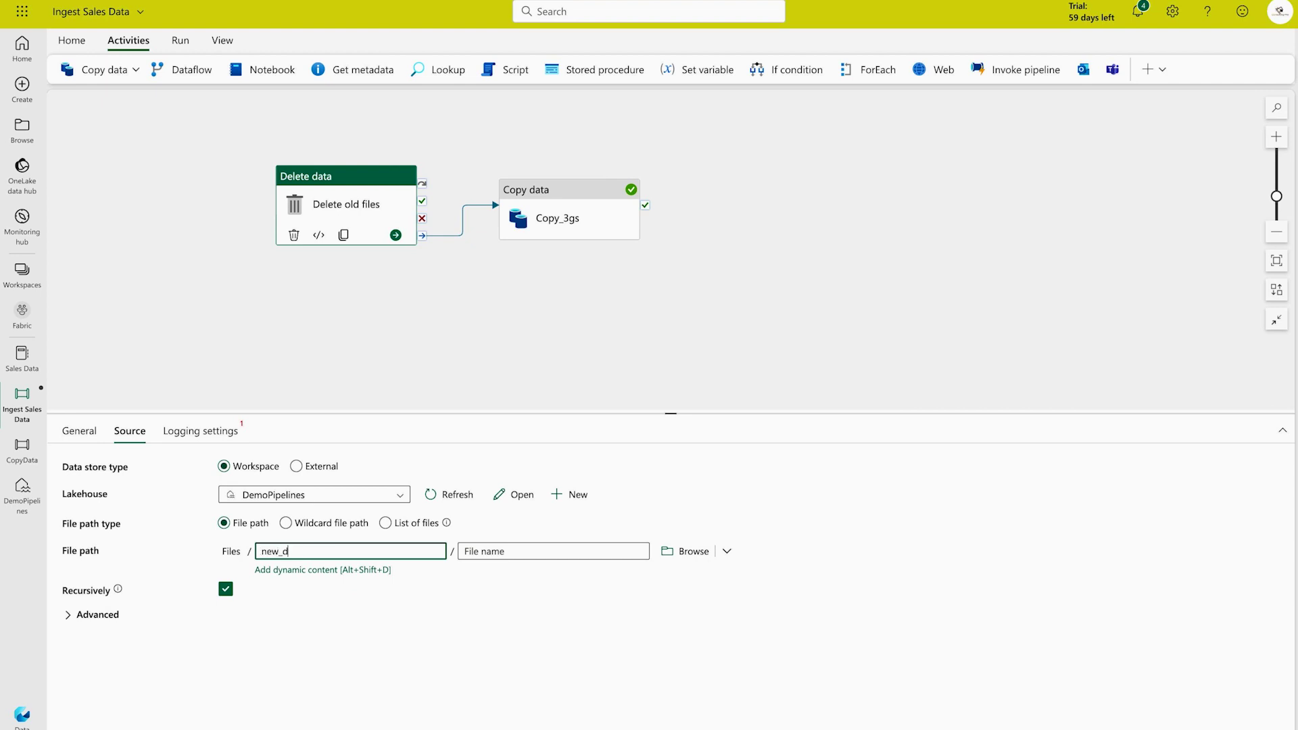
text(ata)
click(548, 551)
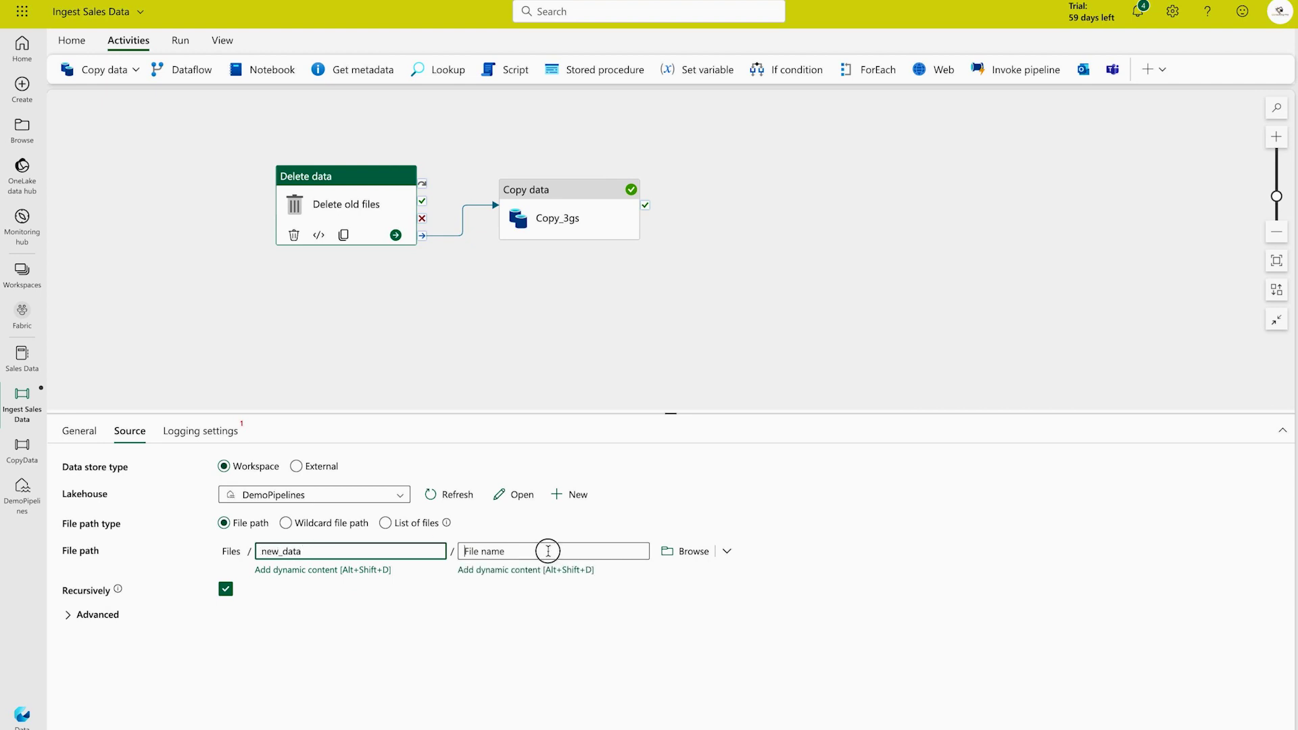
text(.)
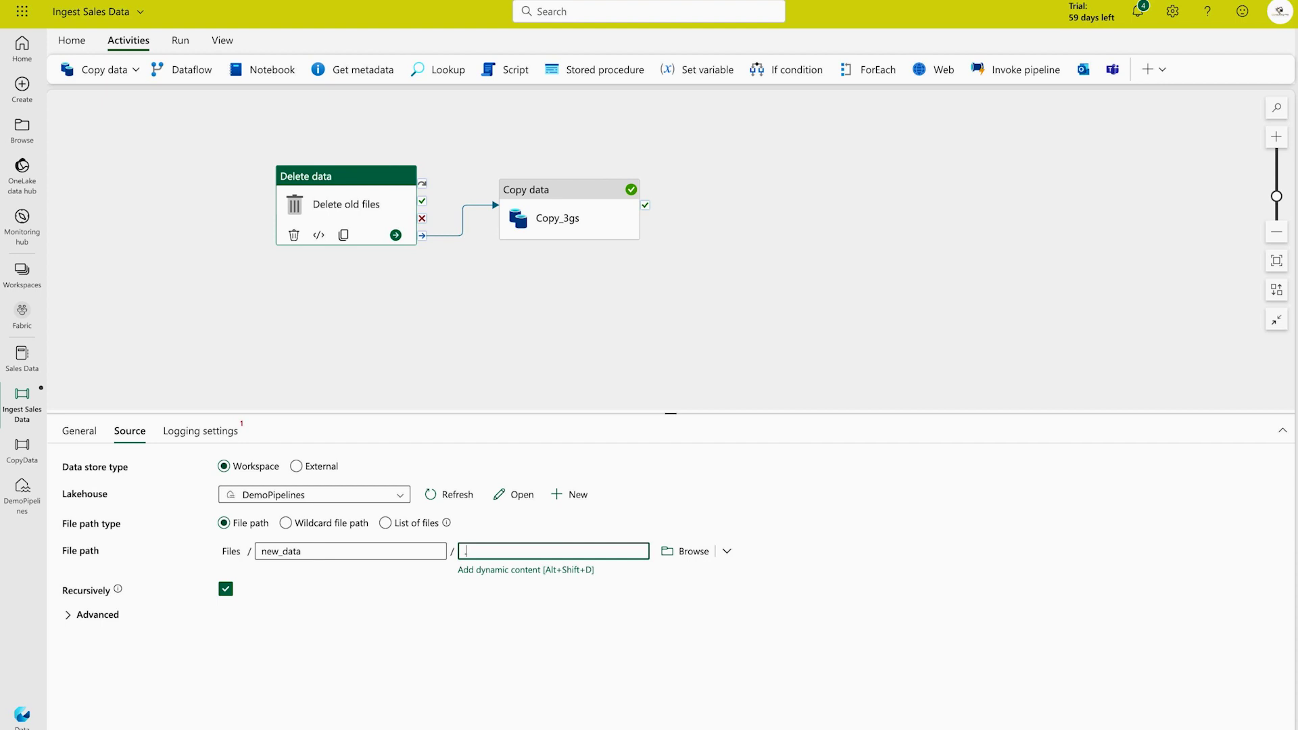
key(BackSpace)
text(*)
- Browse the new_data folder to choose Sales.CSV as the file to delete, and disable logging for the activity
click(696, 553)
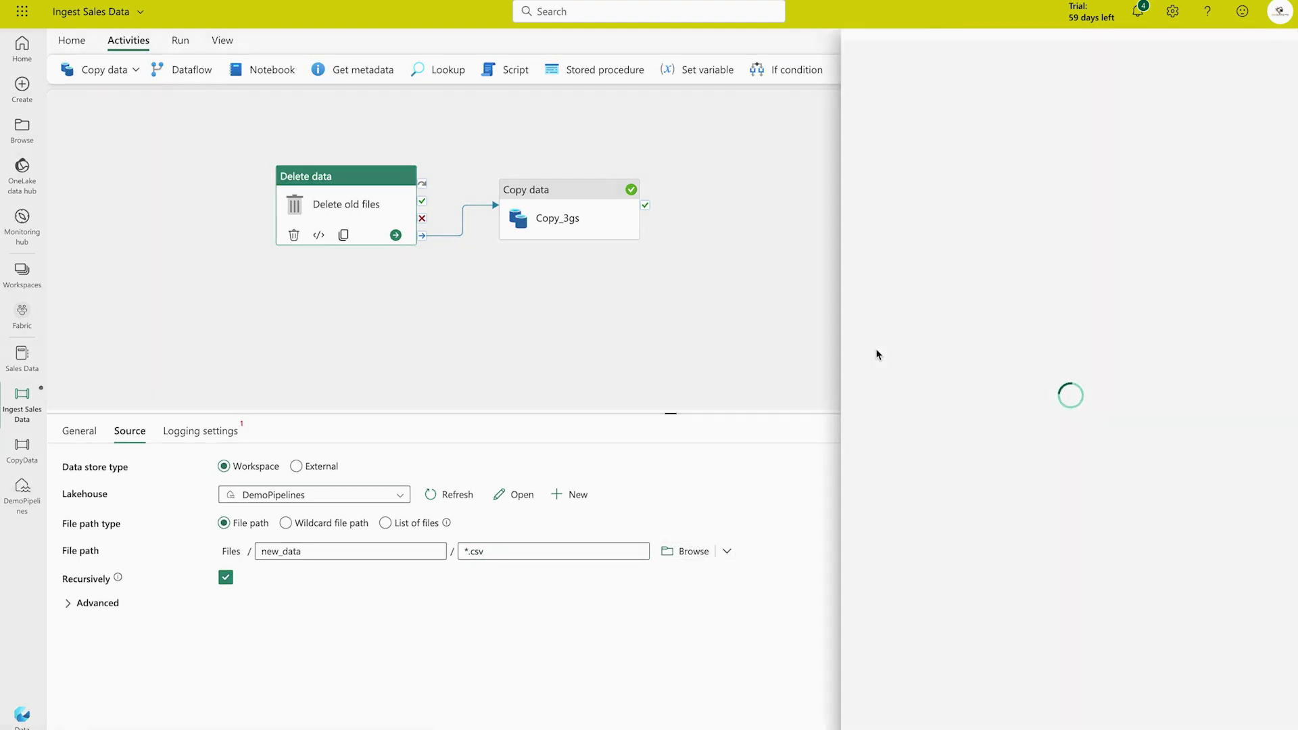
click(879, 134)
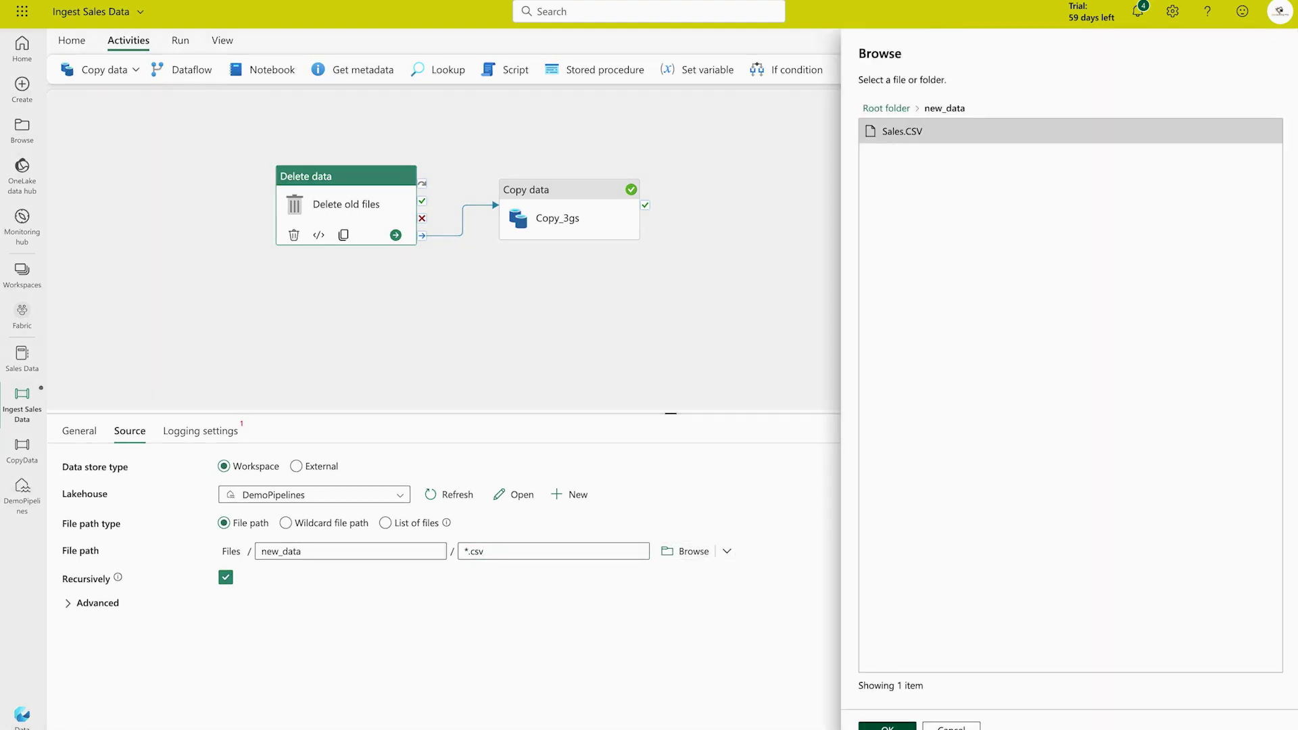
click(888, 726)
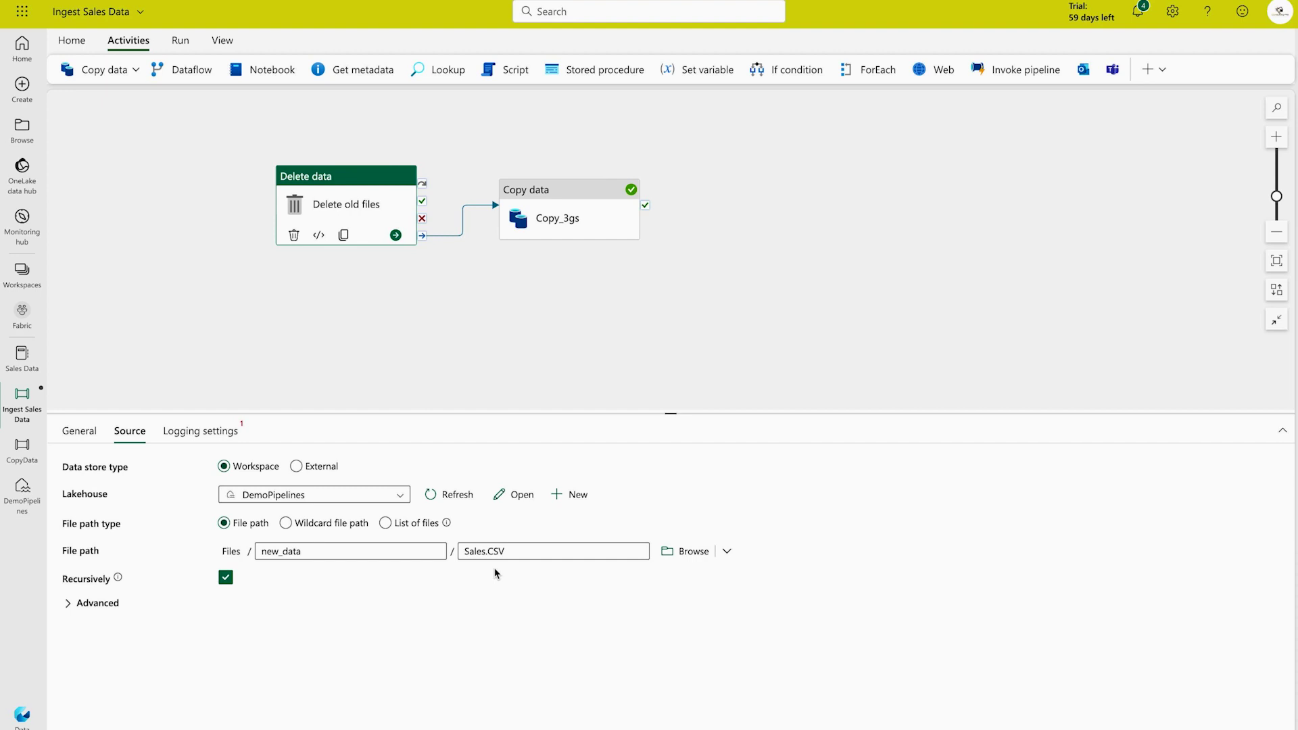
click(200, 431)
click(225, 464)
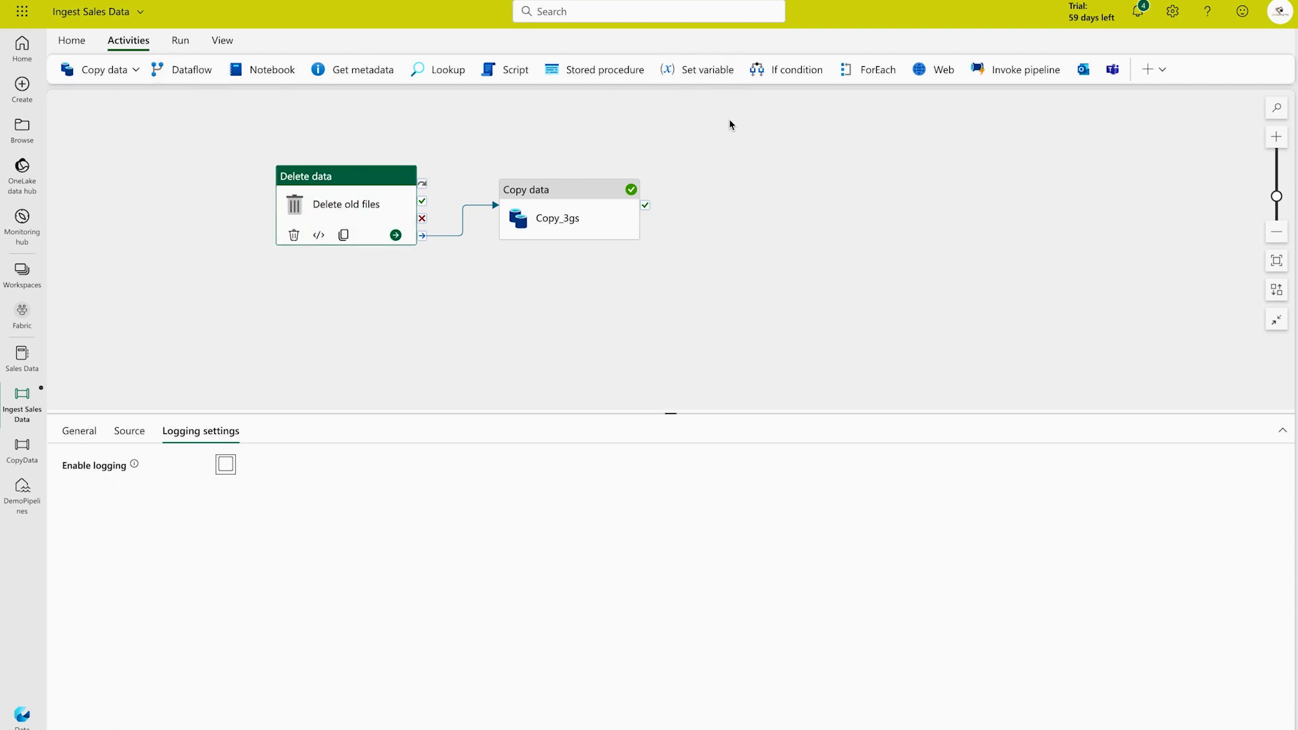
- Add a Notebook activity after Copy data and connect Copy data's On completion output to it
click(257, 71)
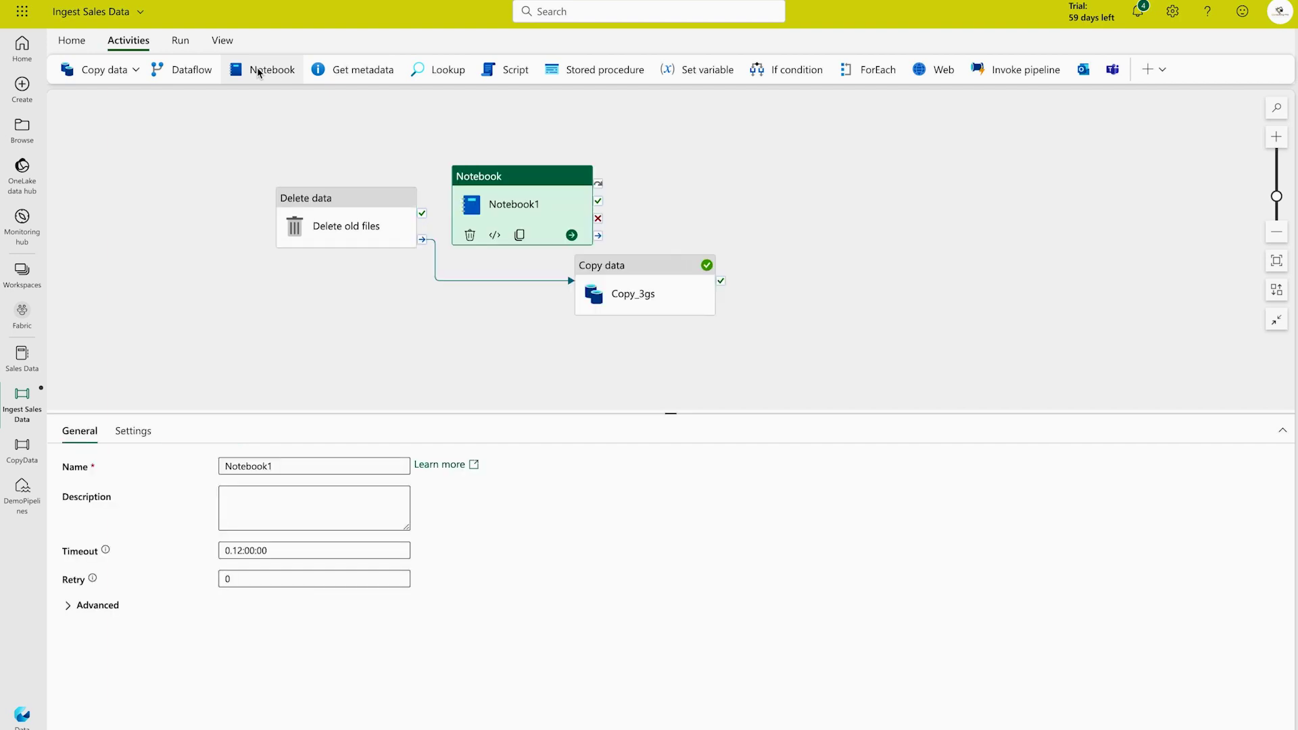
drag(614, 178, 935, 185)
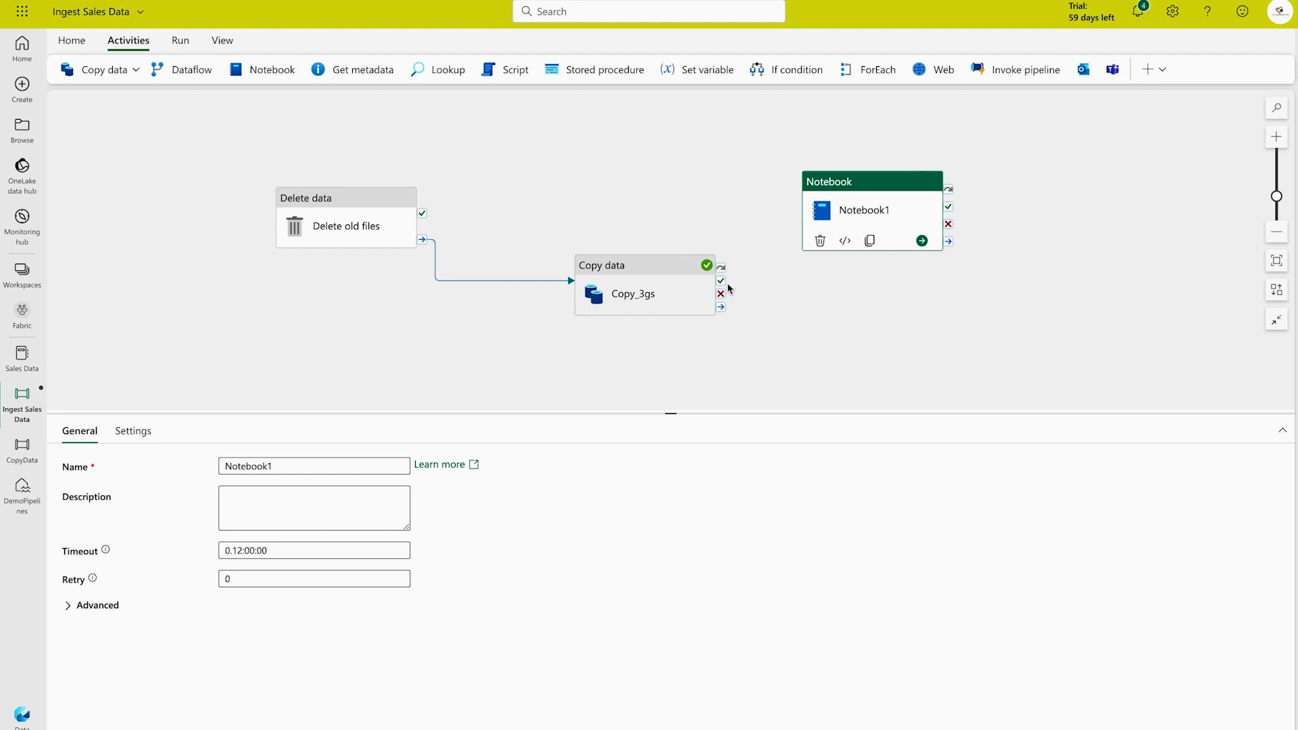
mouse_move(725, 309)
mouse_down()
mouse_move(814, 215)
mouse_move(709, 275)
mouse_move(833, 177)
mouse_up()
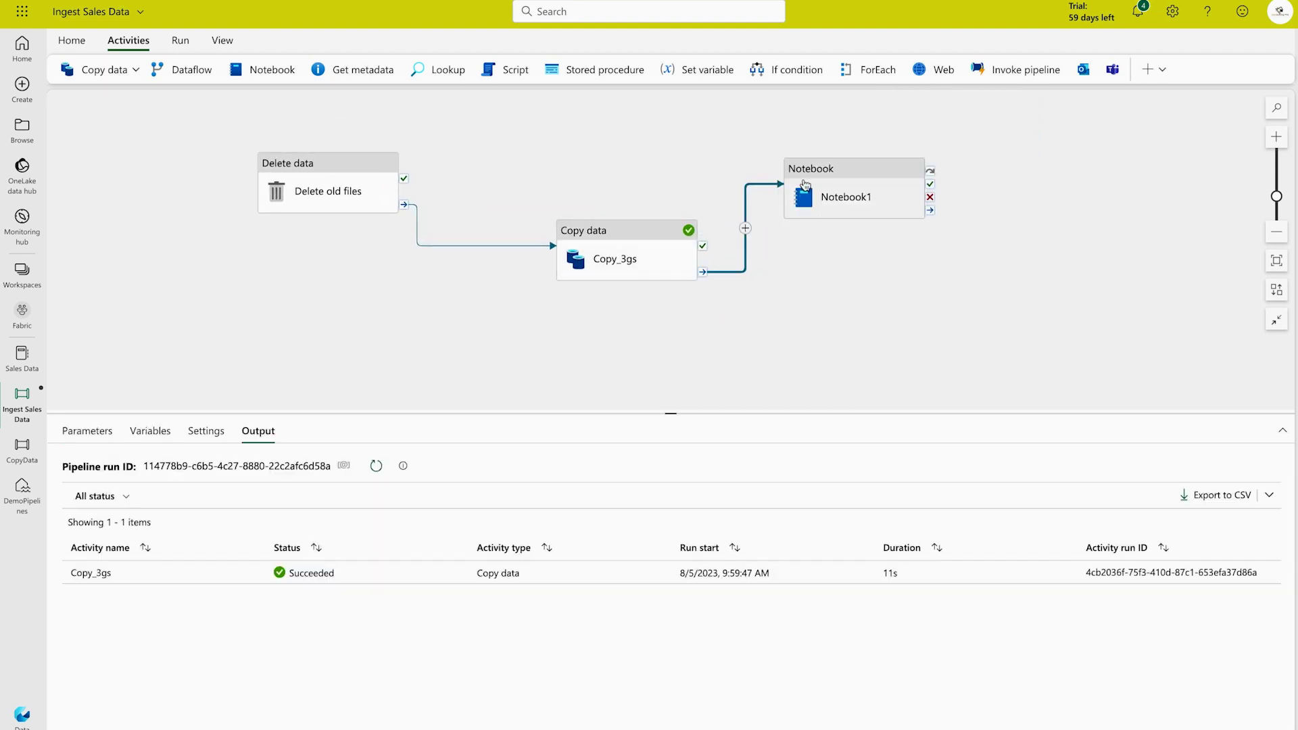
- Rename the Notebook activity as Load Sales Notebook
click(839, 168)
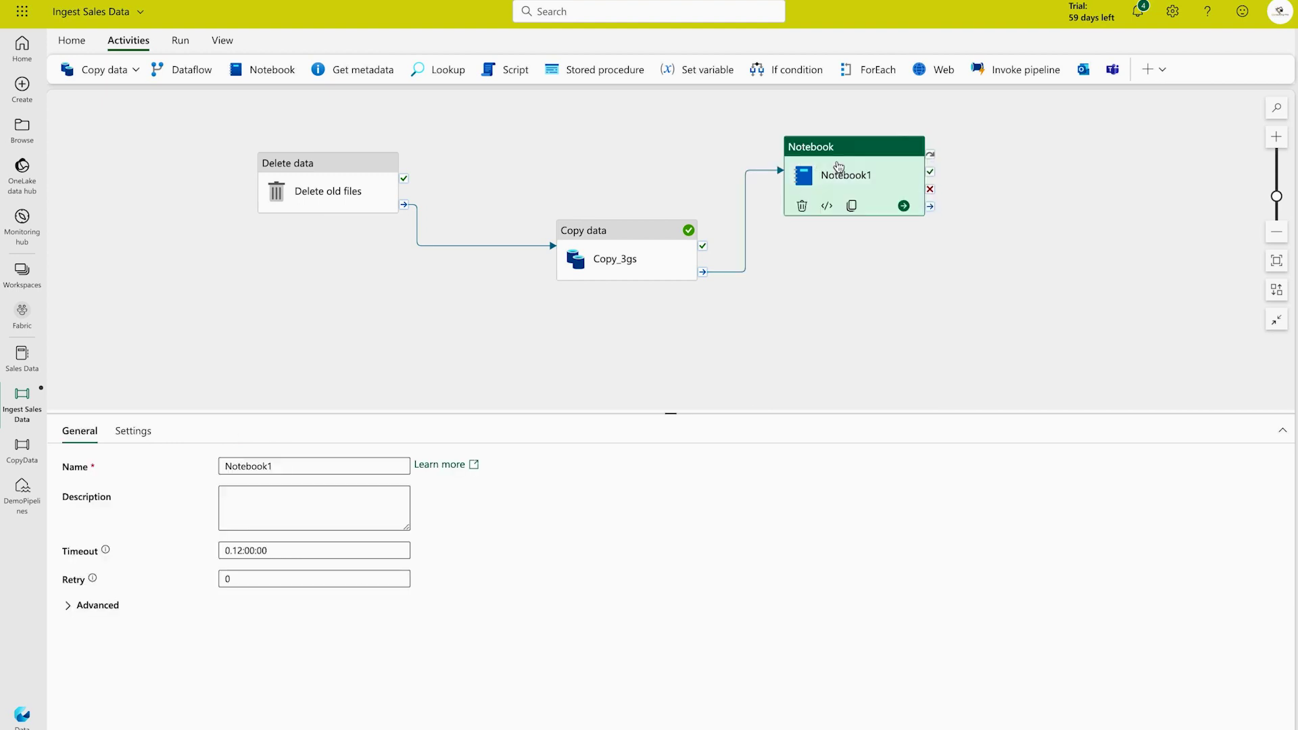
drag(301, 466, 151, 467)
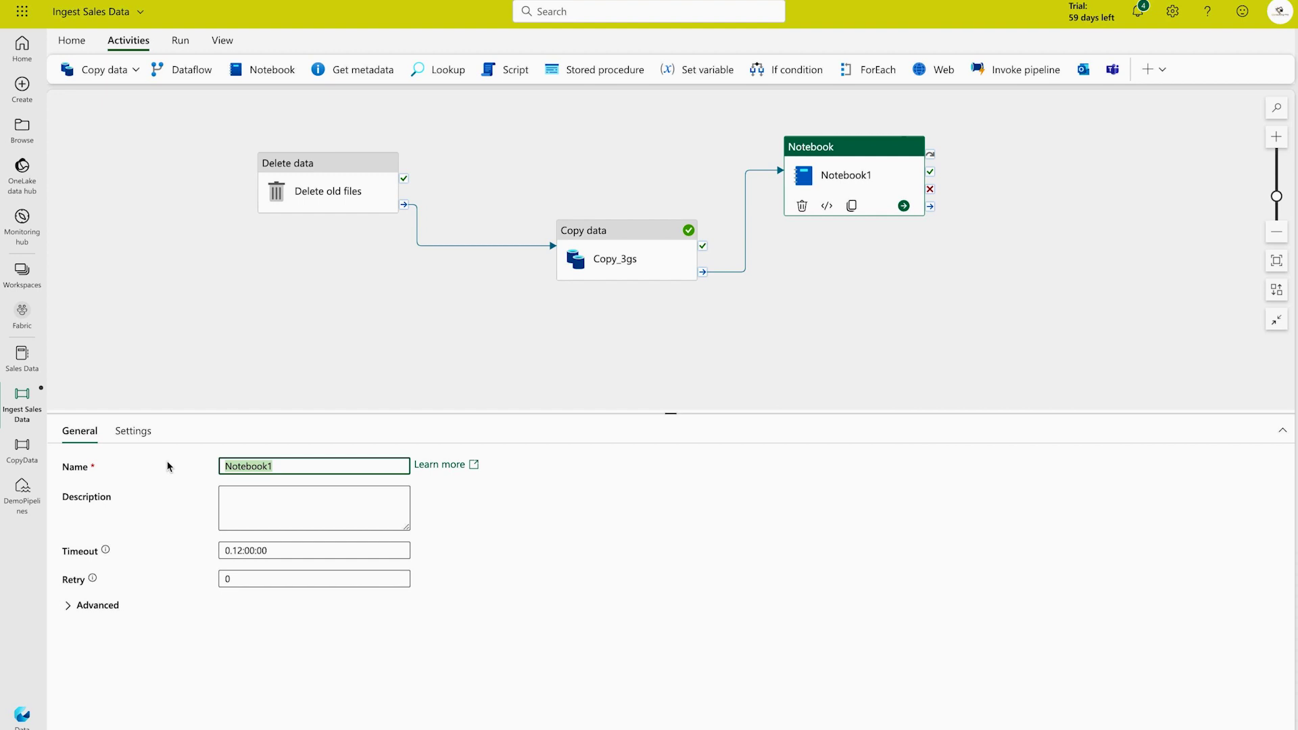
text(Load S)
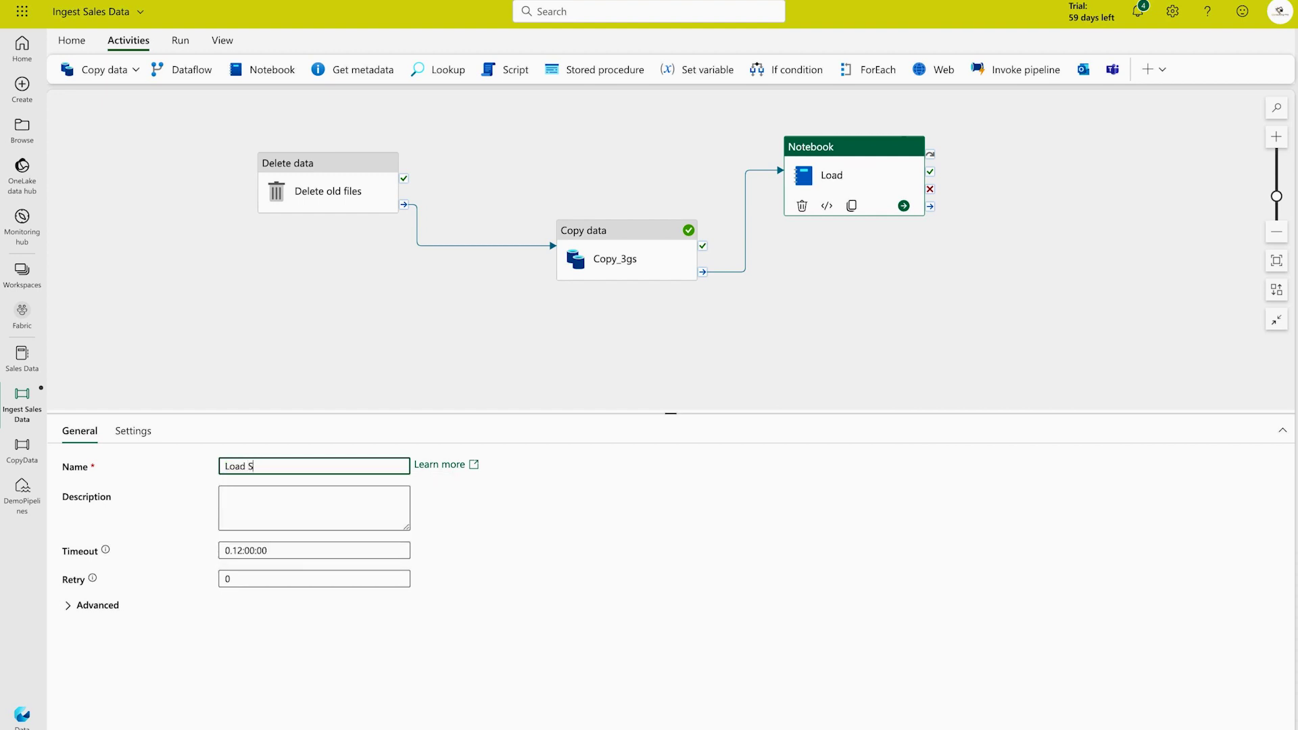
text(ales Notebook)
- Assign the Sales Data notebook to the Load Sales Notebook activity
click(133, 433)
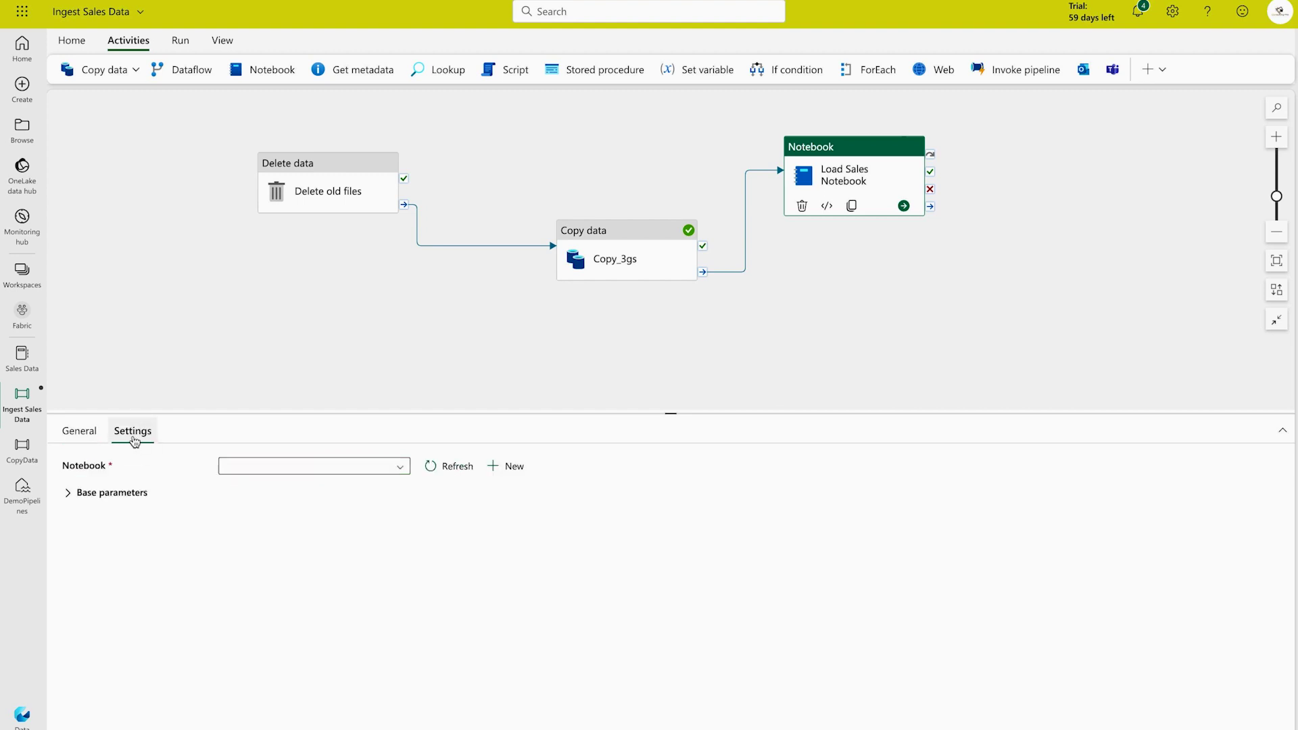
click(401, 468)
click(284, 586)
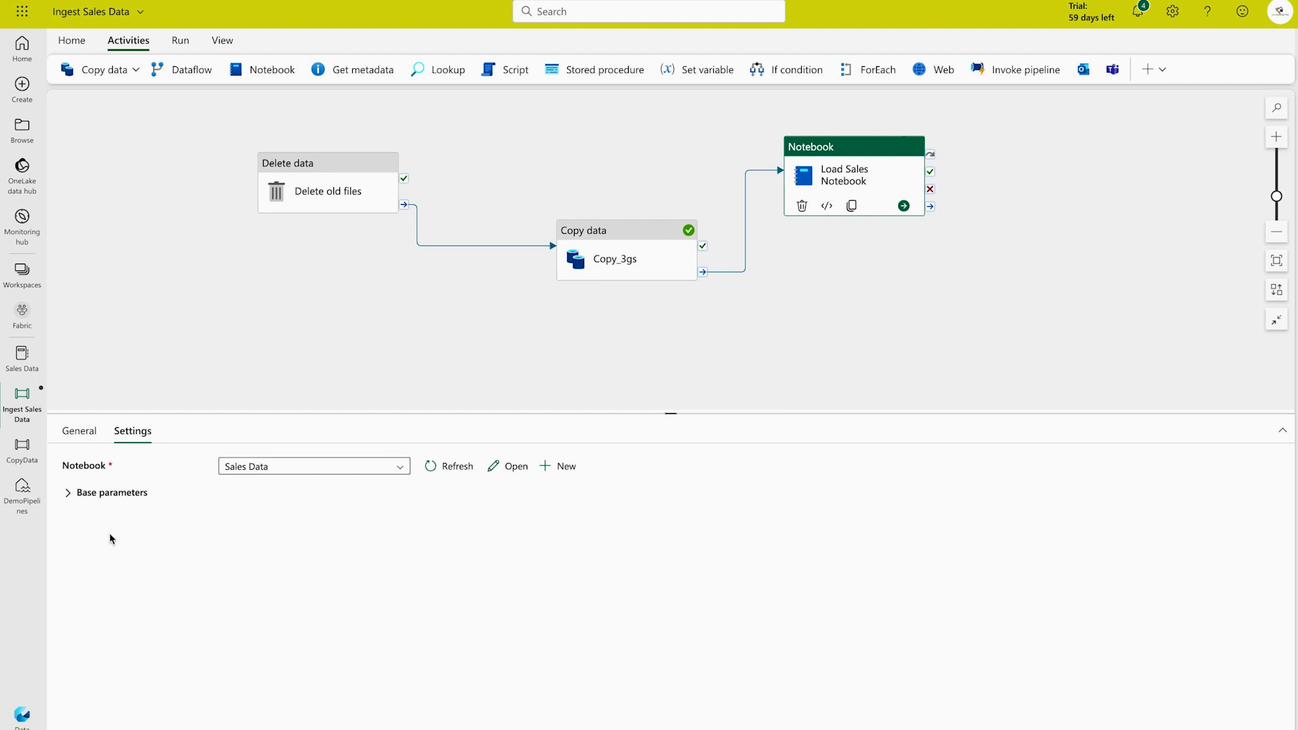
- Add a base parameter named table_name to the notebook activity, with type String and value new_sales
click(69, 494)
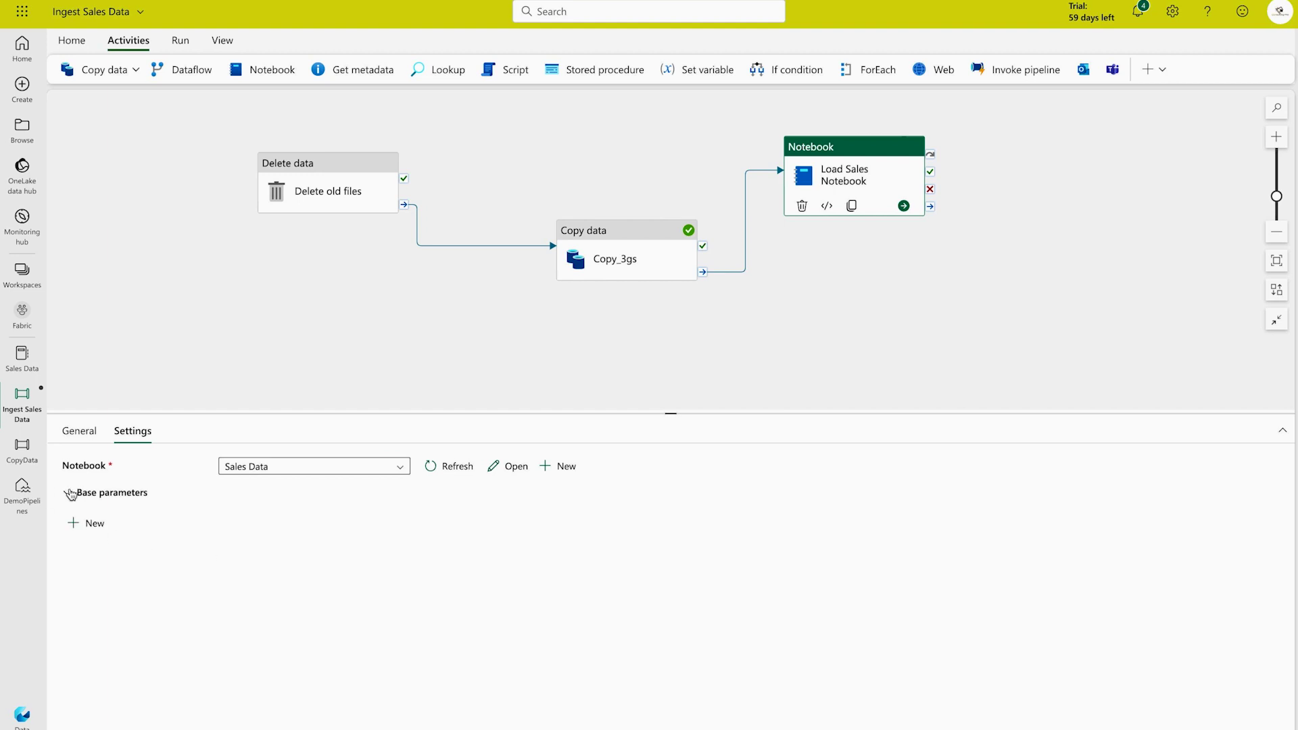
click(111, 533)
click(197, 575)
text(tab)
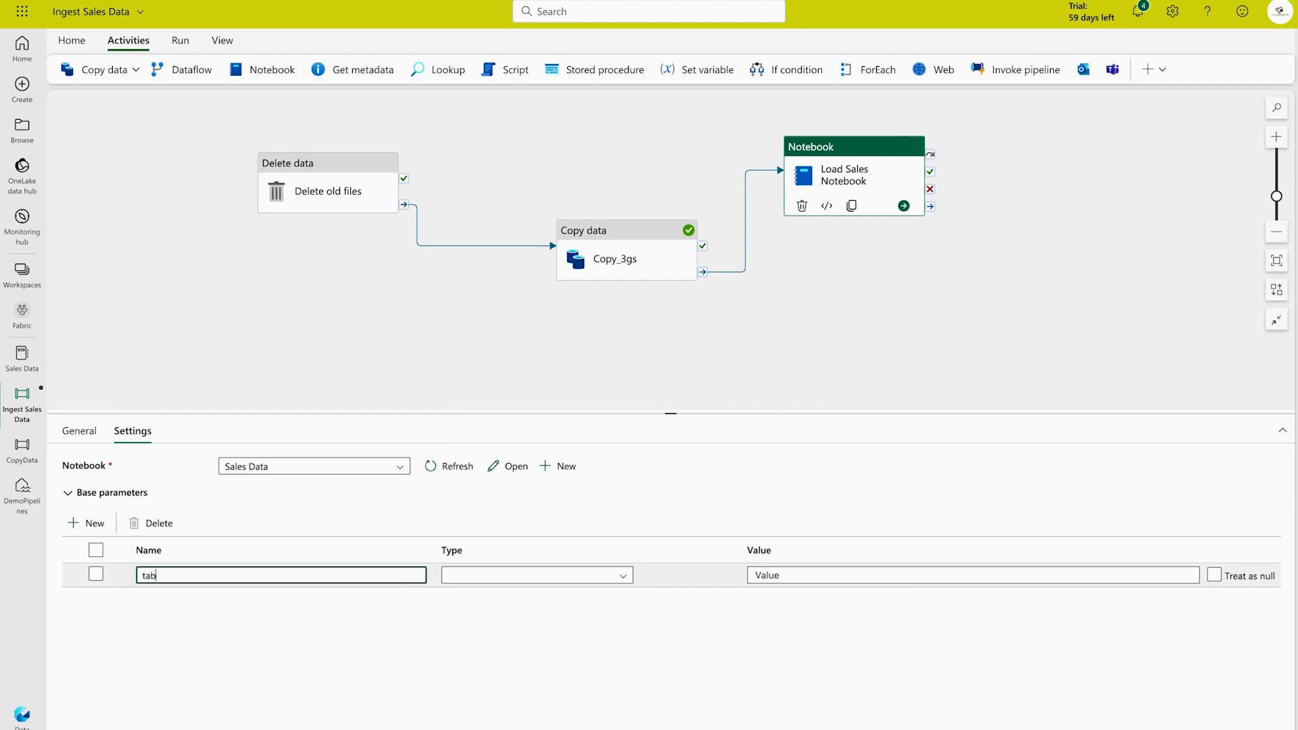
text(le_name)
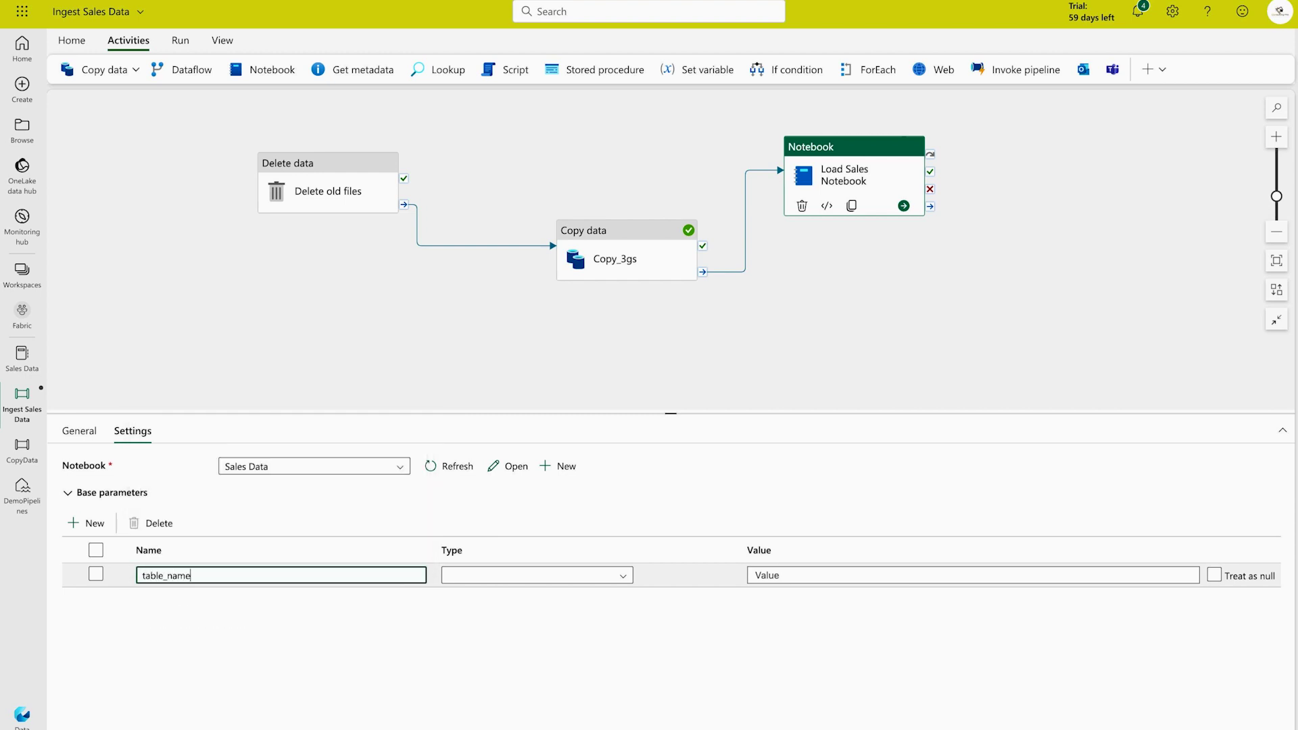
click(507, 575)
click(474, 621)
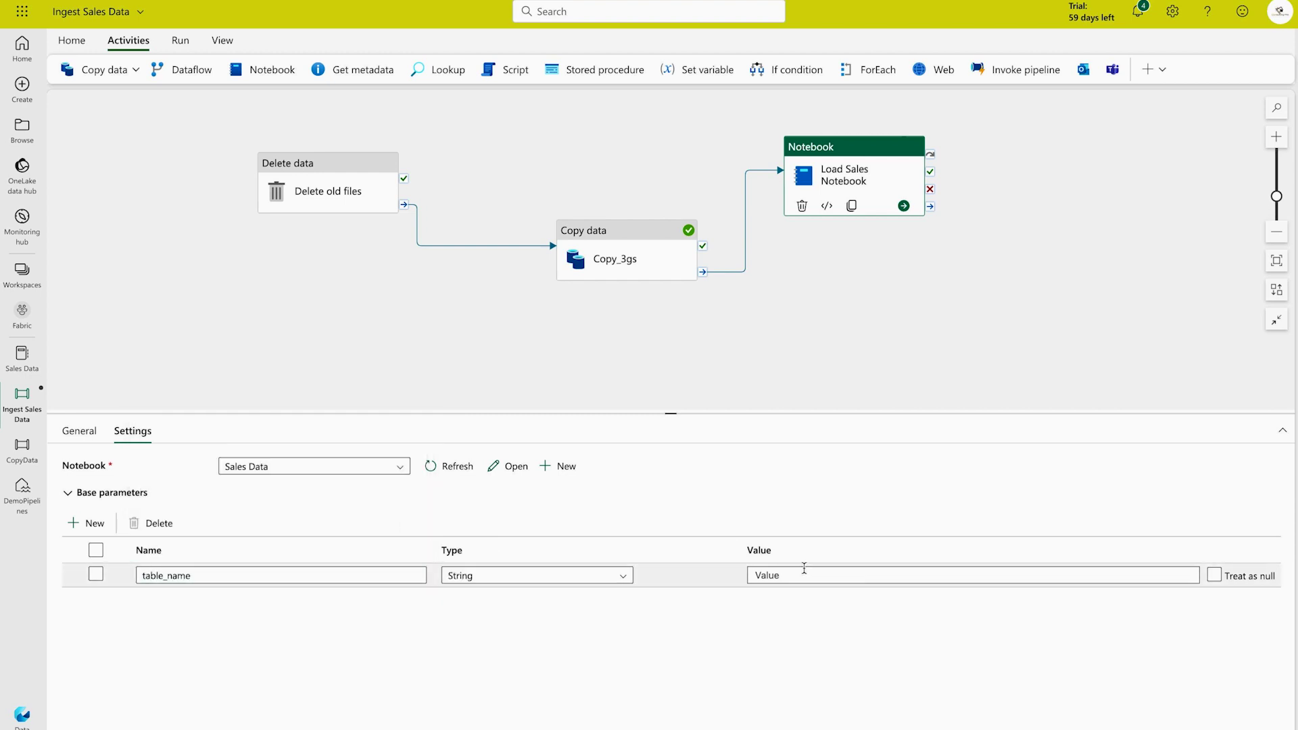
click(804, 572)
text(n)
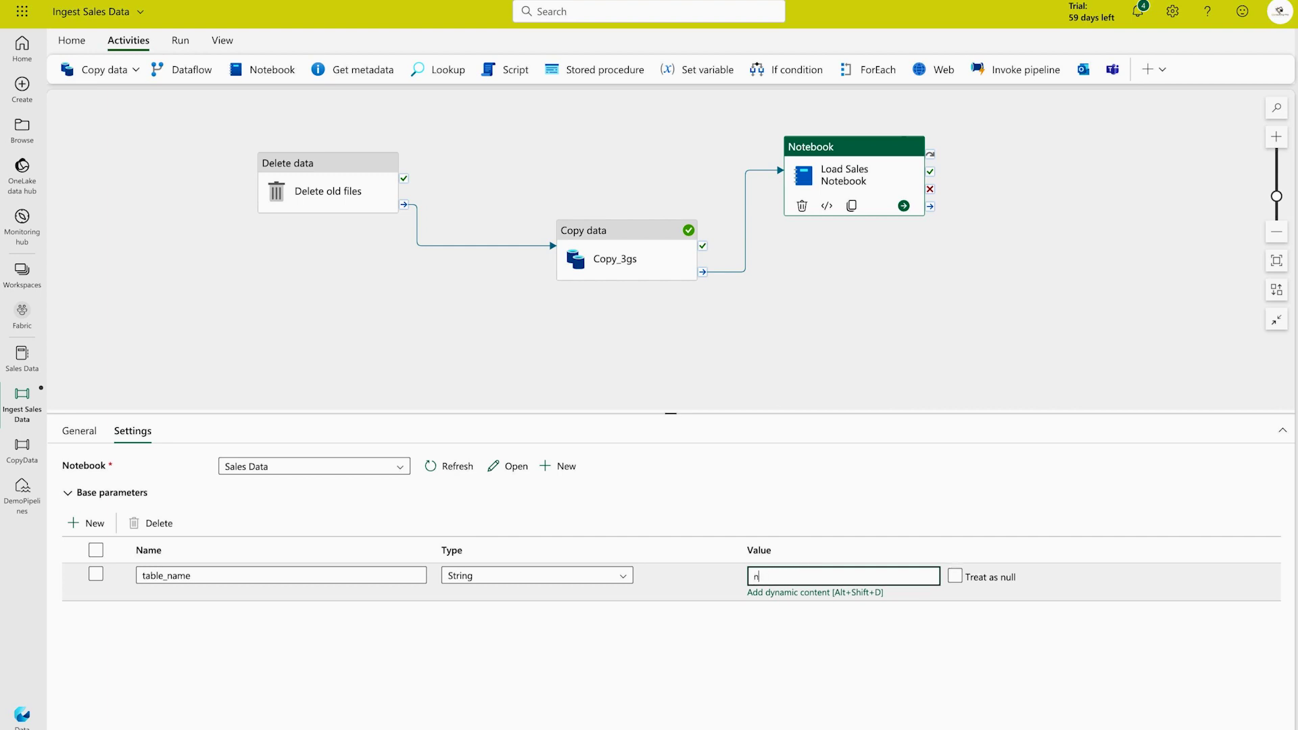
text(ew_sales)
click(344, 632)
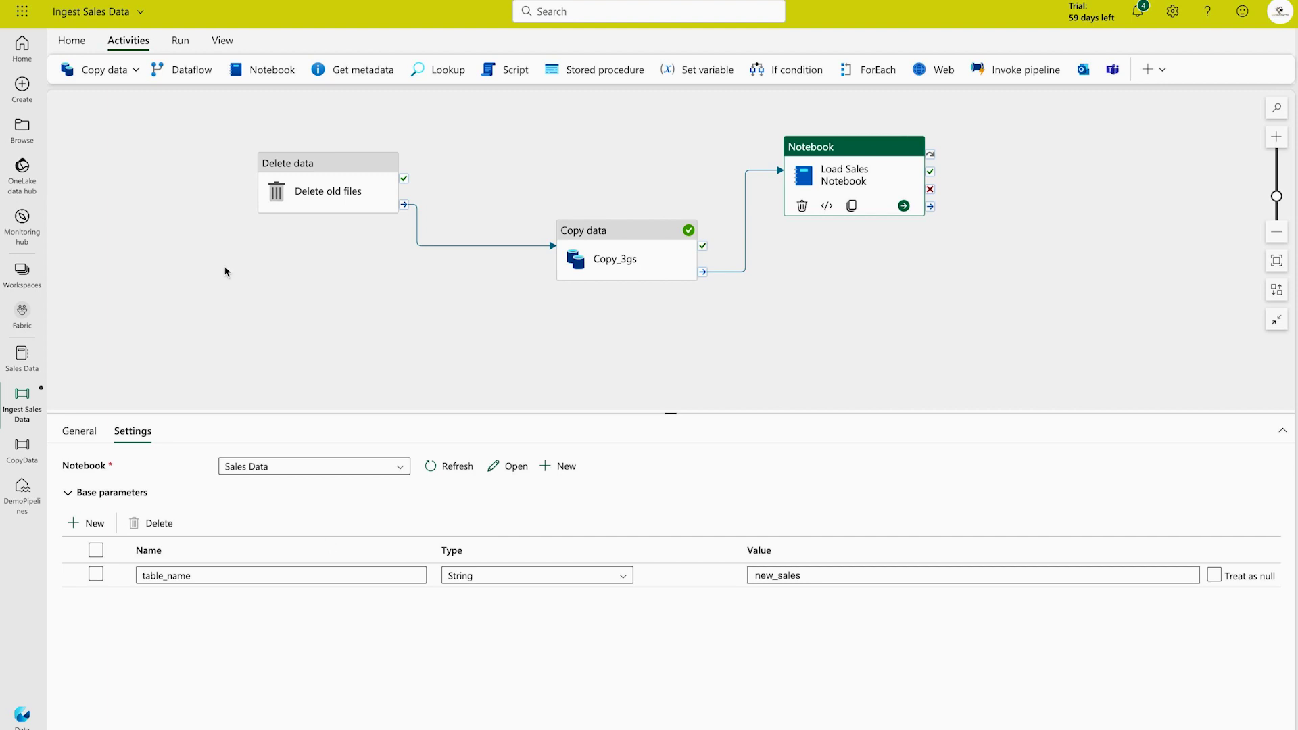
- Save the Ingest Sales Data pipeline and deselect the notebook activity
click(71, 41)
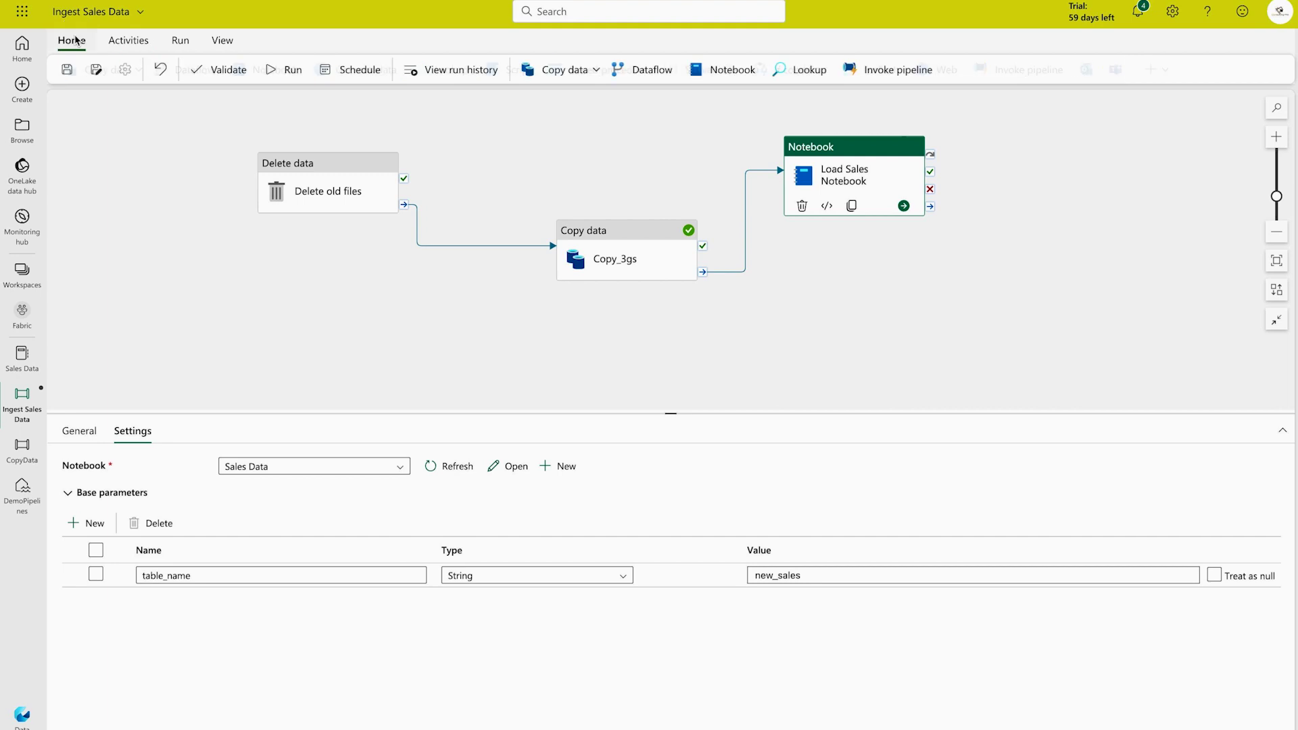
click(67, 69)
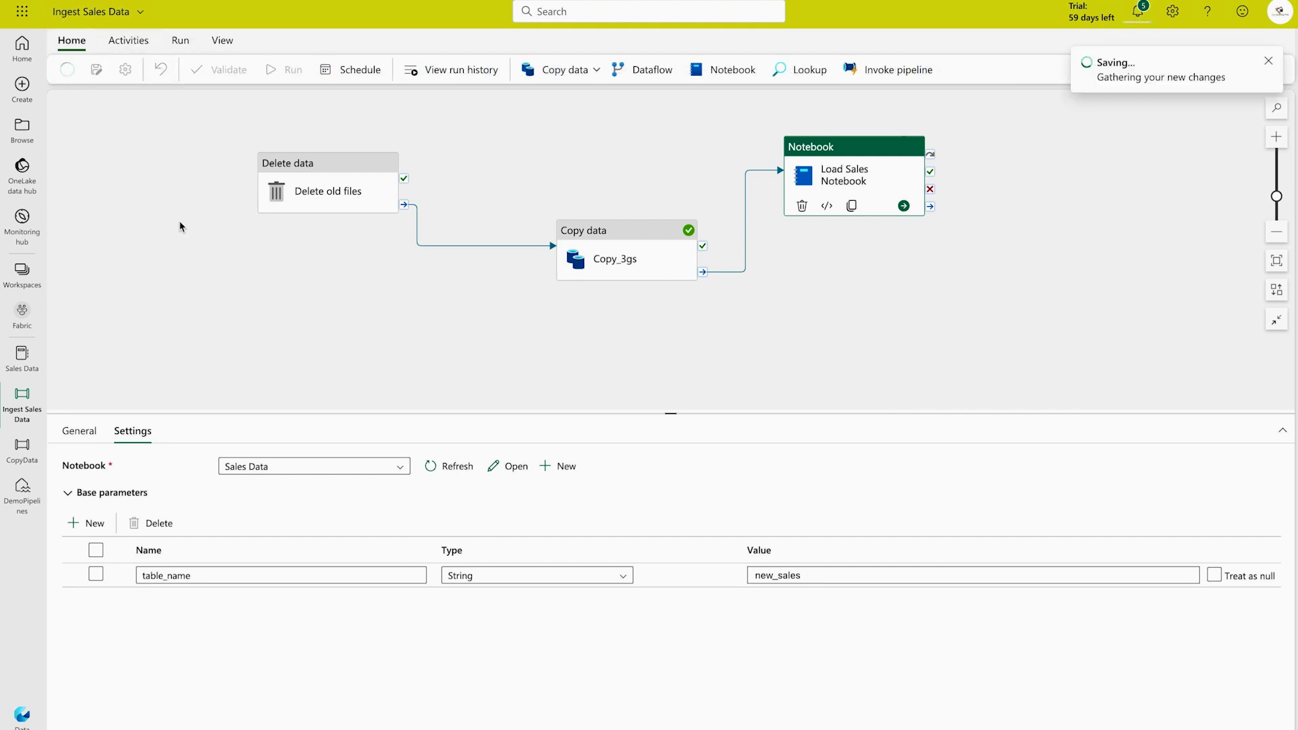
click(189, 234)
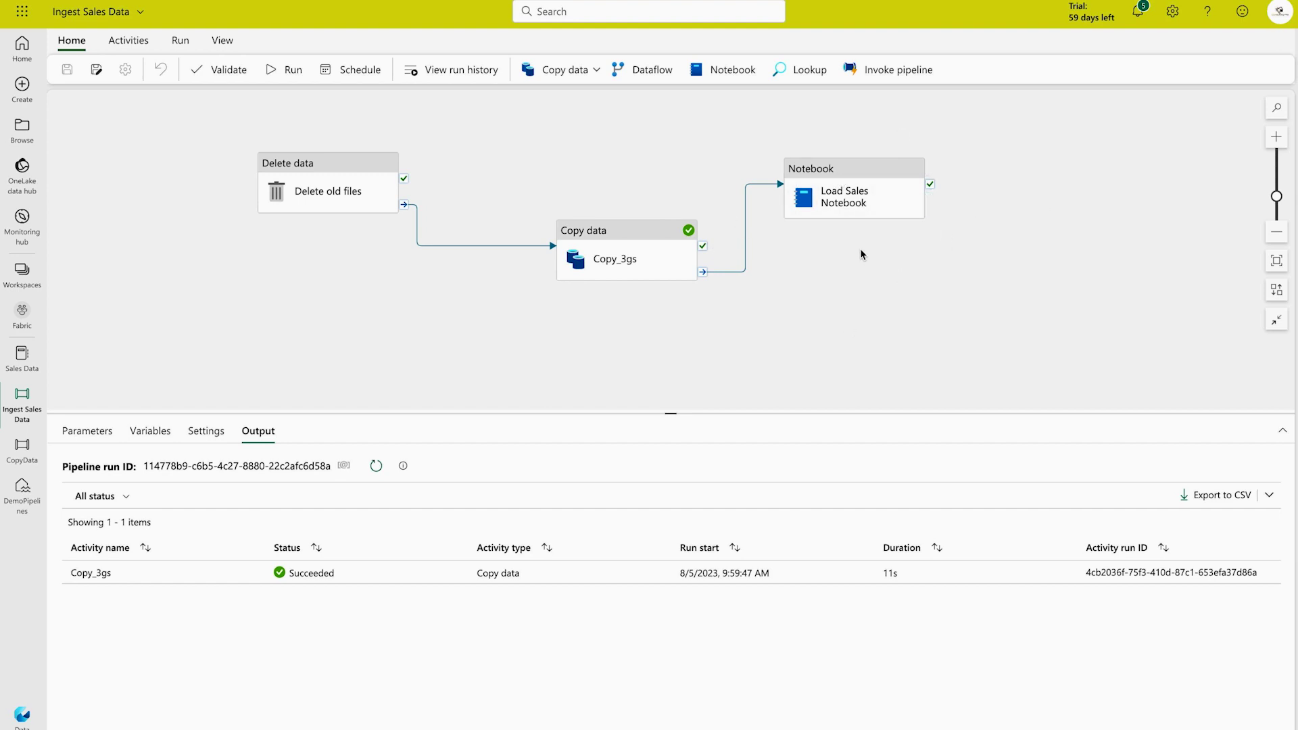
- Run the Ingest Sales Data pipeline and refresh its output to monitor the status of each activity
click(288, 71)
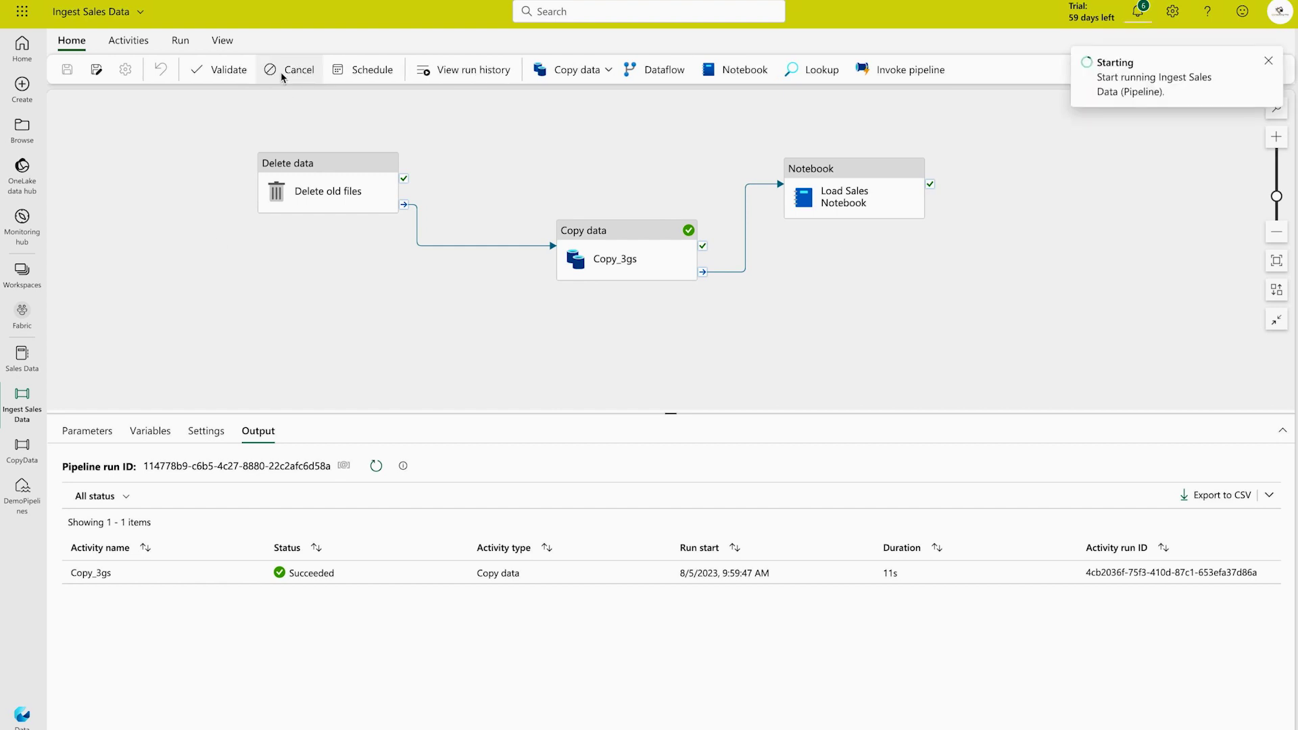
click(268, 429)
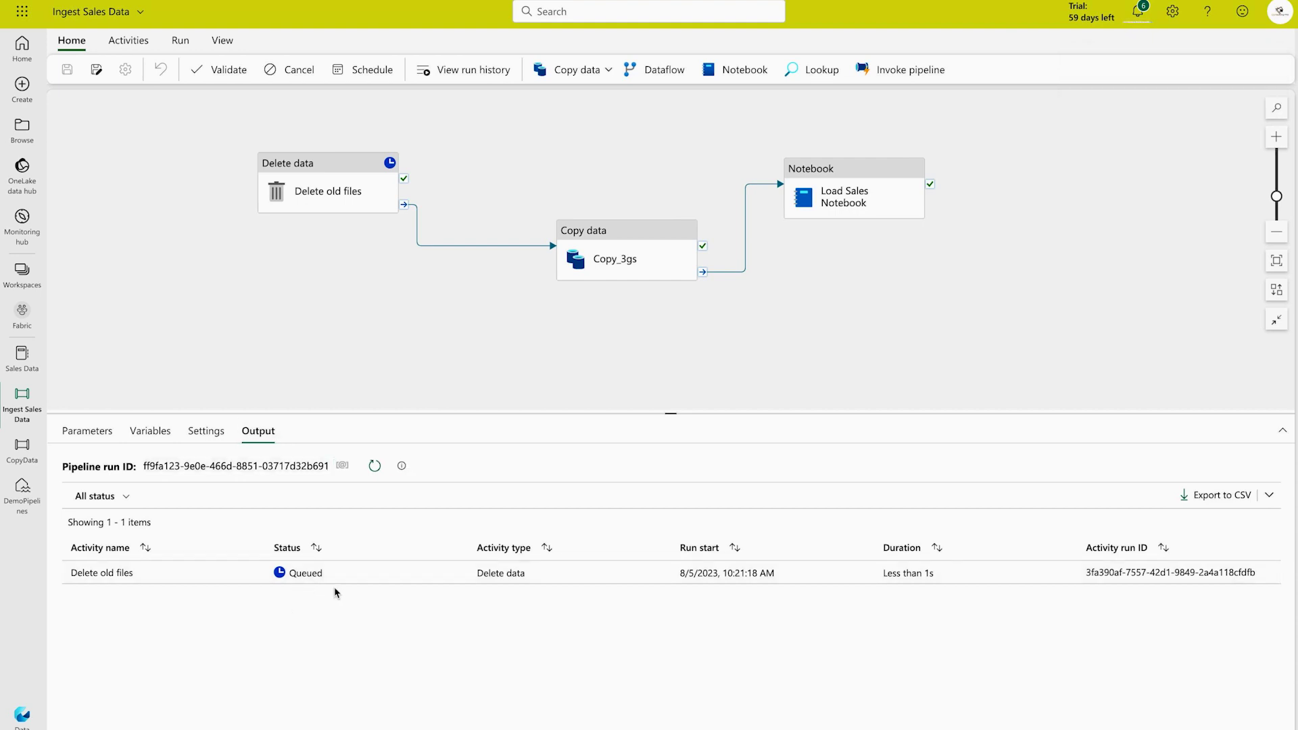
click(373, 466)
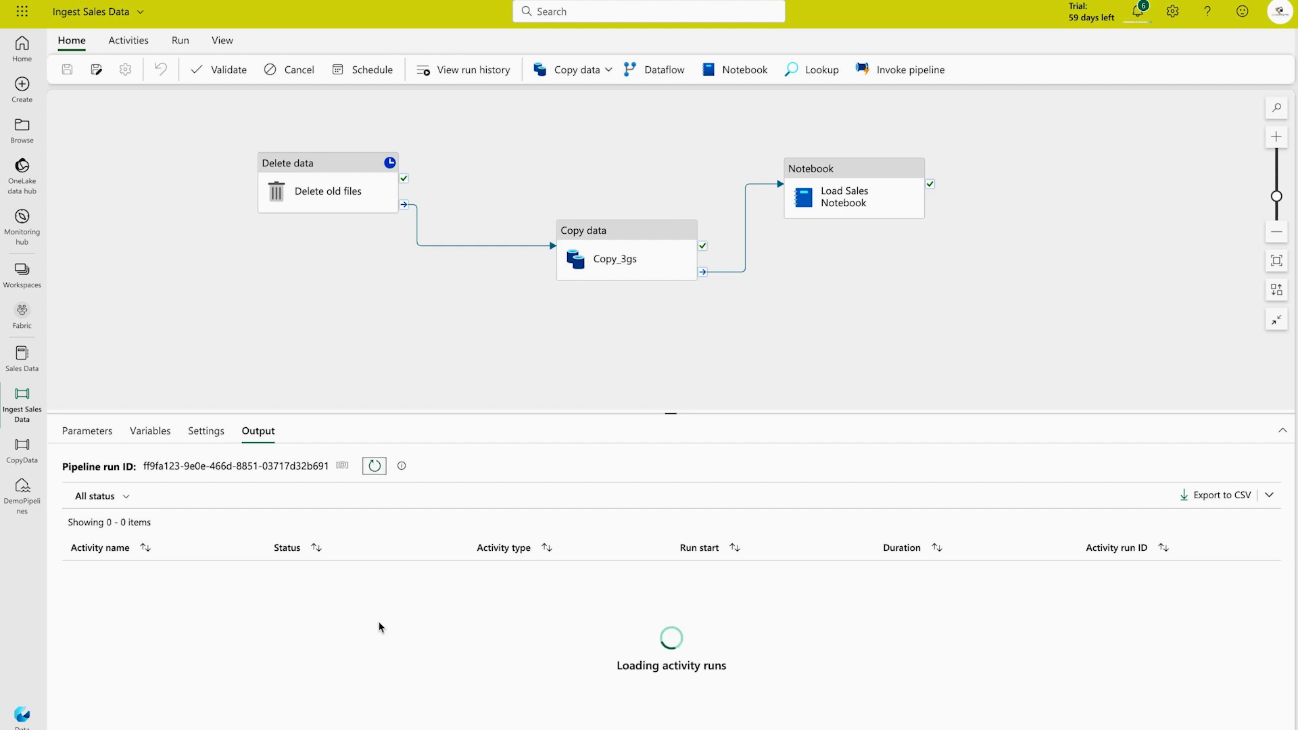
mouse_move(206, 610)
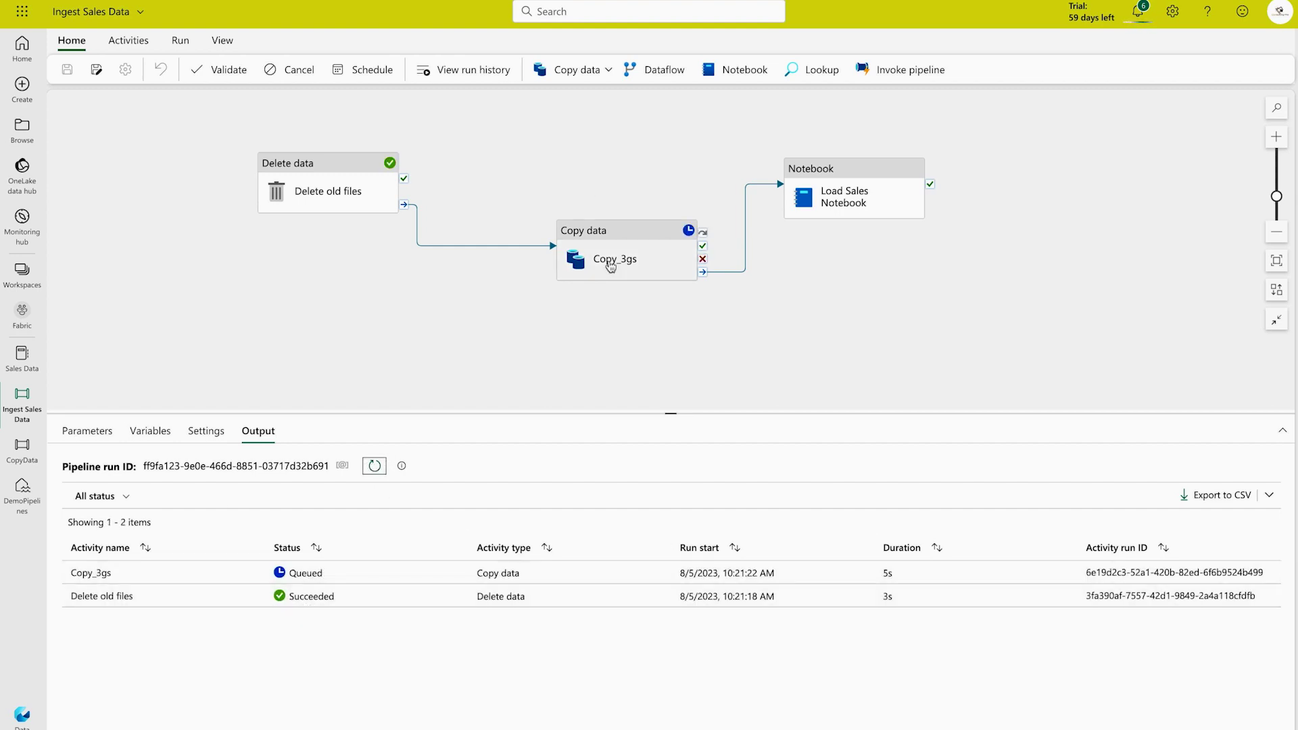
mouse_move(693, 240)
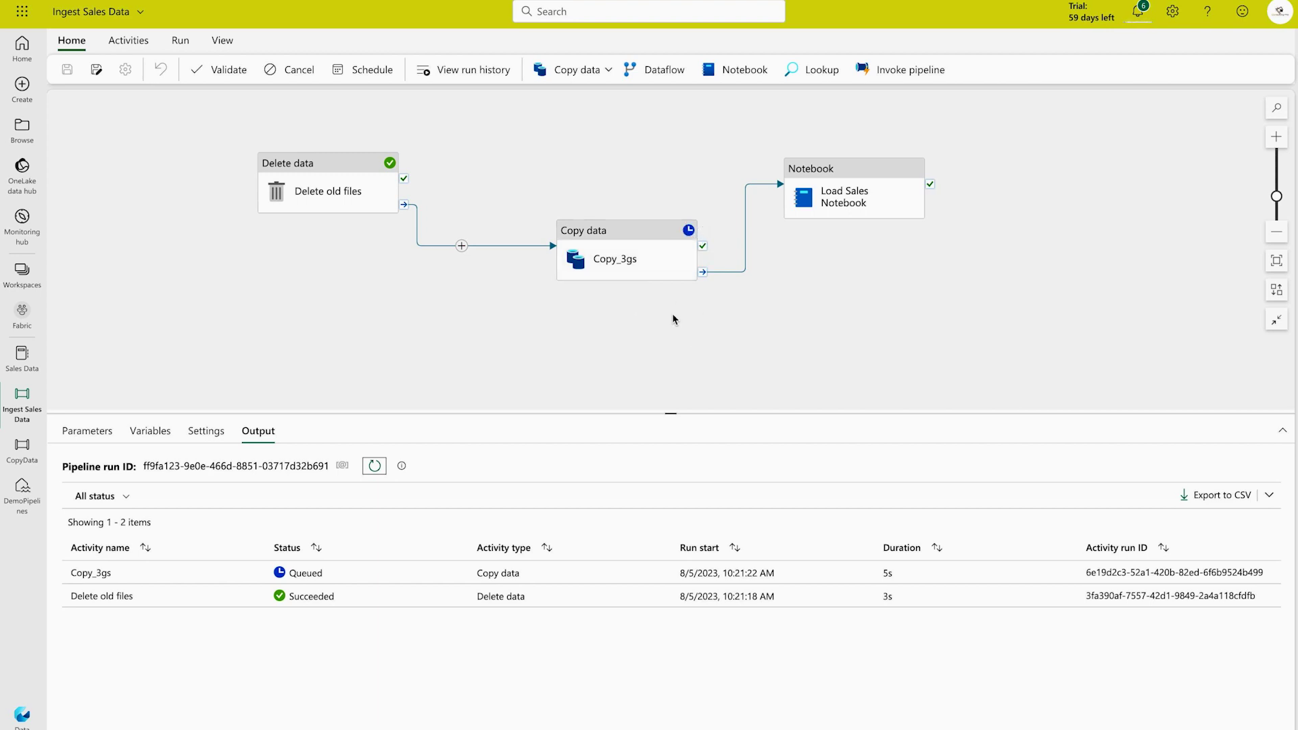
click(373, 467)
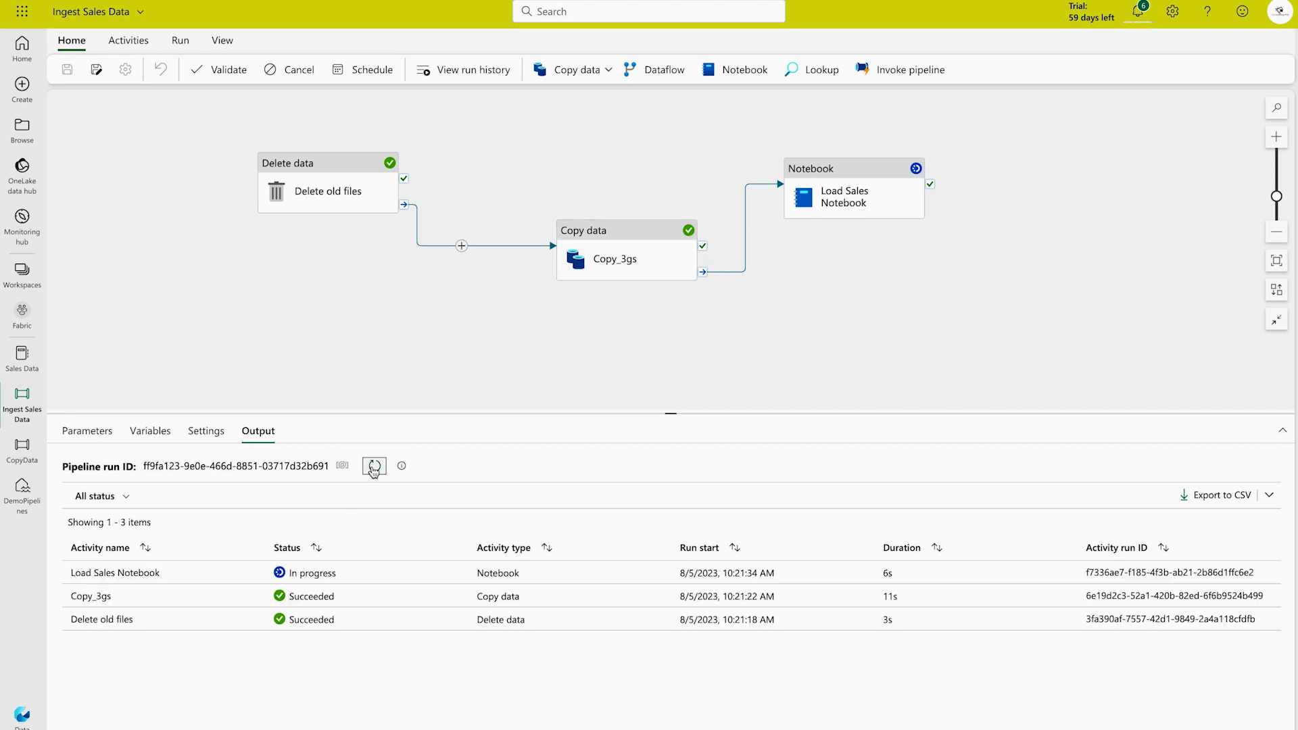
mouse_move(884, 196)
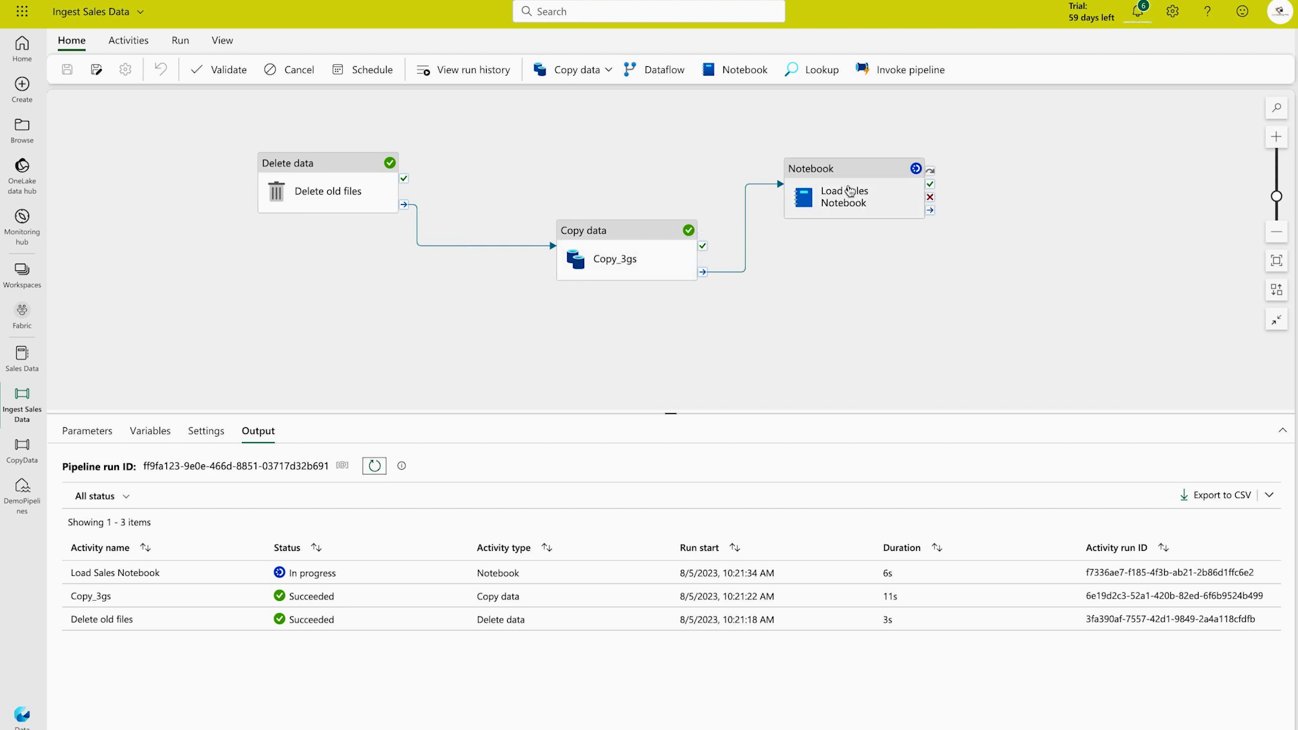
- Keep refreshing the pipeline run's output until the Load Sales Notebook activity finishes
click(371, 469)
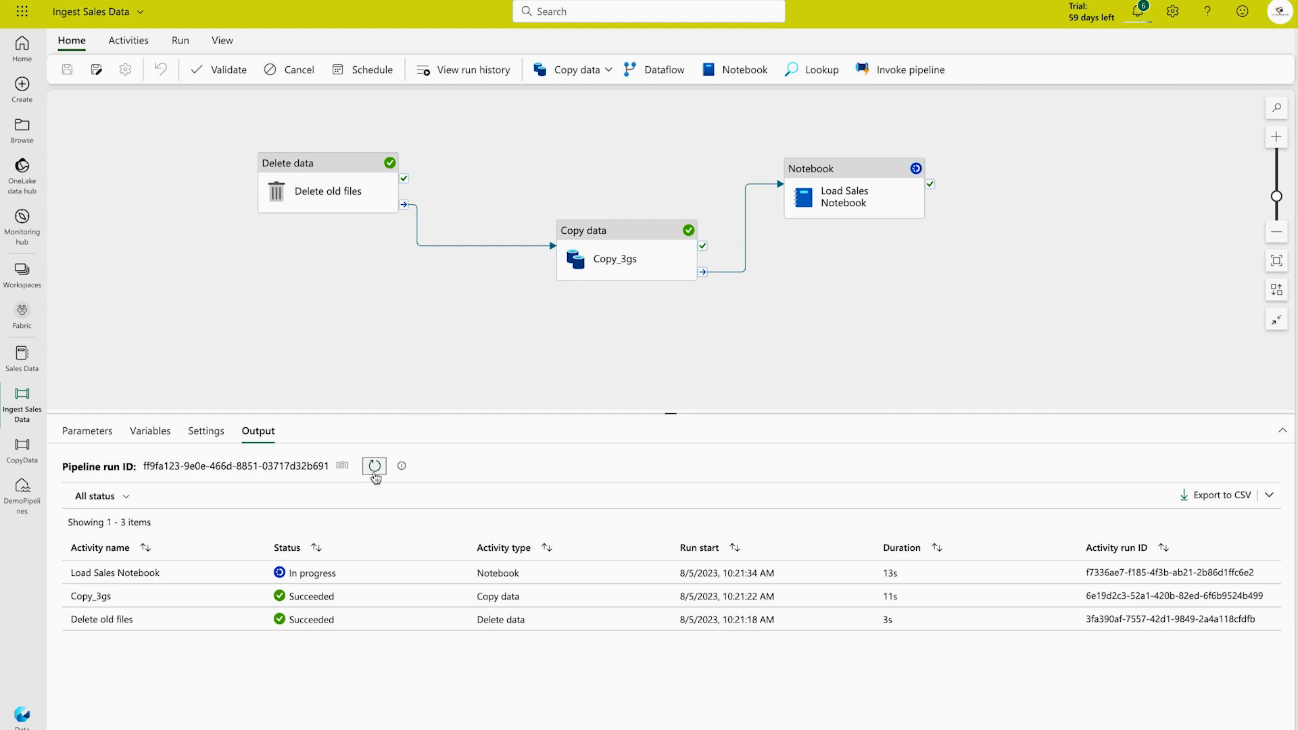
click(374, 466)
click(374, 466)
click(374, 466)
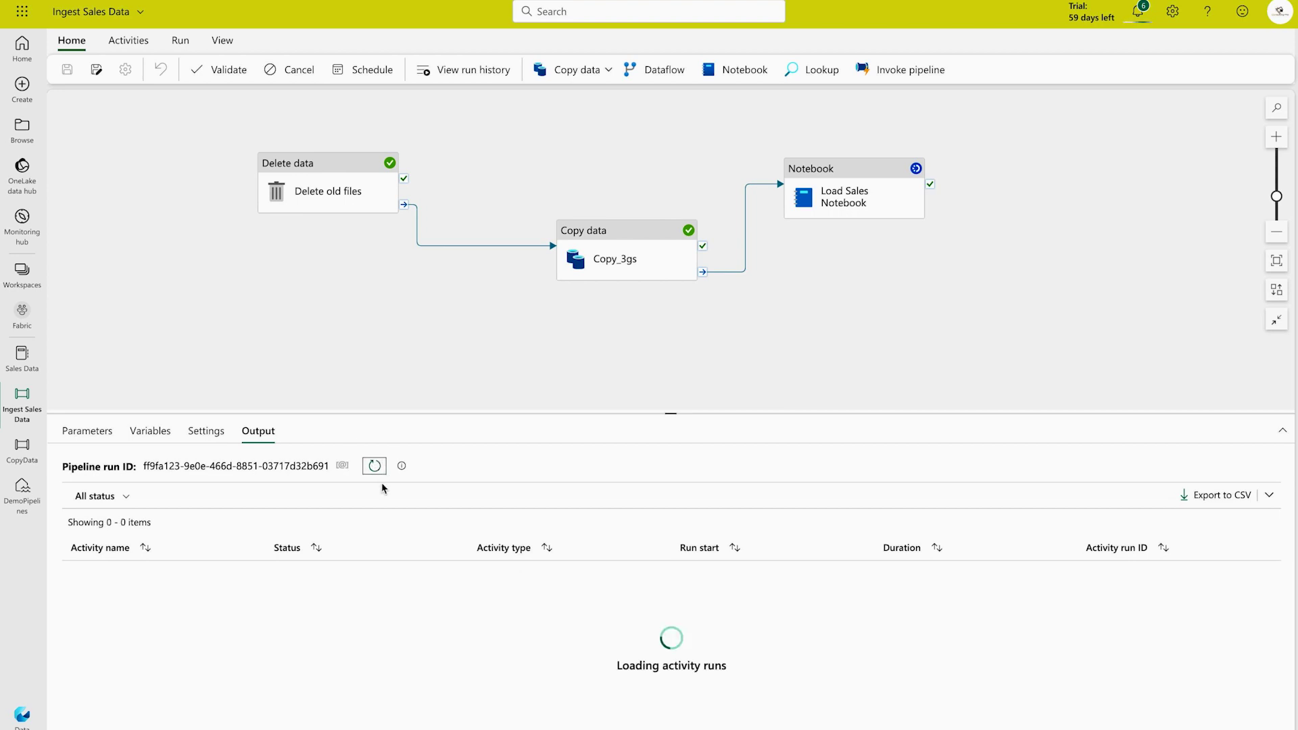
click(374, 466)
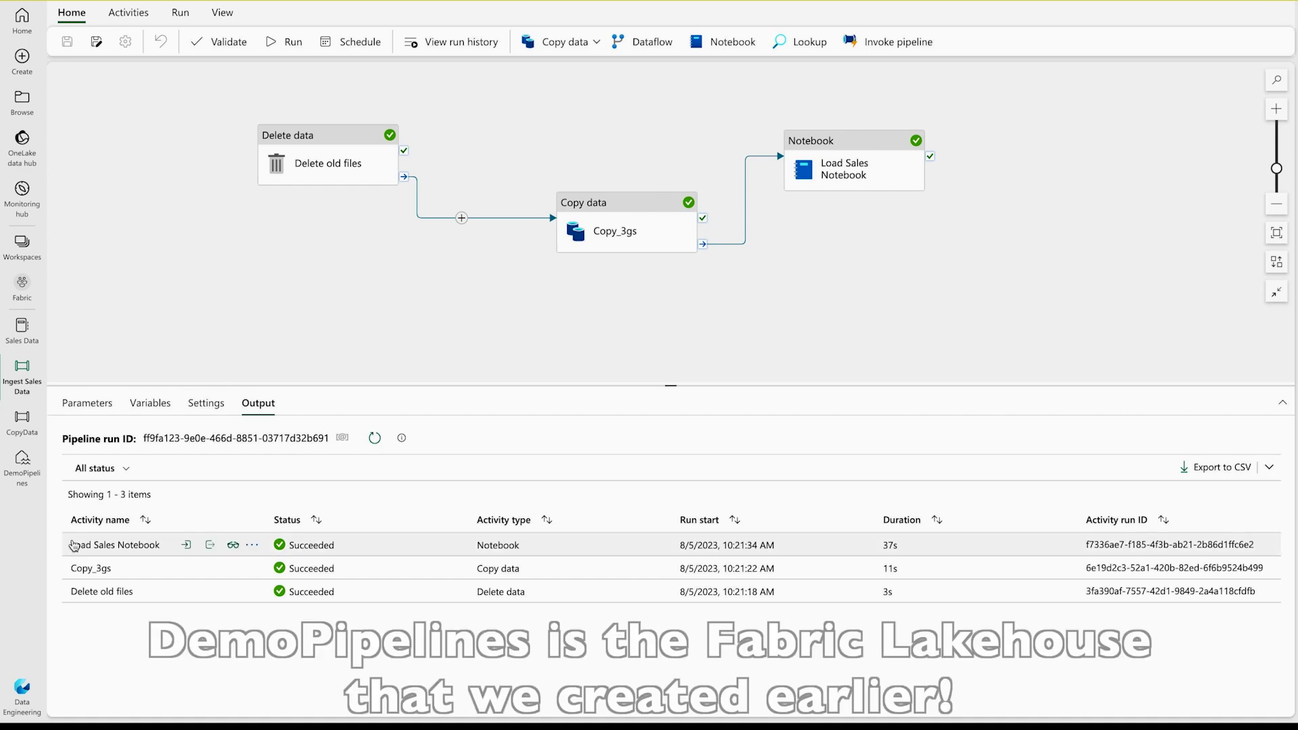
- Open the DemoPipelines lakehouse and examine the preview of its sales table
click(22, 462)
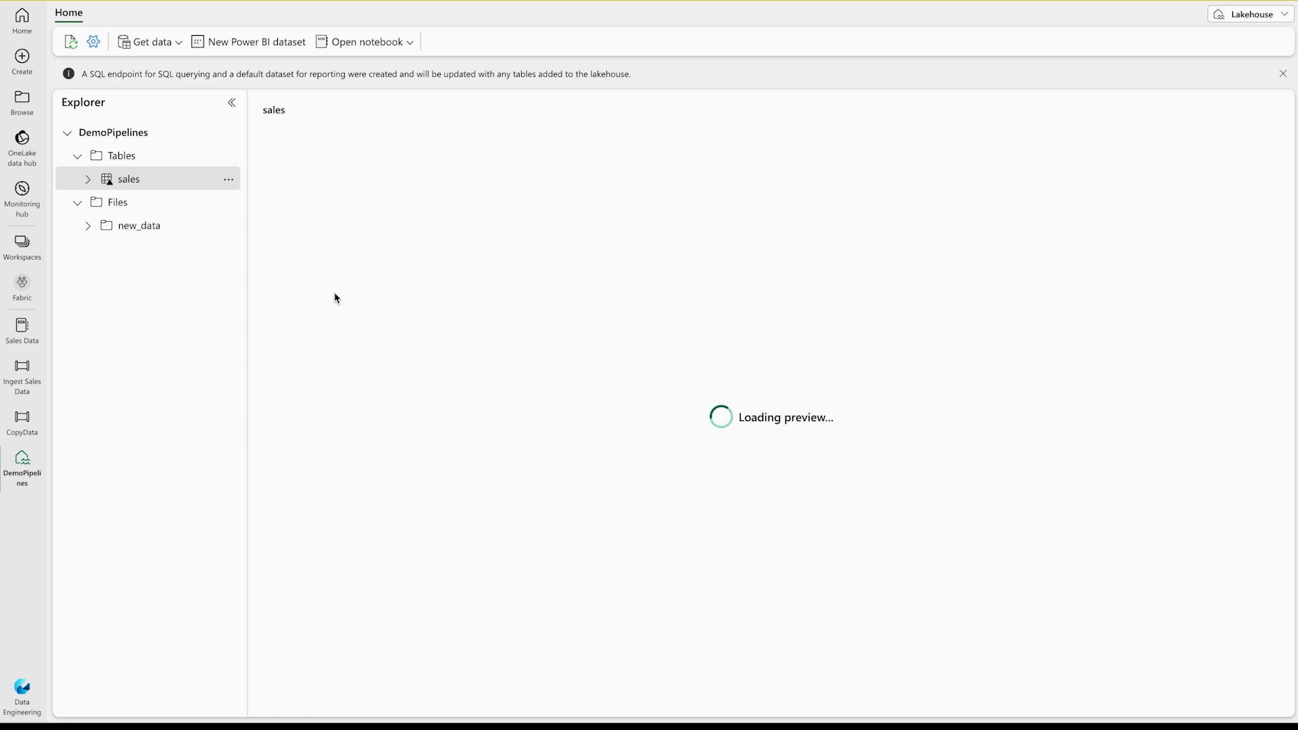
click(229, 181)
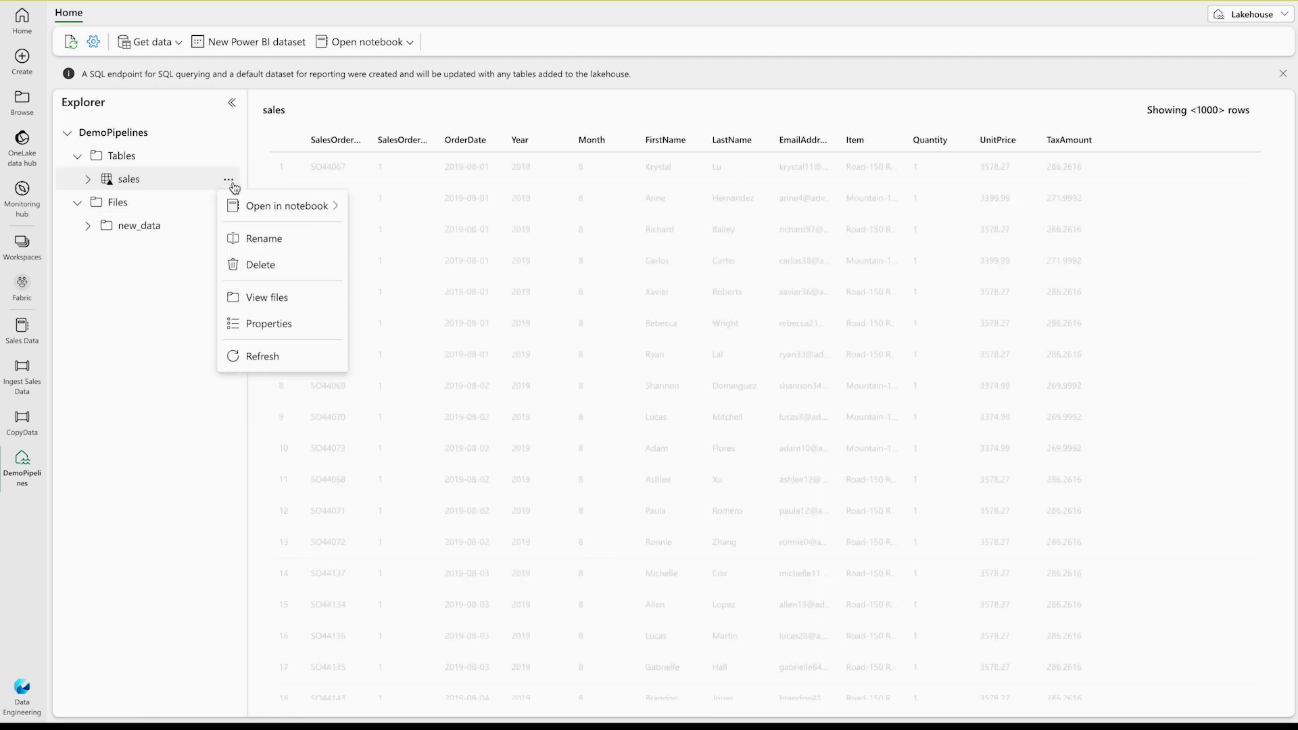
click(362, 246)
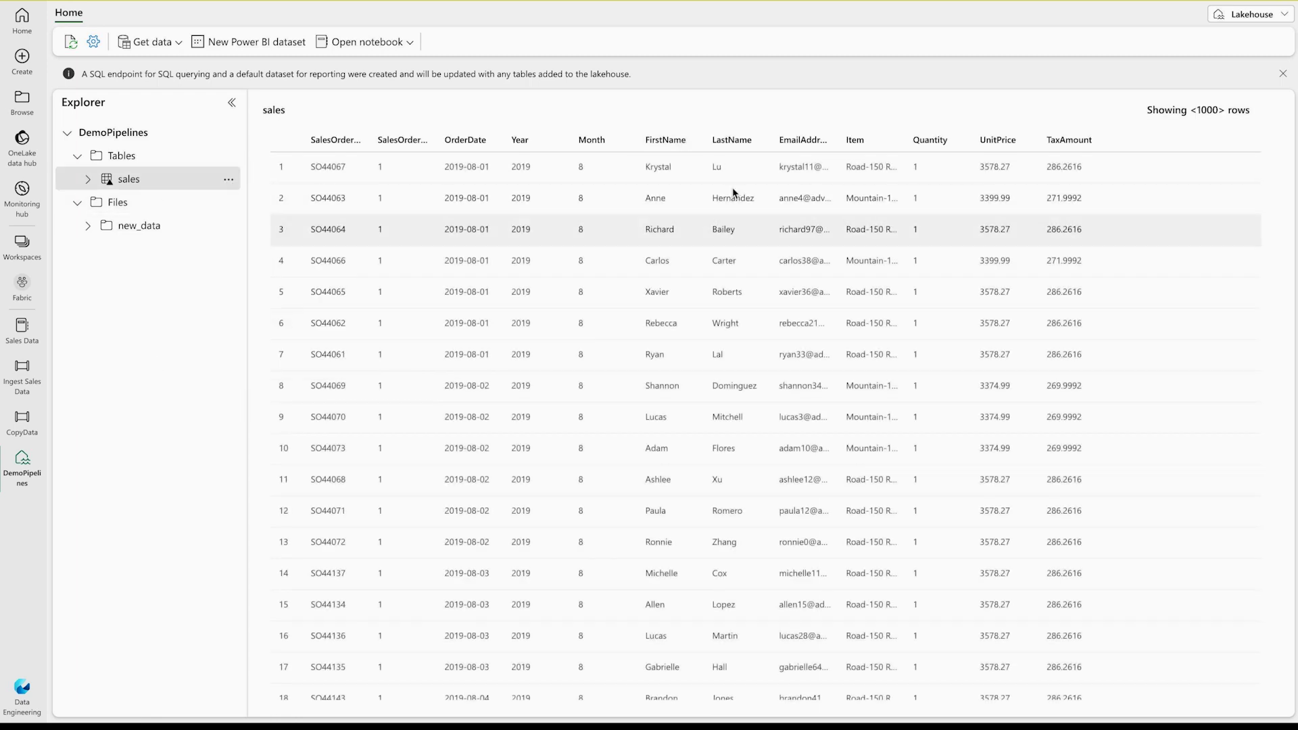